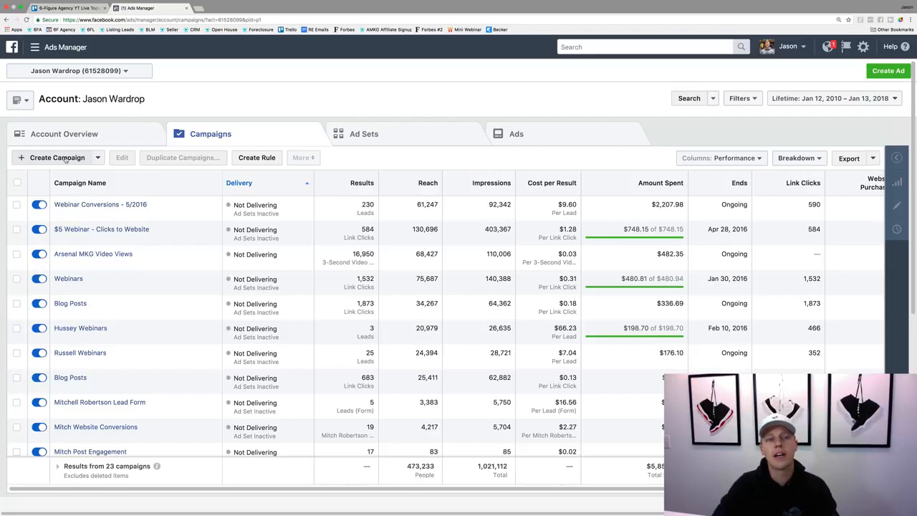
# Start a new campaign from scratch, discarding the saved draft, and choose Traffic as its marketing objective.
pyautogui.click(57, 157)
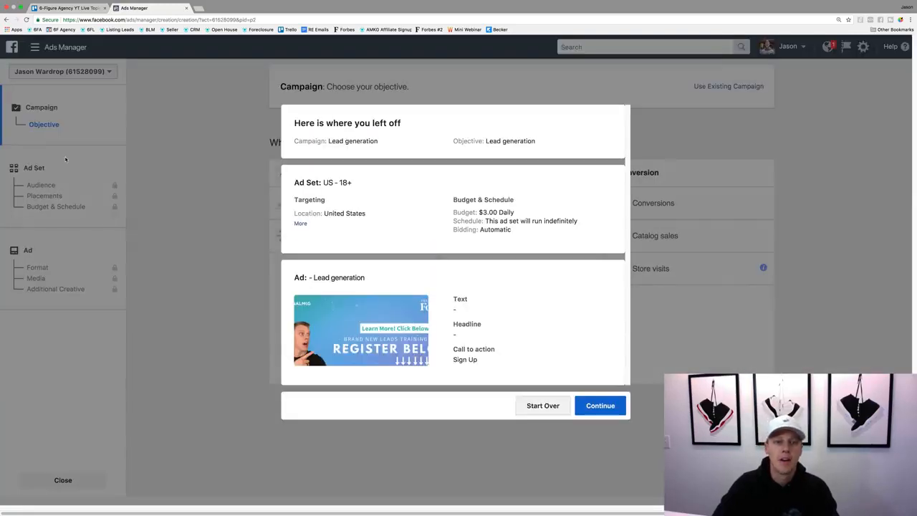
pyautogui.click(529, 405)
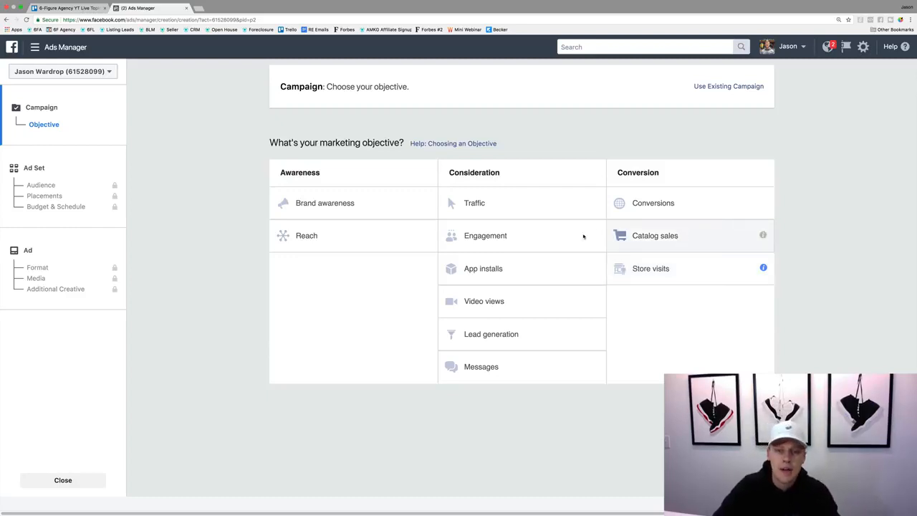
pyautogui.click(501, 204)
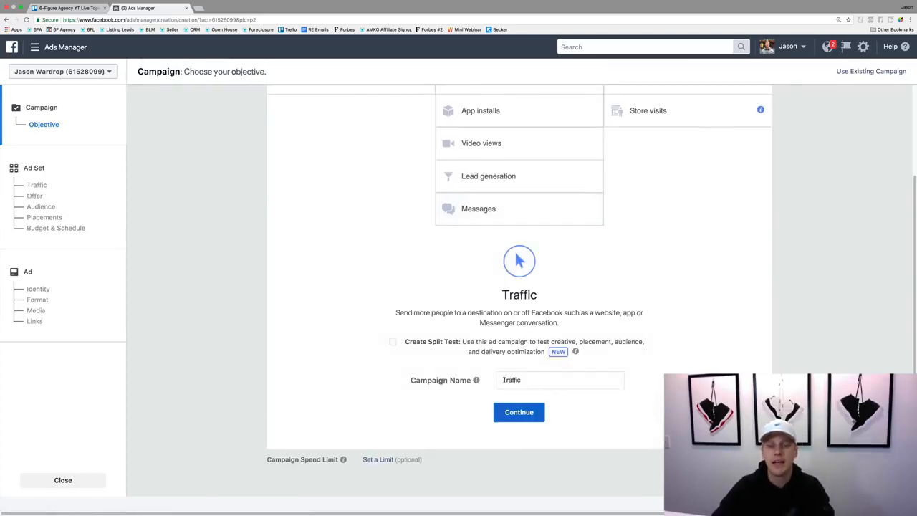
# Name the campaign "Demo Traffic Campaign" and continue to the ad set.
pyautogui.click(497, 380)
pyautogui.press('super+a')
pyautogui.write('Demo ')
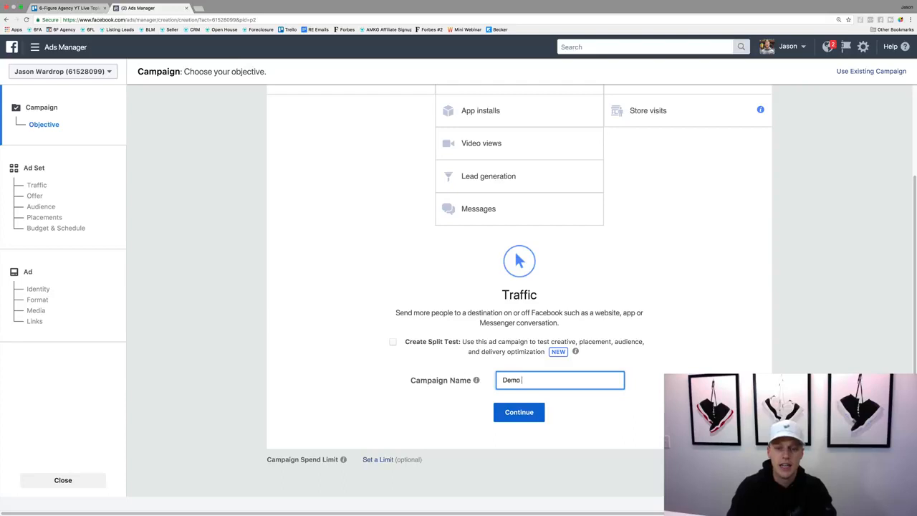
pyautogui.write('Traffic Campai')
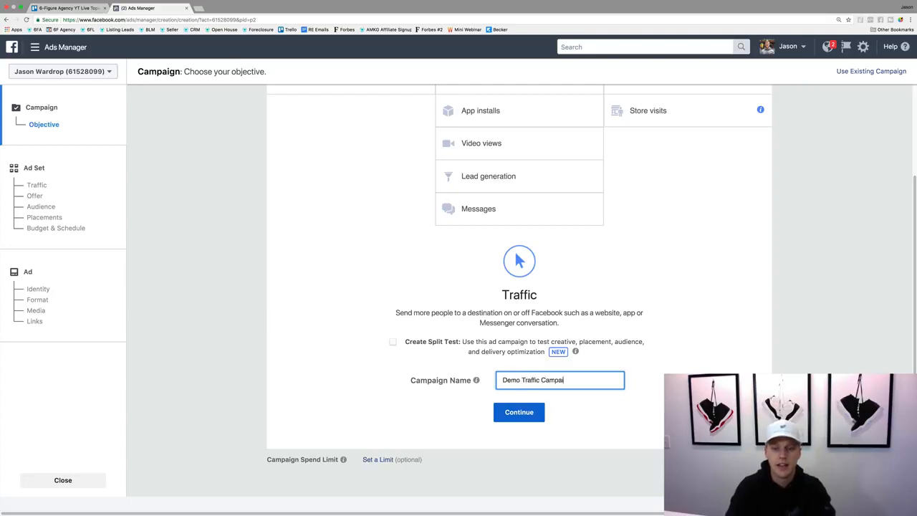
pyautogui.write('gn')
pyautogui.click(518, 413)
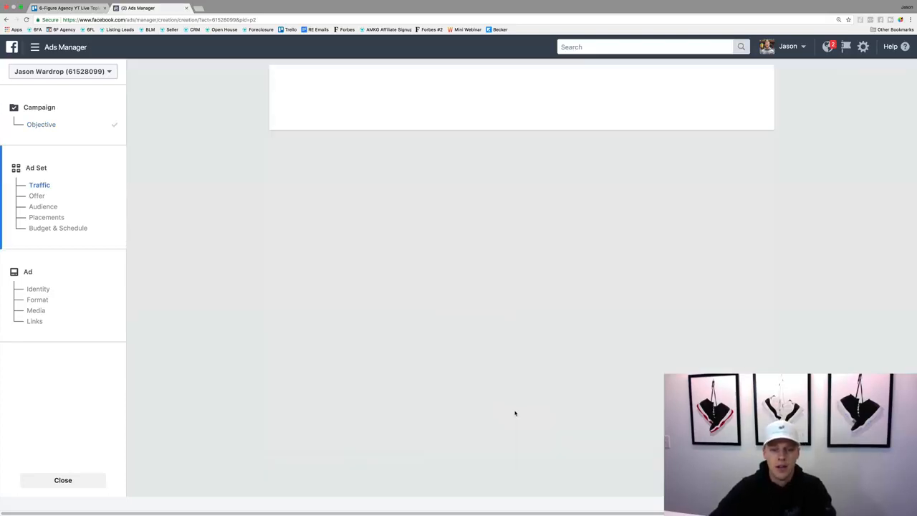
# Look through the ad set settings down to Budget & Schedule, then revisit the campaign objective before returning to the ad set.
pyautogui.scroll(-10, 494, 414)
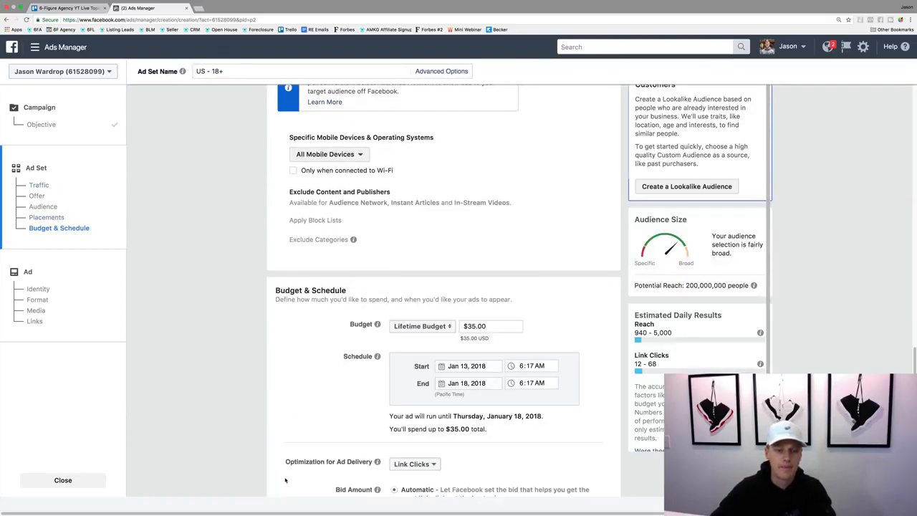
pyautogui.scroll(-3, 285, 480)
pyautogui.click(286, 480)
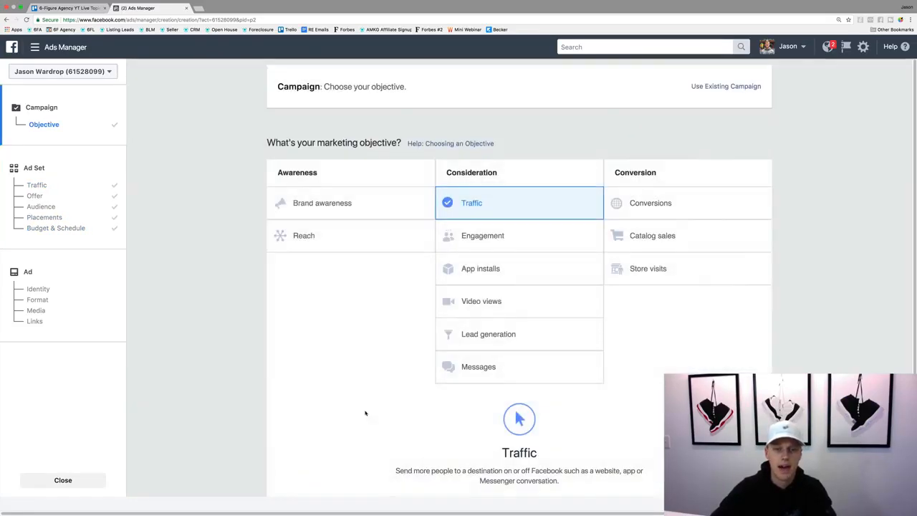
pyautogui.scroll(-3, 364, 414)
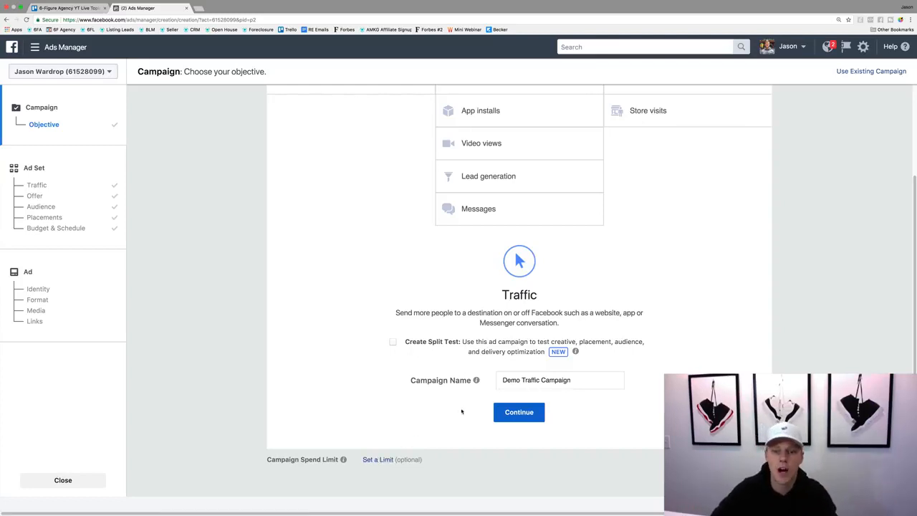
pyautogui.click(520, 414)
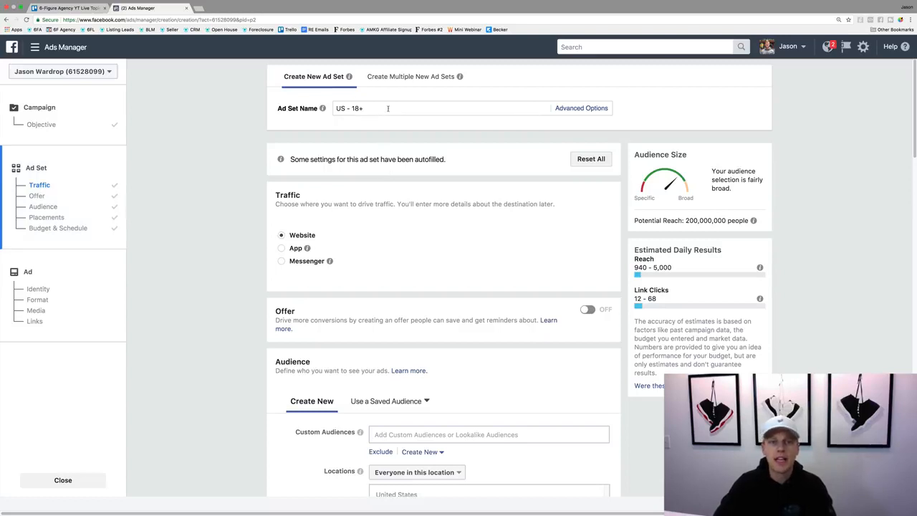
# Rename the ad set to "Demo Traffic Ad Set -".
pyautogui.click(341, 103)
pyautogui.write('Demo T')
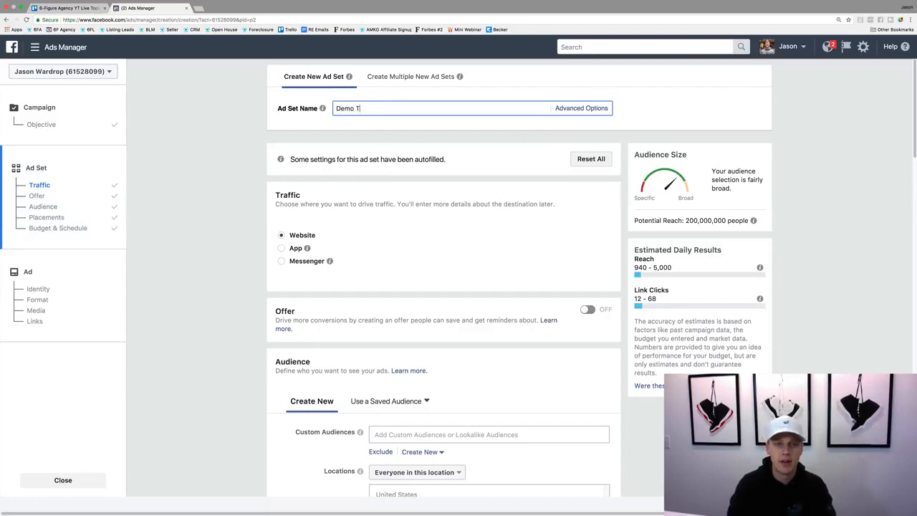
pyautogui.write('raffic A')
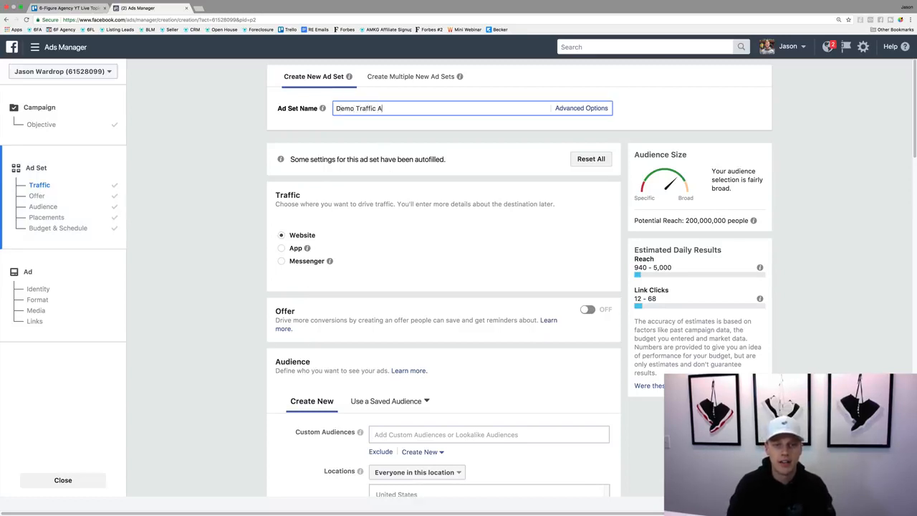
pyautogui.write('d Set -')
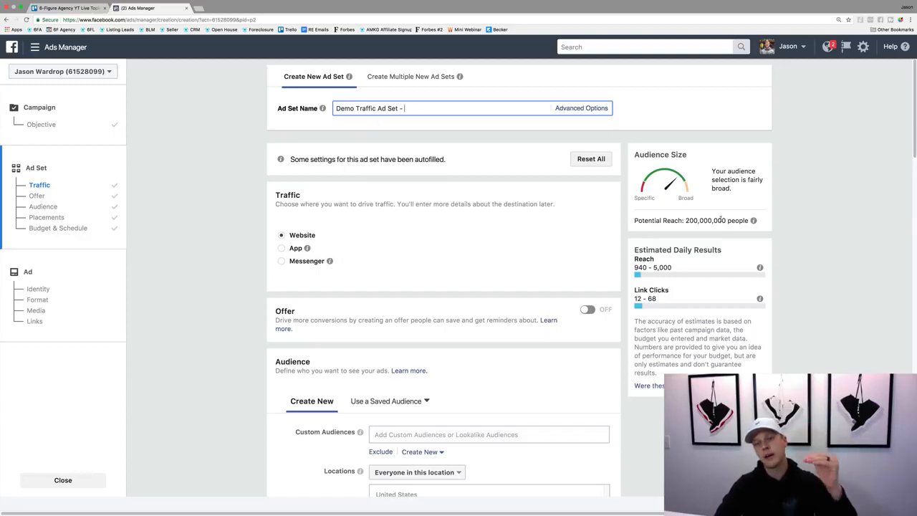
pyautogui.moveTo(686, 220); pyautogui.dragTo(725, 217)
pyautogui.click(725, 217)
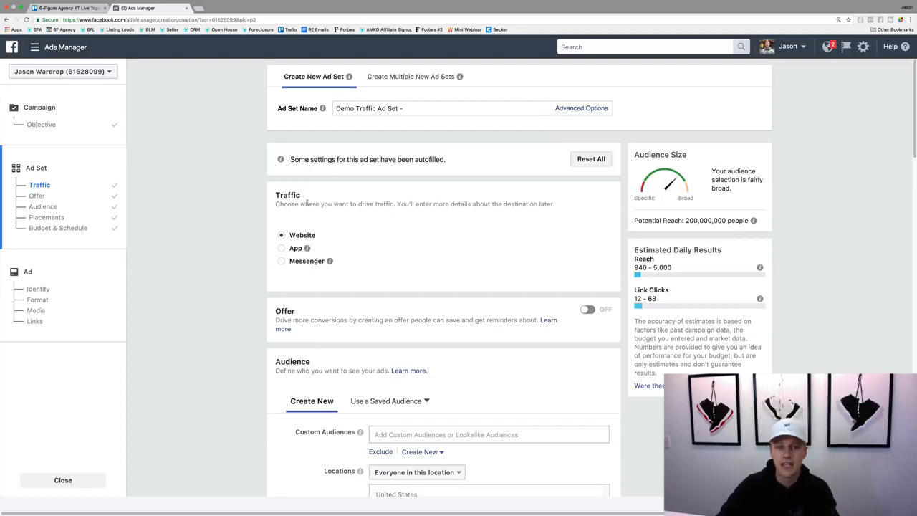
# Replace United States with Orlando, Florida, United States as the audience's target location.
pyautogui.scroll(-2, 299, 260)
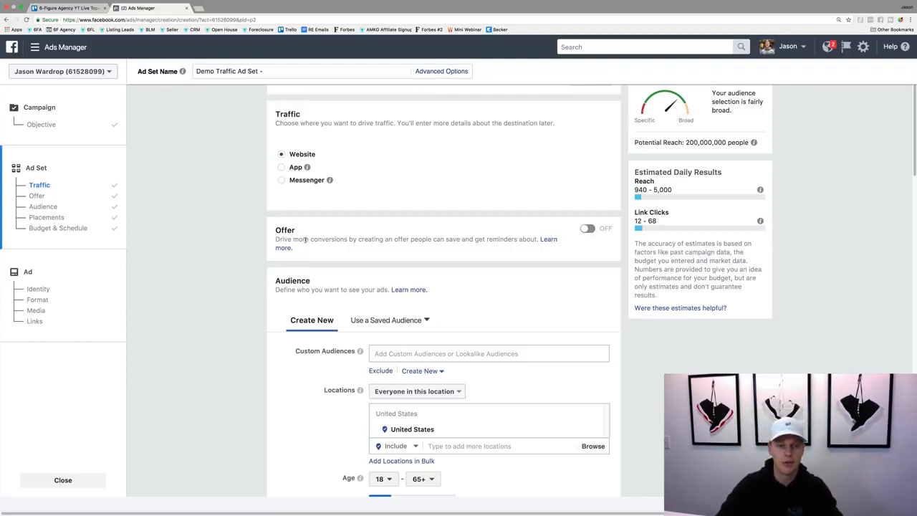
pyautogui.scroll(-2, 311, 310)
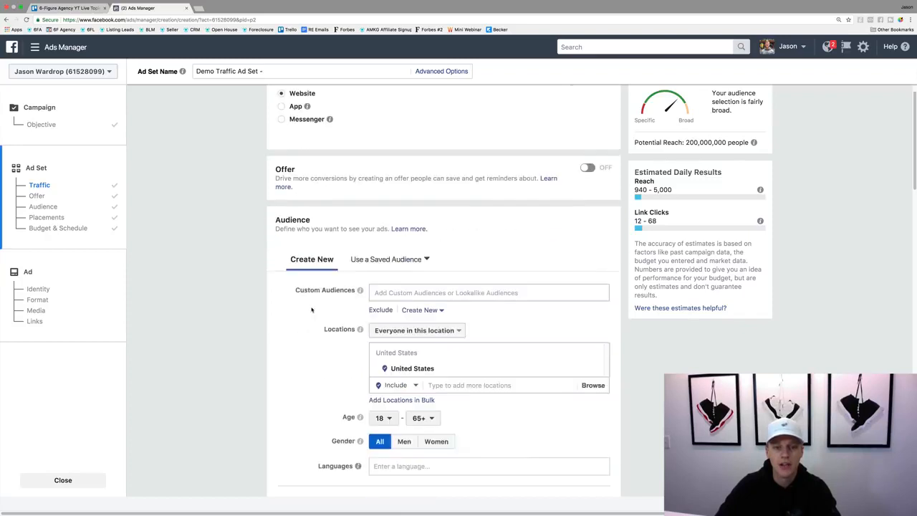
pyautogui.scroll(-2, 312, 310)
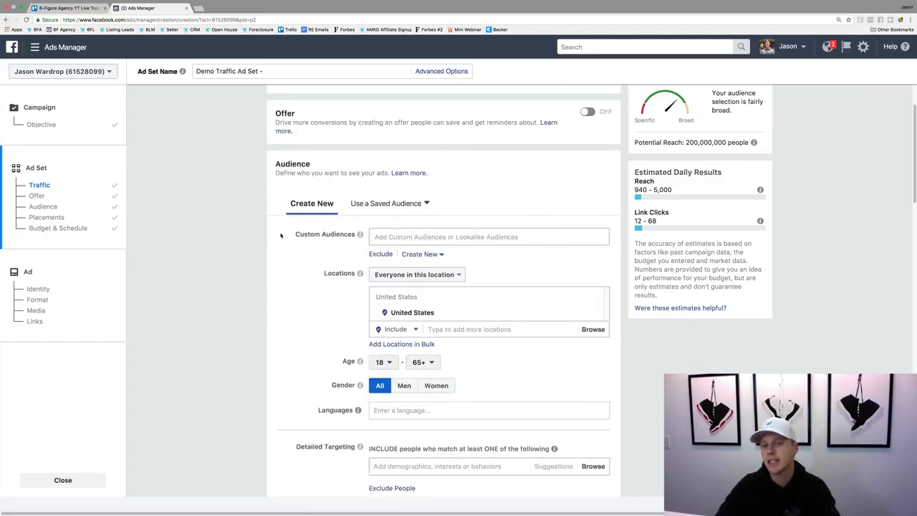
pyautogui.moveTo(281, 235); pyautogui.dragTo(356, 235)
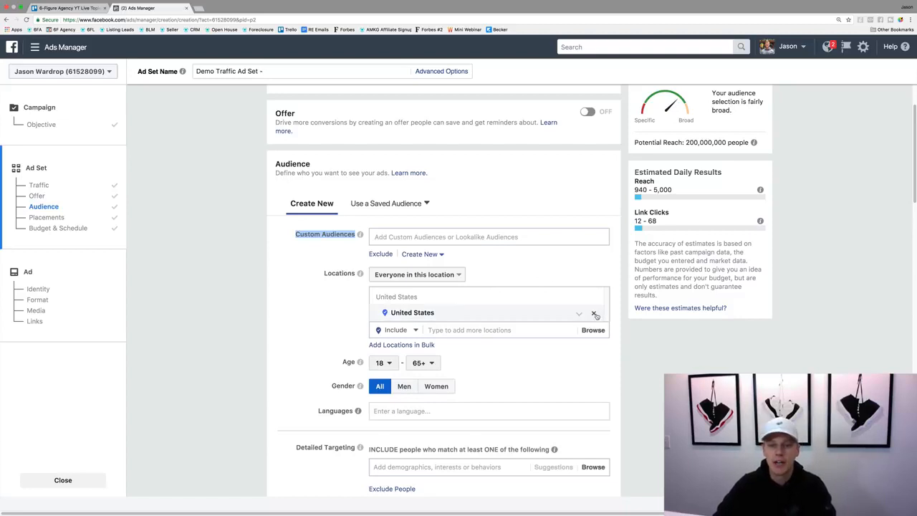
pyautogui.click(594, 315)
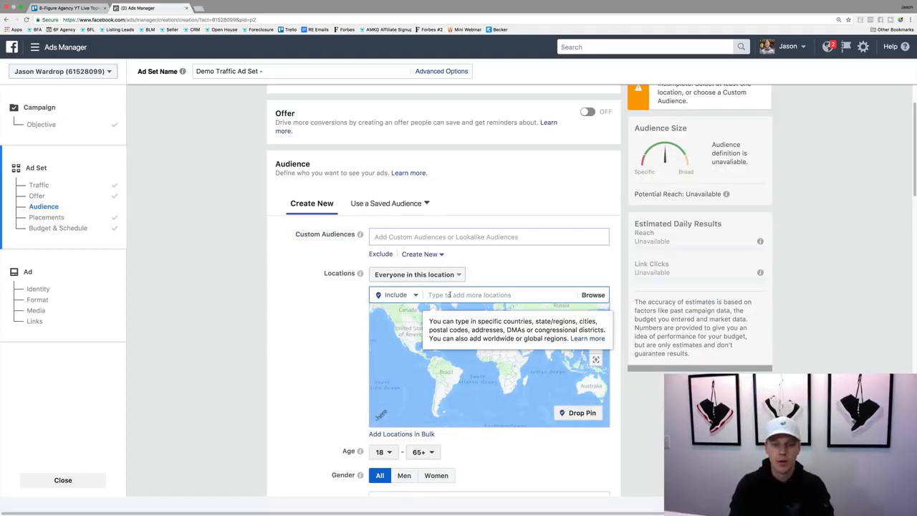
pyautogui.write('Orlando Fl')
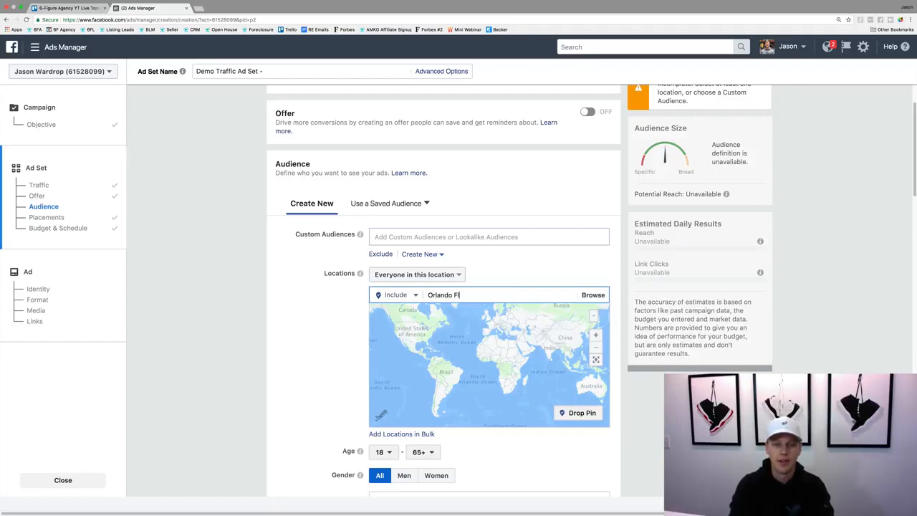
pyautogui.write('orida')
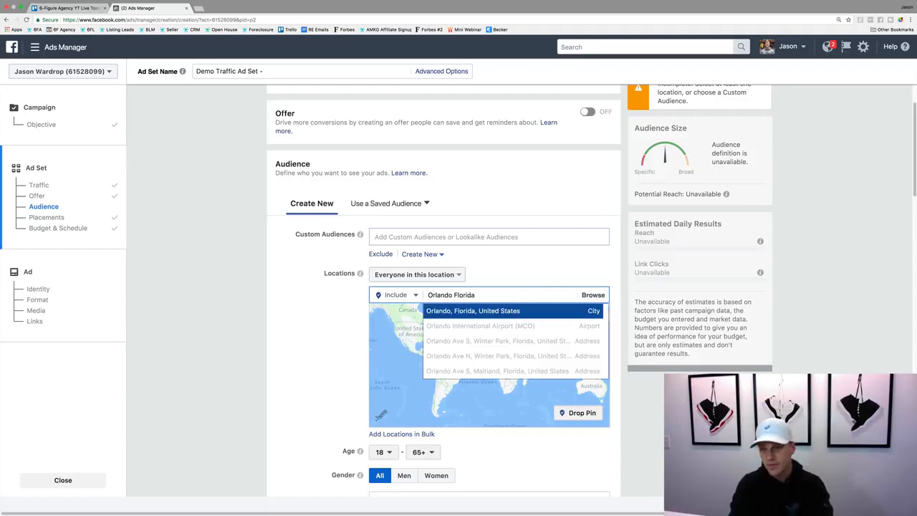
pyautogui.press('Return')
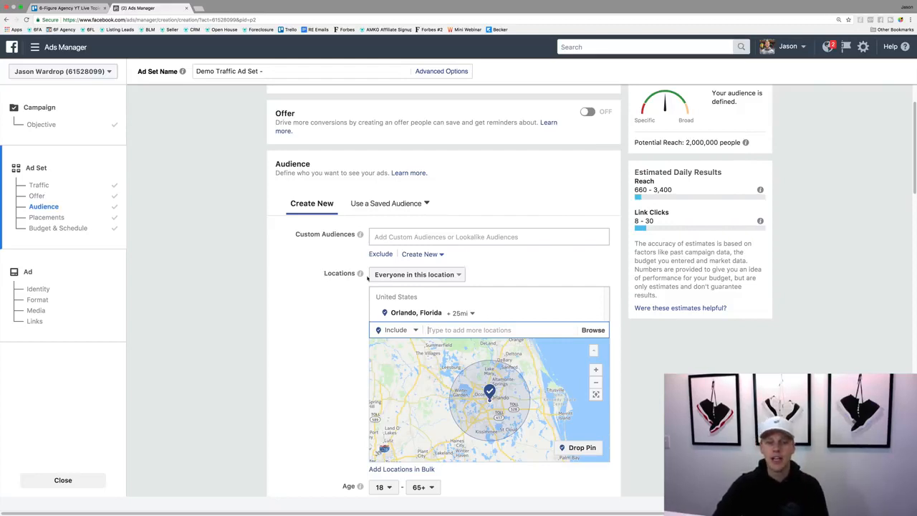
# Restrict the location targeting to people who live in this location and check the potential reach.
pyautogui.click(422, 276)
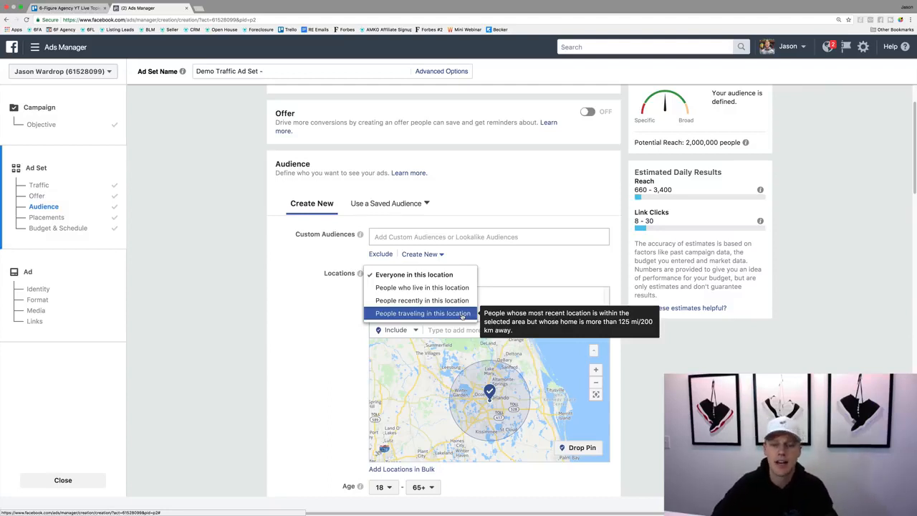
pyautogui.click(458, 288)
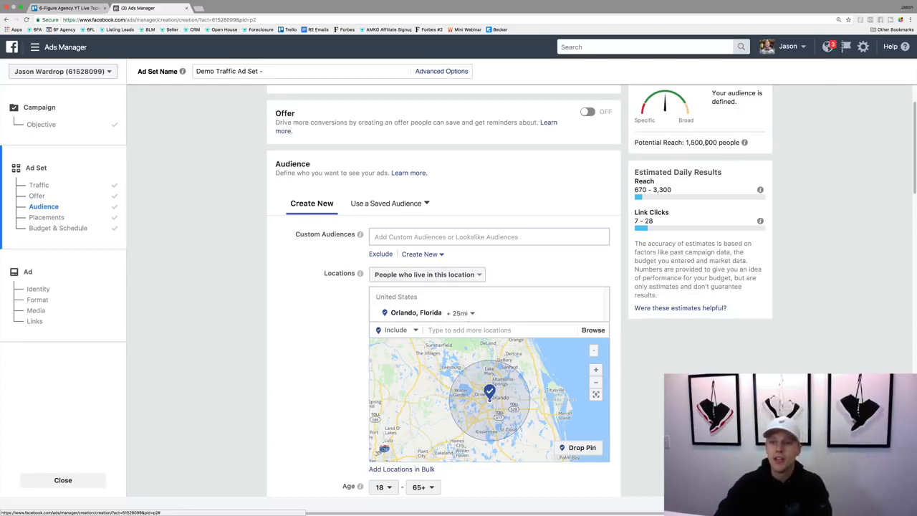
pyautogui.moveTo(686, 142); pyautogui.dragTo(720, 142)
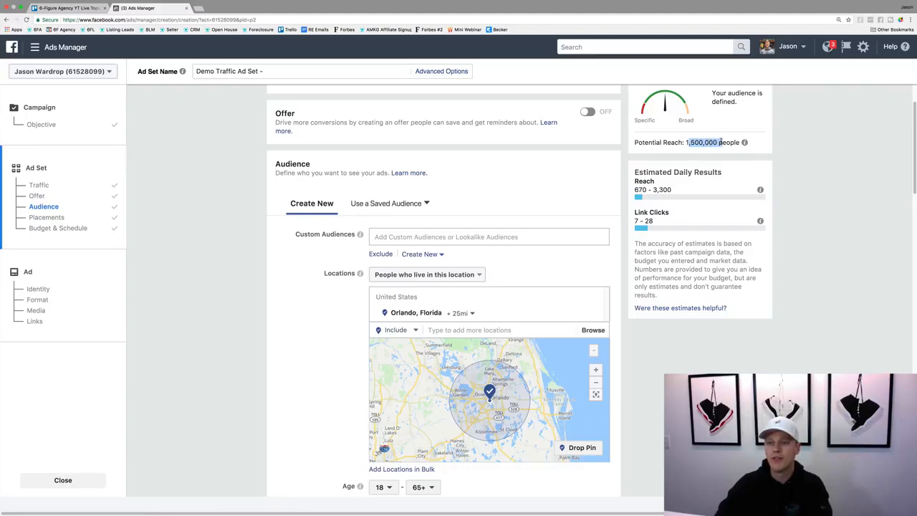
pyautogui.click(720, 142)
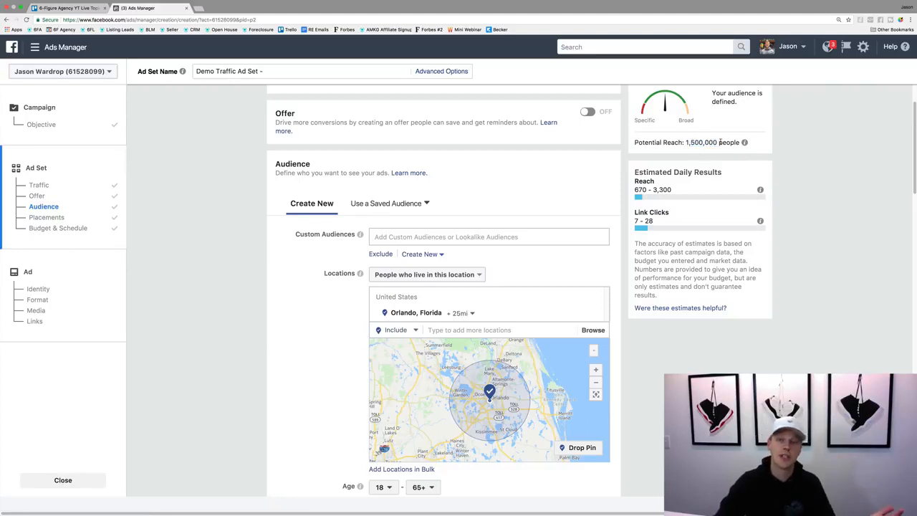
# Try limiting the Orlando location to the current city only, and switch it back to cities within radius.
pyautogui.click(462, 313)
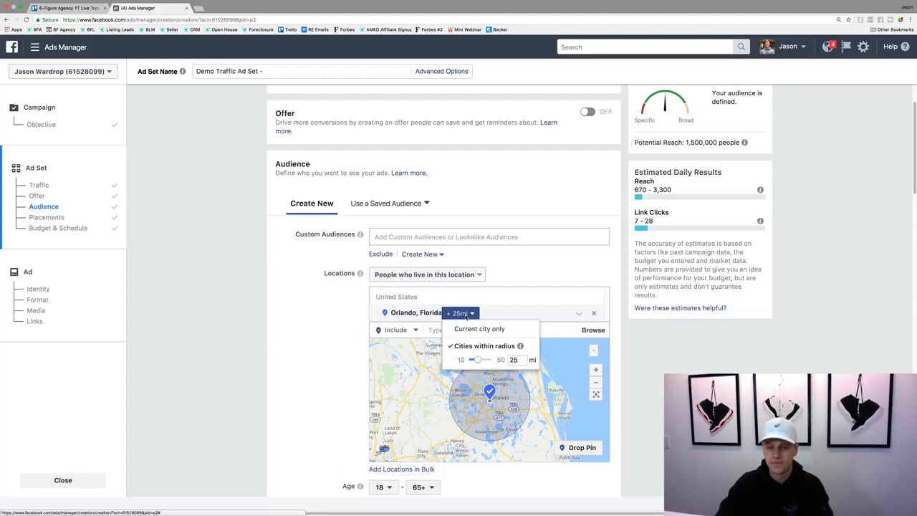
pyautogui.click(480, 329)
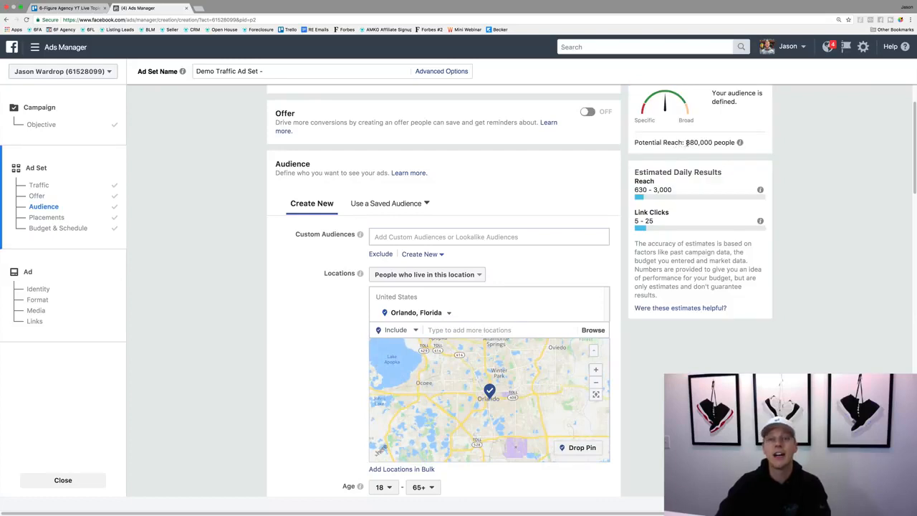
pyautogui.click(450, 313)
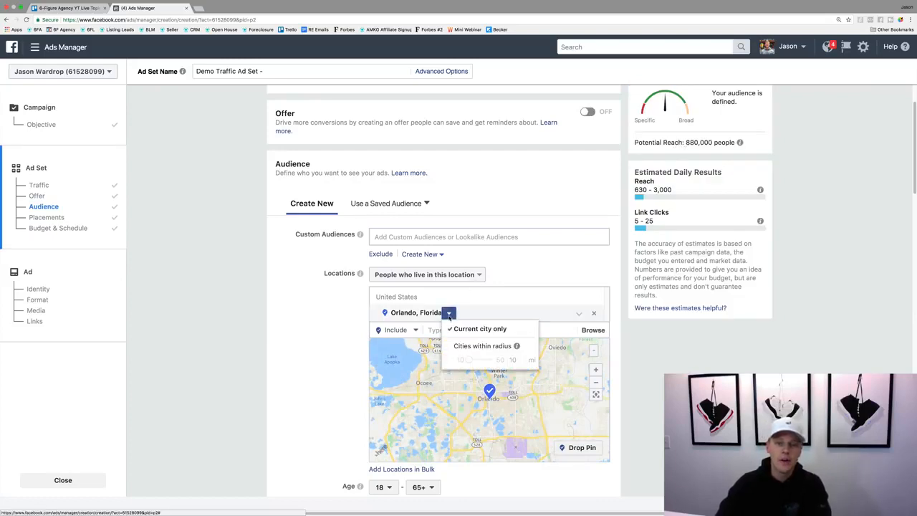
pyautogui.click(468, 345)
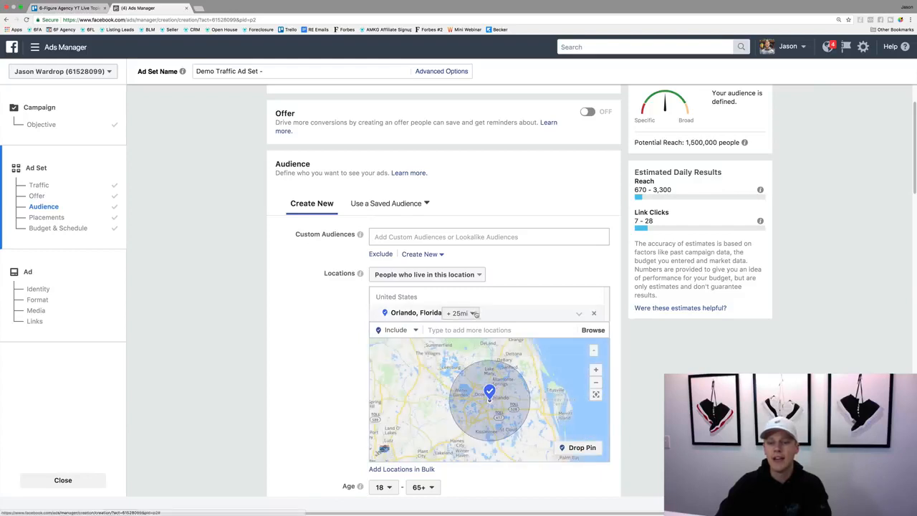
# Set the targeting radius around Orlando, Florida to 10 miles.
pyautogui.click(459, 313)
pyautogui.moveTo(479, 360)
pyautogui.mouseDown()
pyautogui.moveTo(492, 359)
pyautogui.moveTo(462, 360)
pyautogui.mouseUp()
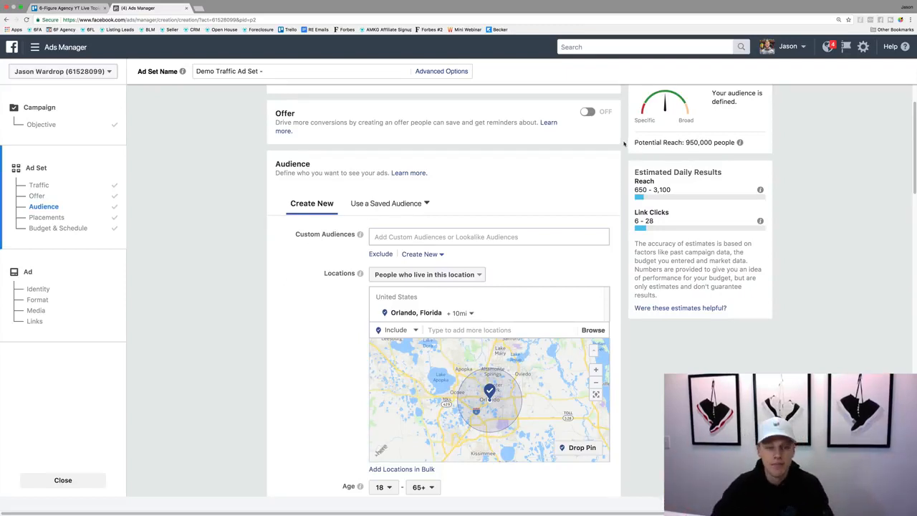
# Set the audience's minimum age to 26.
pyautogui.scroll(-1, 313, 280)
pyautogui.scroll(-4, 313, 280)
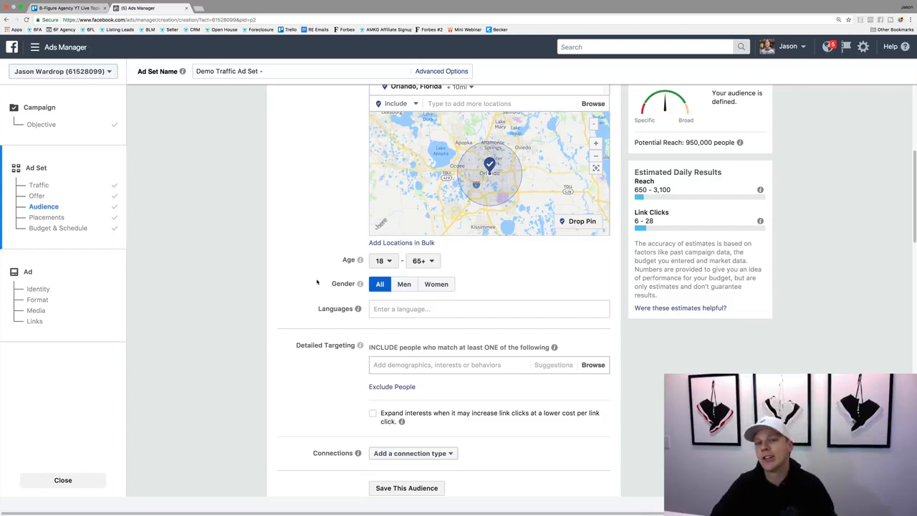
pyautogui.click(379, 263)
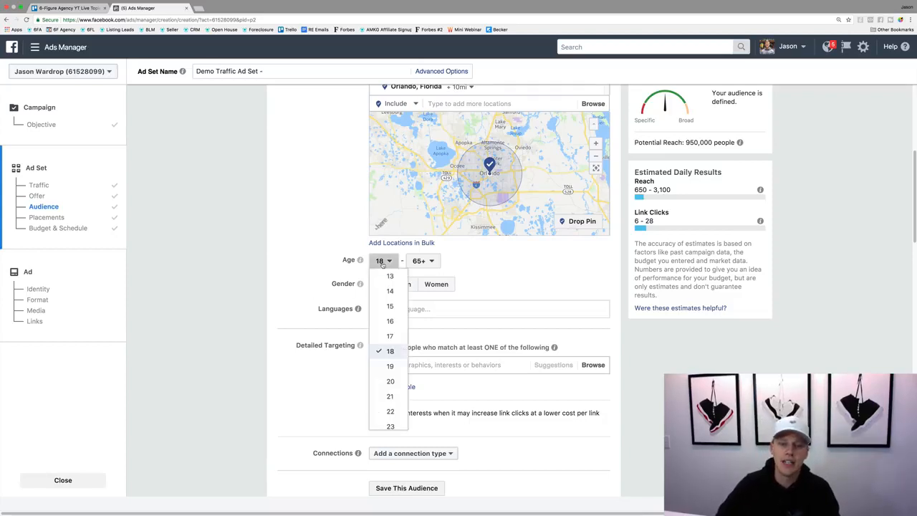
pyautogui.scroll(-2, 387, 358)
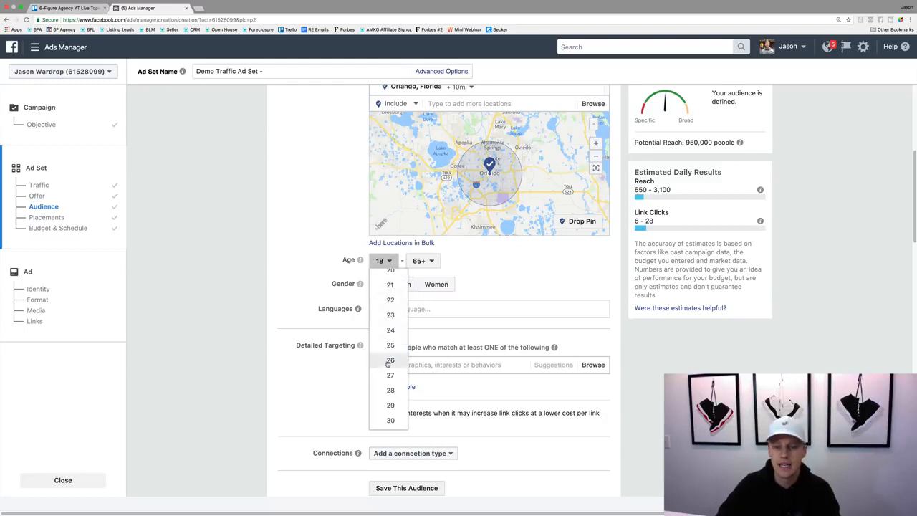
pyautogui.click(387, 362)
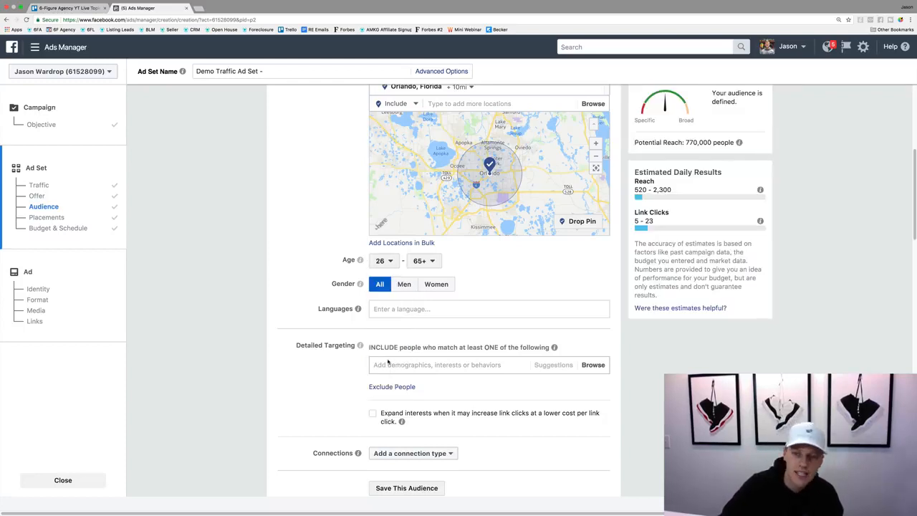
# Check the audience's potential reach, then try English (All) as the language and remove it.
pyautogui.moveTo(686, 142); pyautogui.dragTo(700, 143)
pyautogui.click(699, 142)
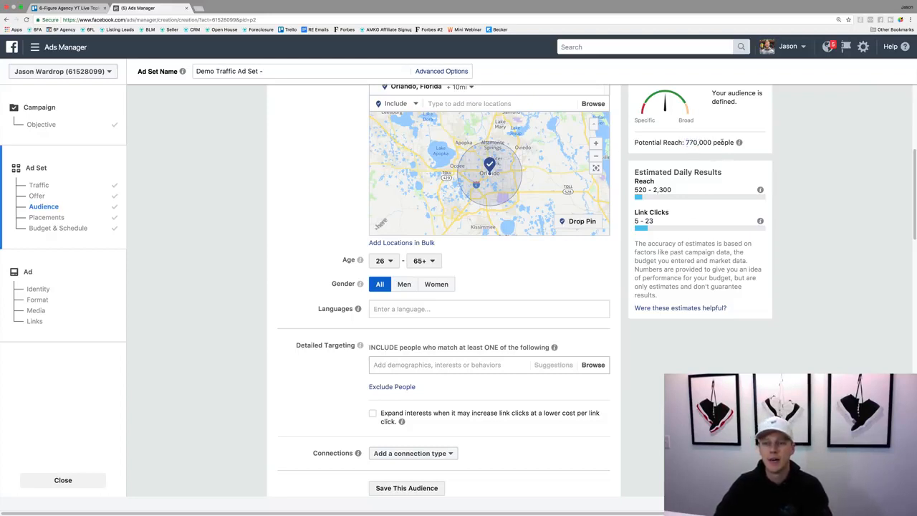
pyautogui.click(405, 307)
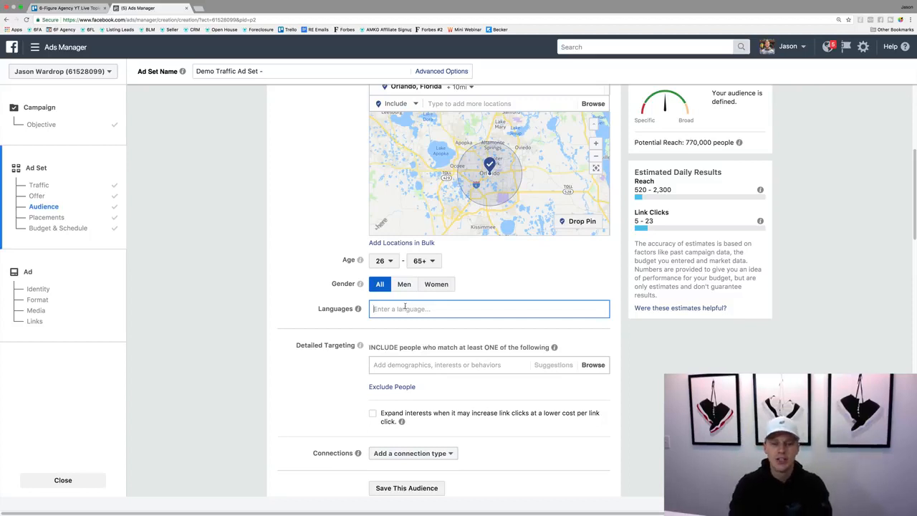
pyautogui.write('eng')
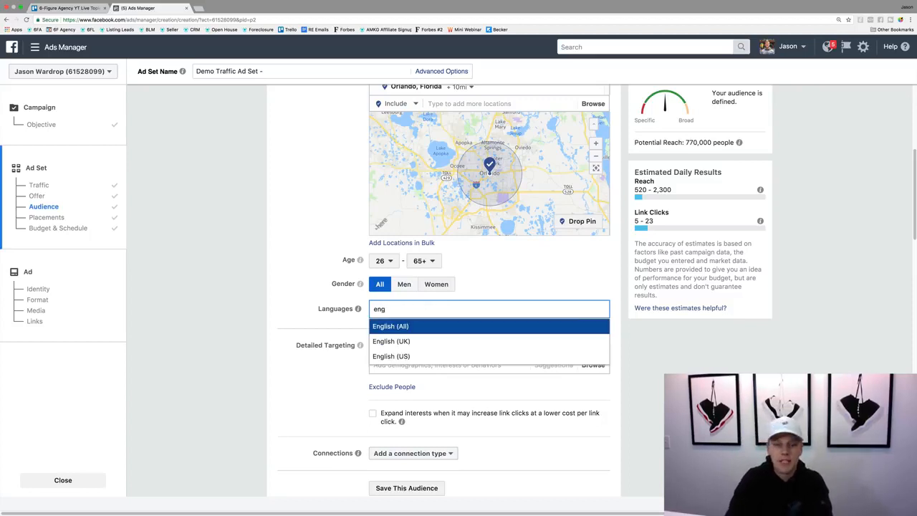
pyautogui.press('Return')
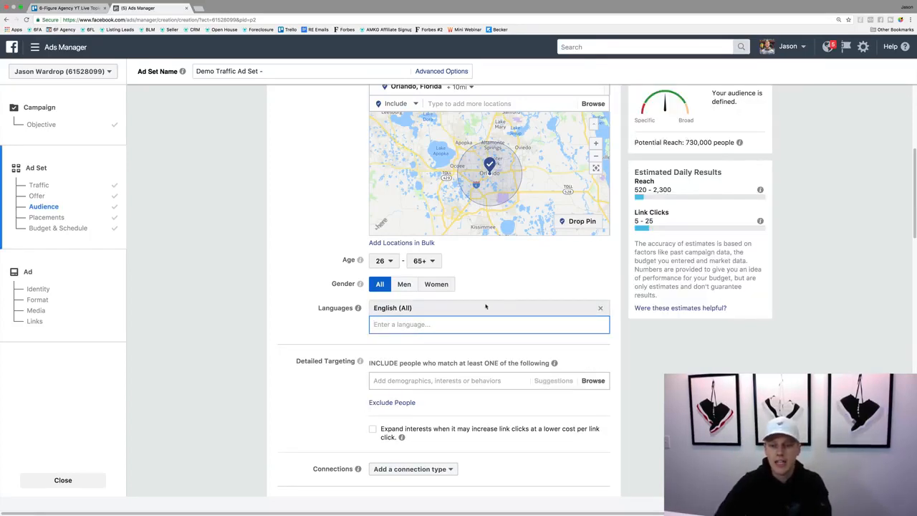
pyautogui.click(600, 308)
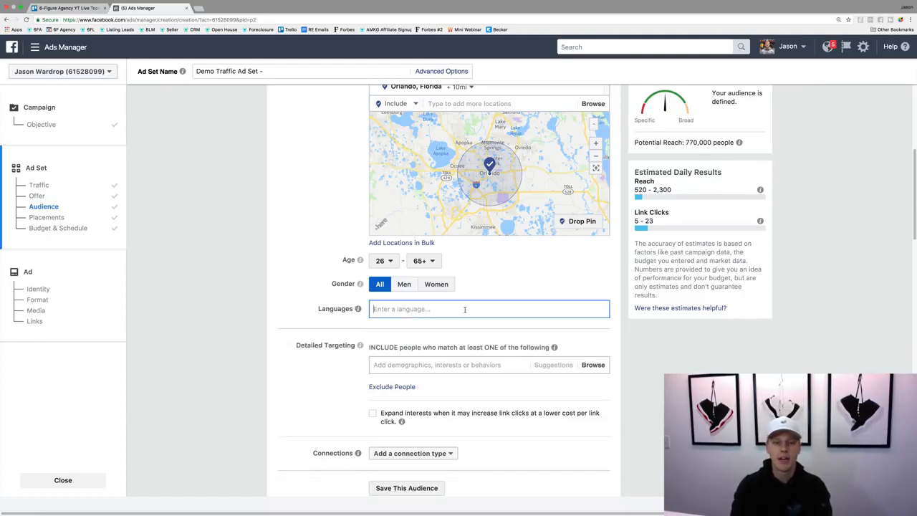
# Try Spanish (All) as the audience language, check the potential reach, and remove the language.
pyautogui.write('spani')
pyautogui.press('Down')
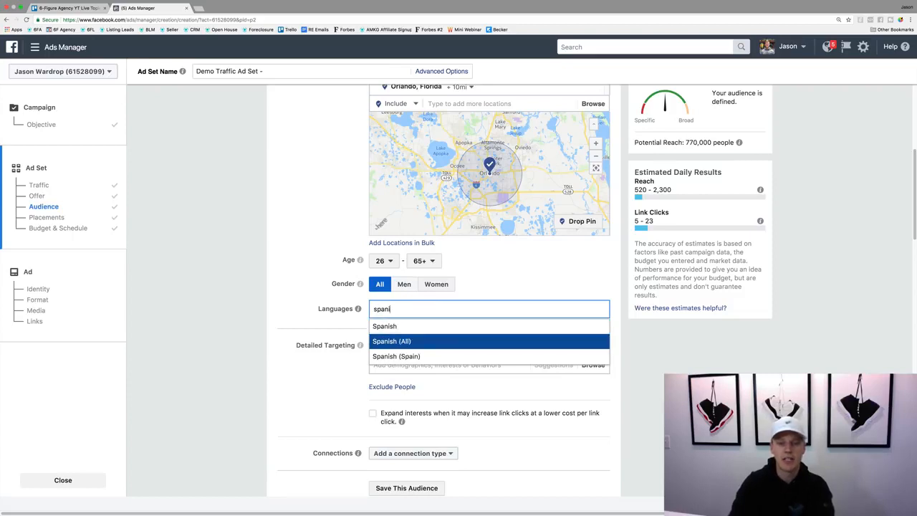
pyautogui.press('Return')
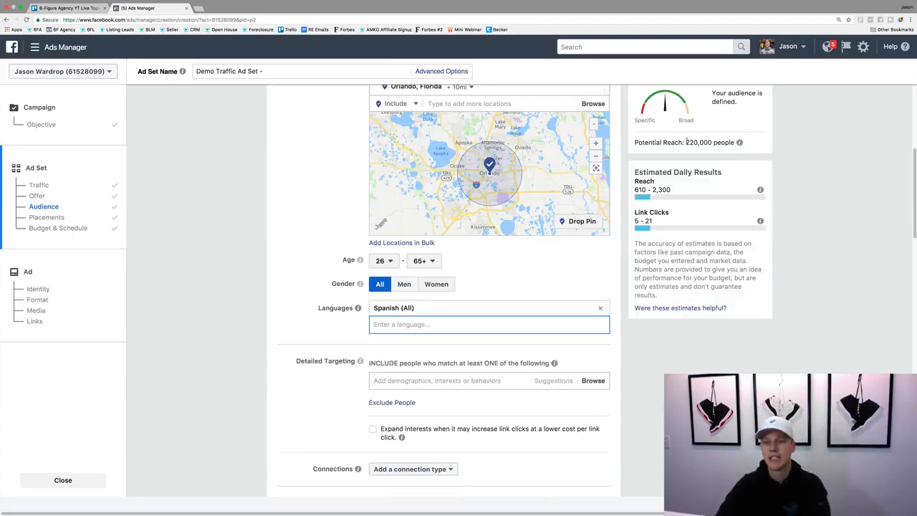
pyautogui.moveTo(686, 141); pyautogui.dragTo(699, 142)
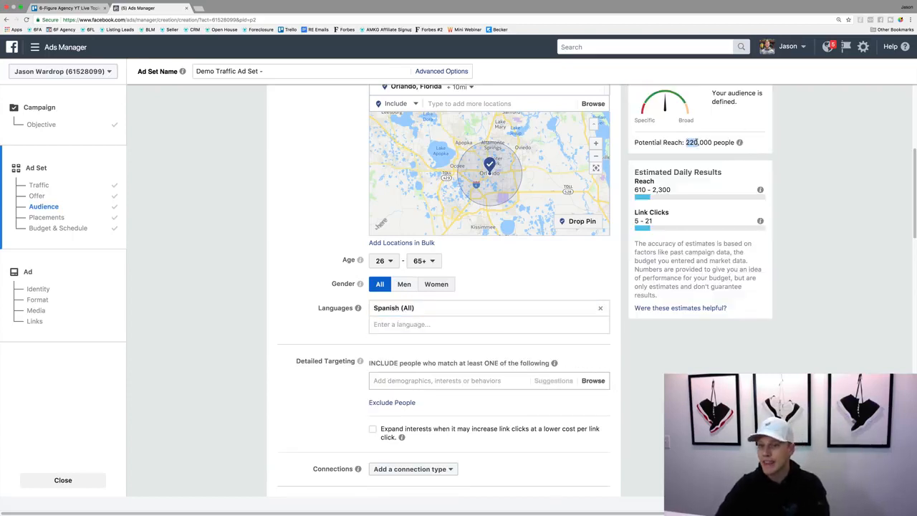
pyautogui.click(601, 308)
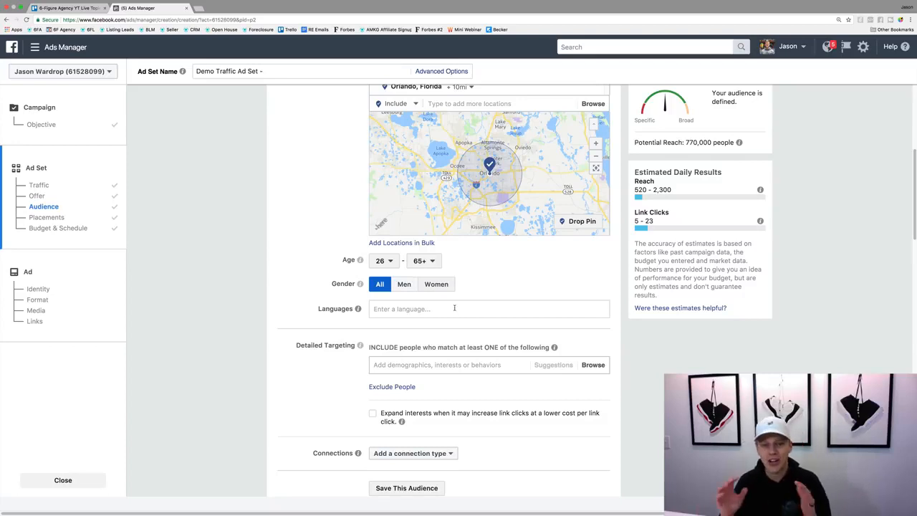
# Set the audience's language to English (All).
pyautogui.click(454, 308)
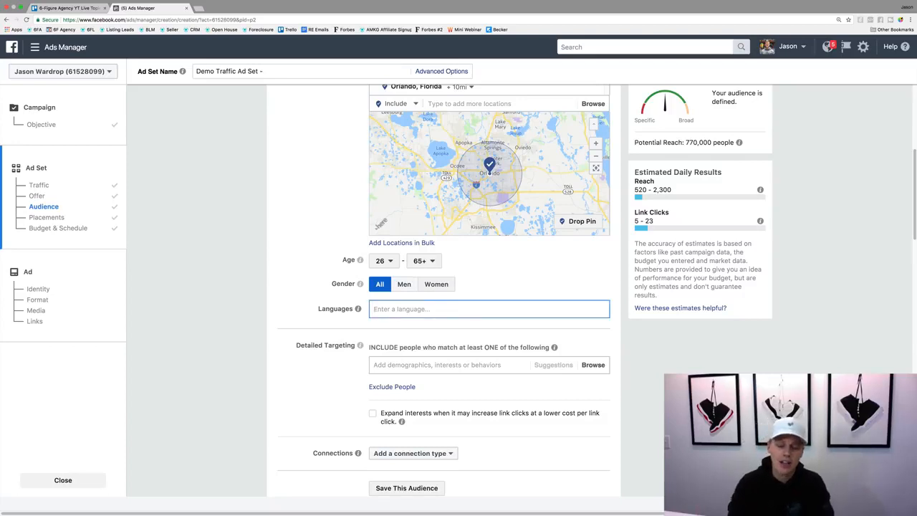
pyautogui.write('en')
pyautogui.press('Return')
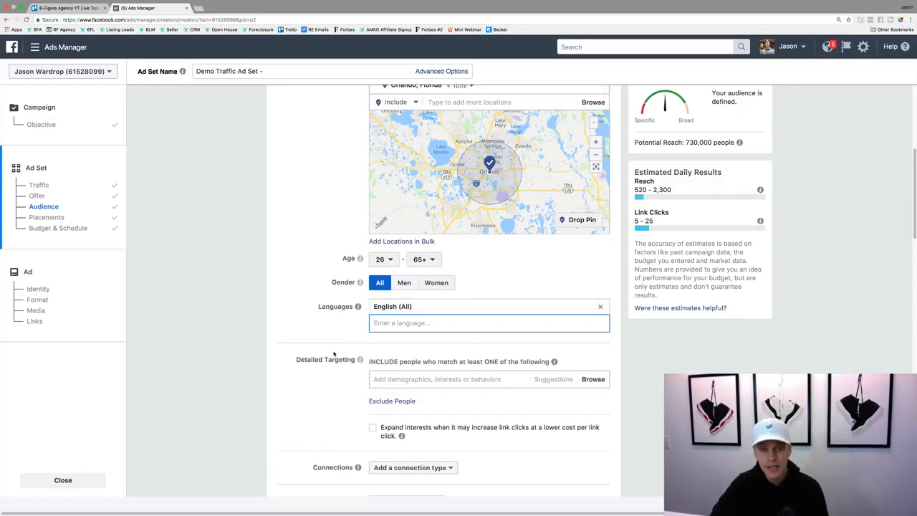
# Browse the Demographics categories under Detailed Targeting and examine the Education options, including the education levels.
pyautogui.scroll(-3, 364, 355)
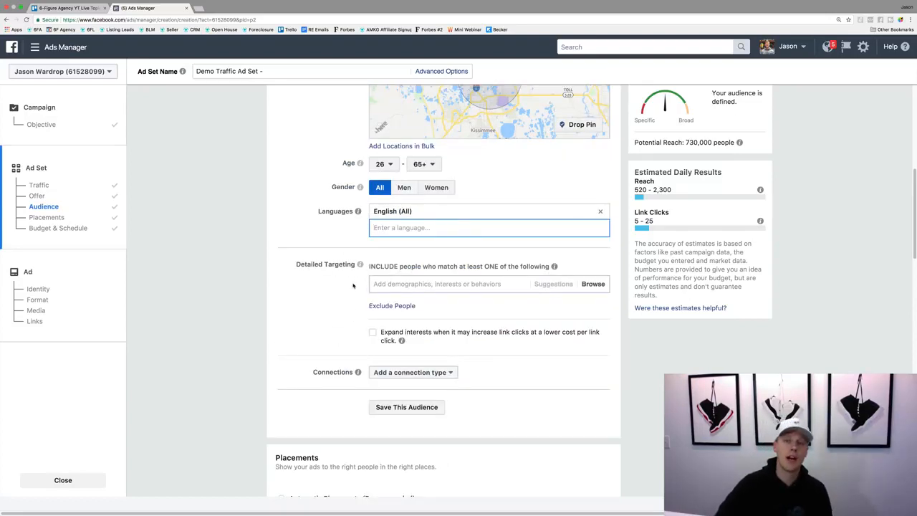
pyautogui.click(414, 284)
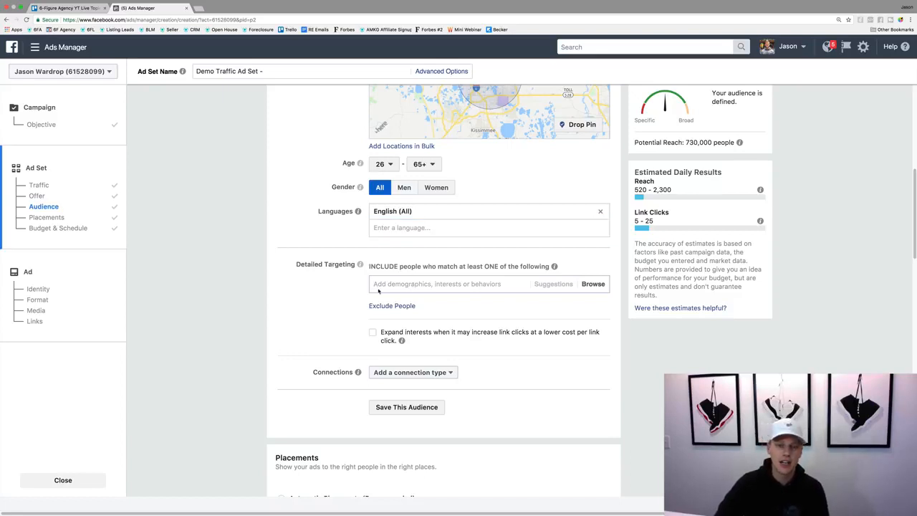
pyautogui.click(401, 284)
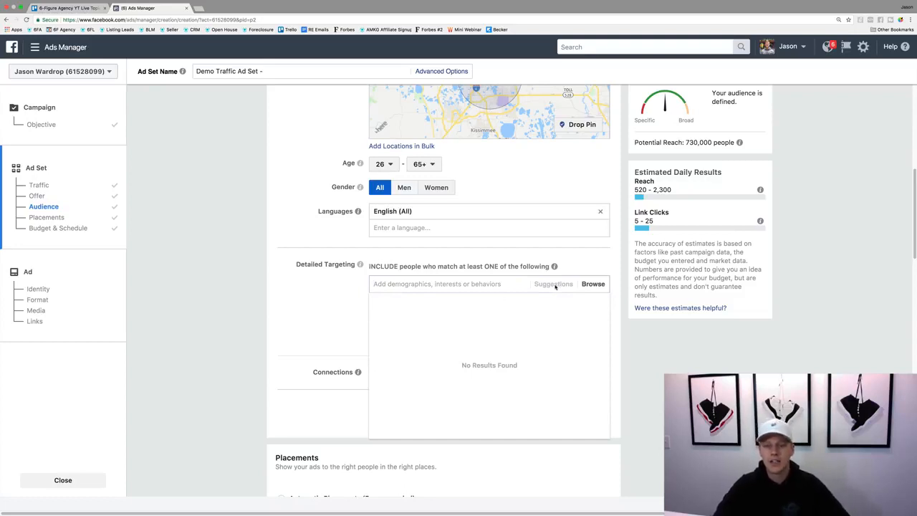
pyautogui.click(593, 284)
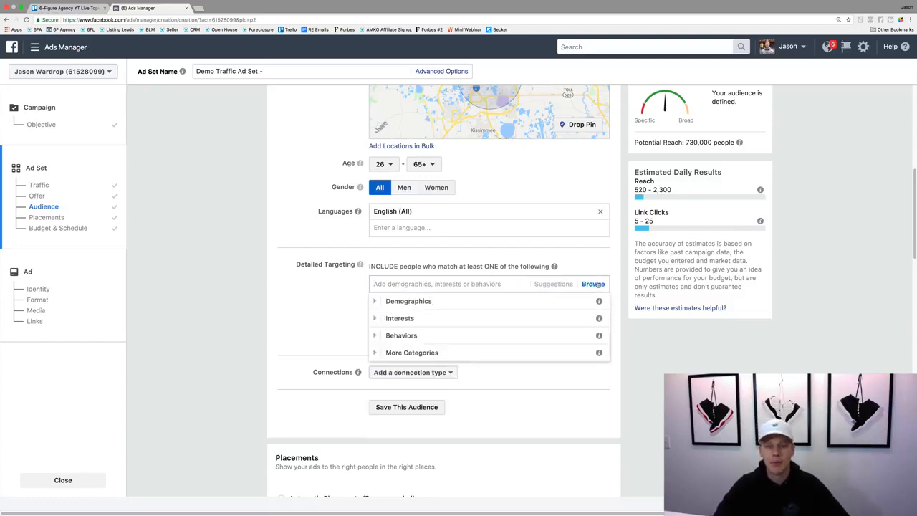
pyautogui.click(374, 302)
pyautogui.click(384, 318)
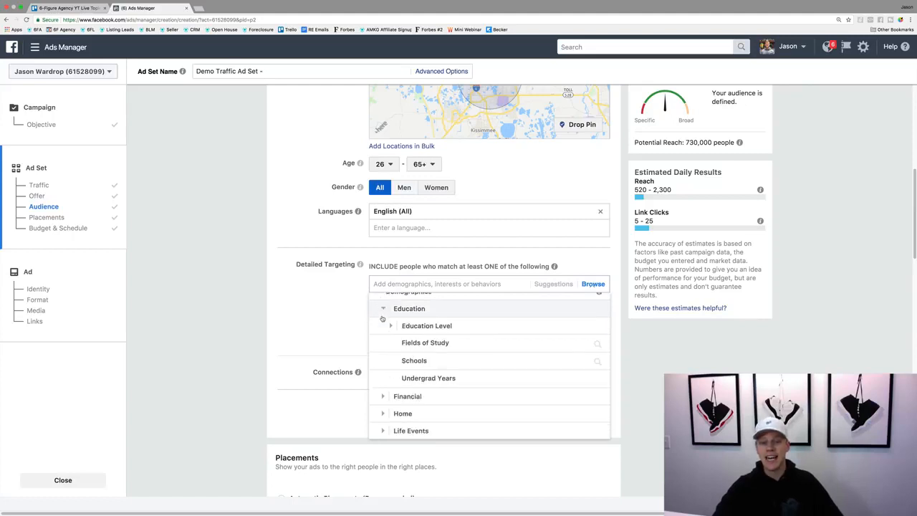
pyautogui.click(393, 317)
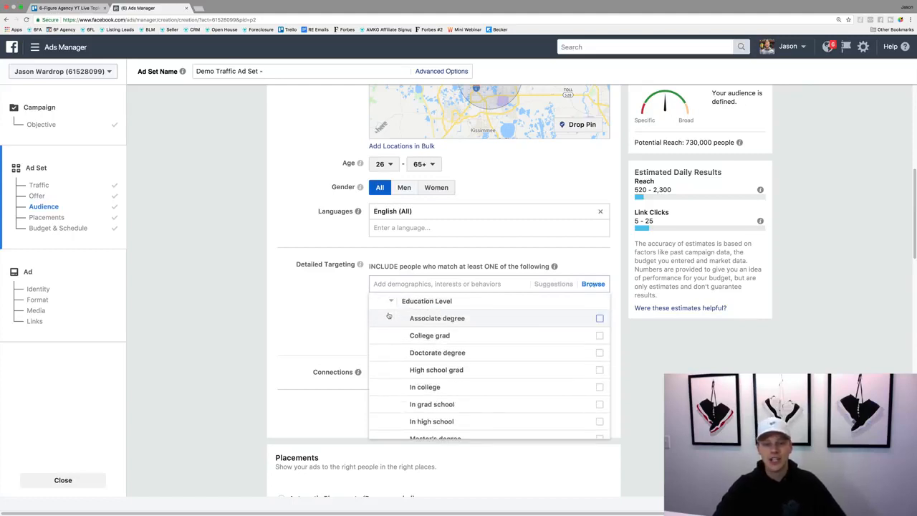
pyautogui.moveTo(440, 336)
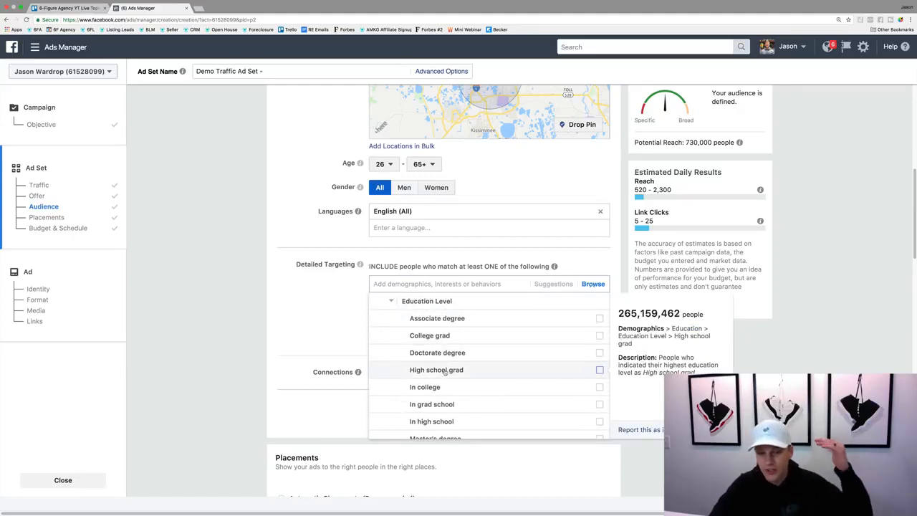
pyautogui.scroll(-1, 448, 386)
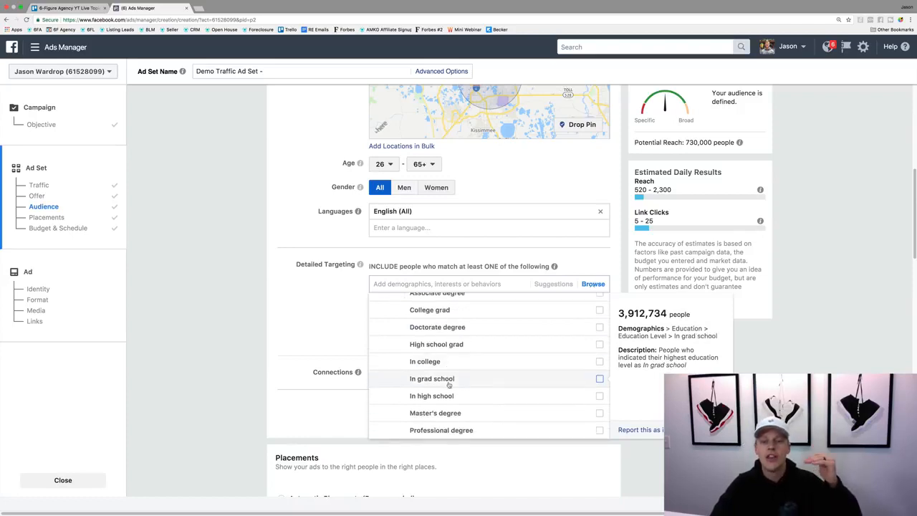
pyautogui.scroll(-1, 448, 387)
pyautogui.scroll(-1, 449, 386)
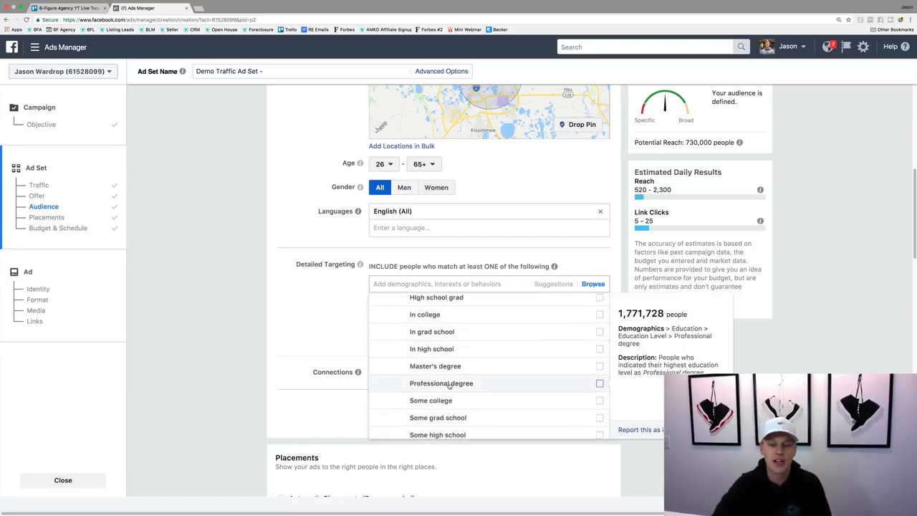
pyautogui.scroll(-3, 450, 385)
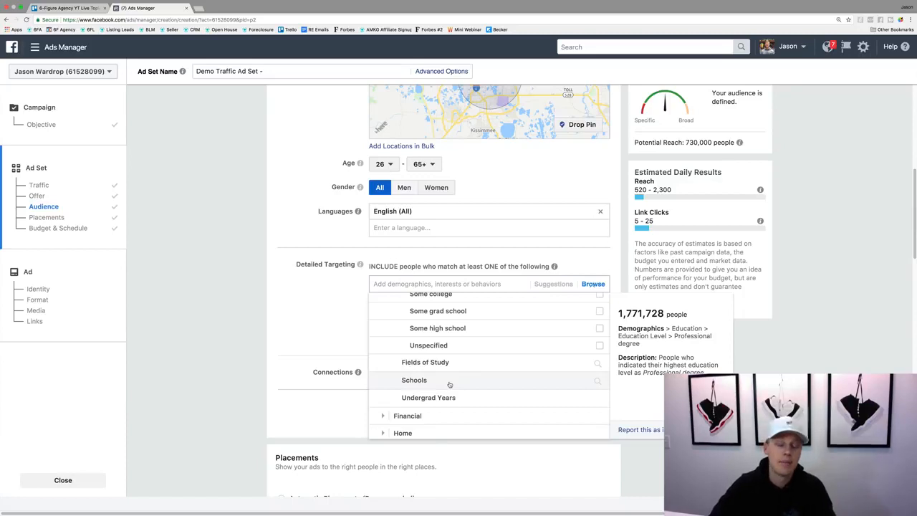
pyautogui.scroll(-2, 437, 380)
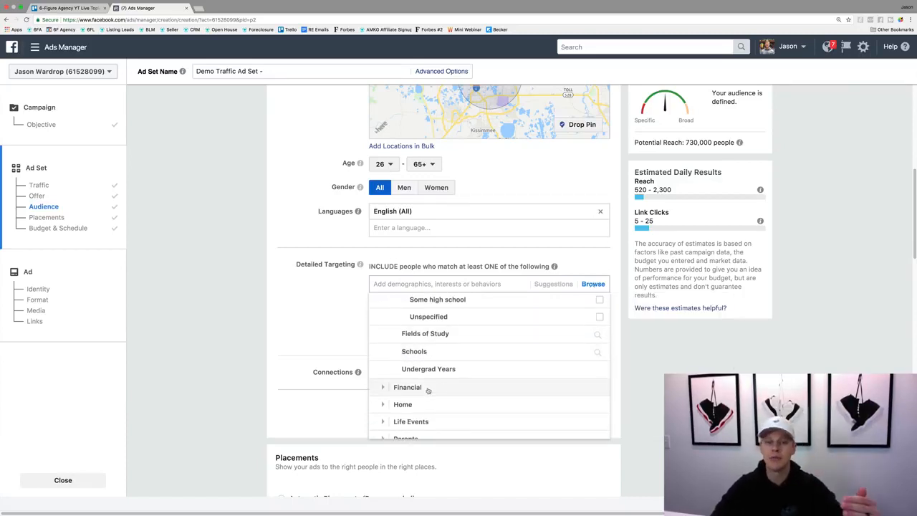
# Examine the Income and Net Worth brackets in the Financial demographics.
pyautogui.click(381, 389)
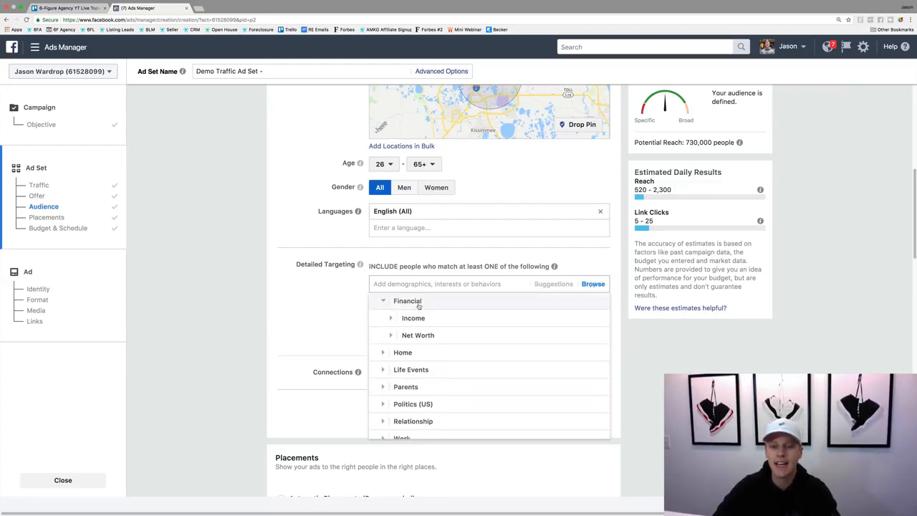
pyautogui.click(391, 319)
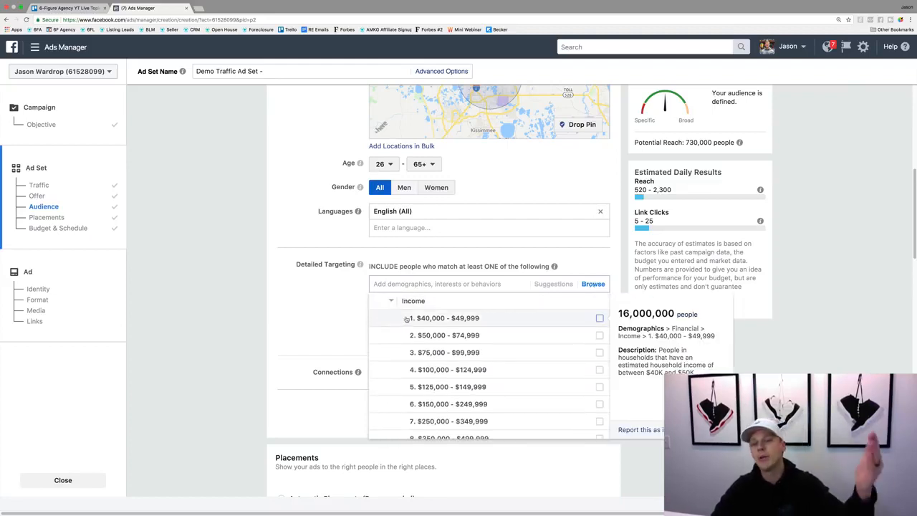
pyautogui.scroll(-2, 422, 342)
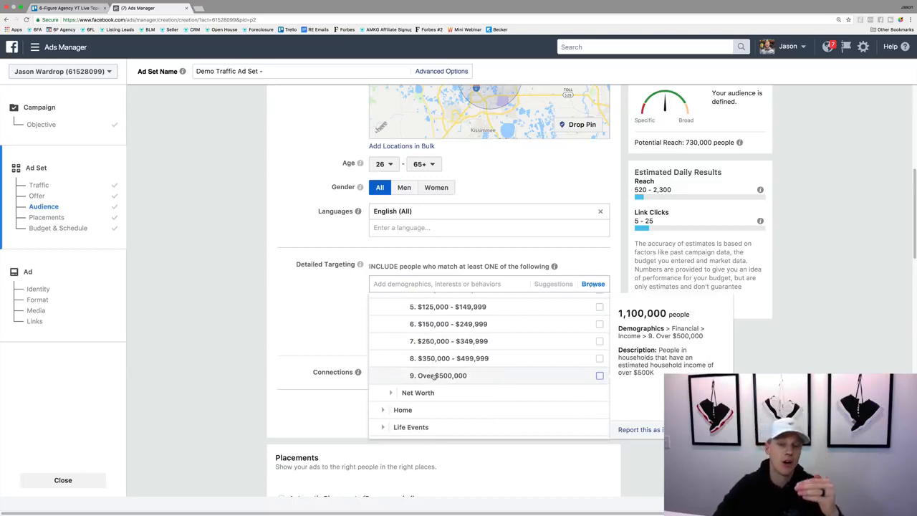
pyautogui.scroll(1, 452, 377)
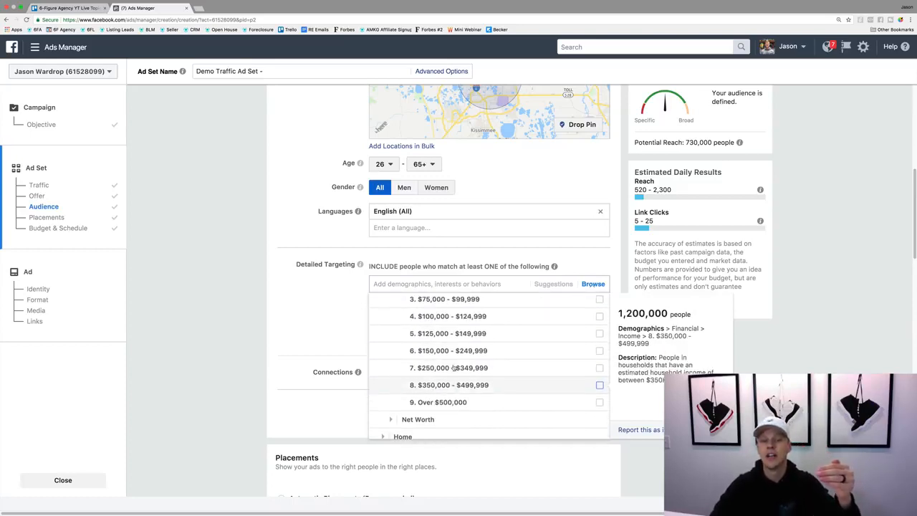
pyautogui.scroll(3, 453, 367)
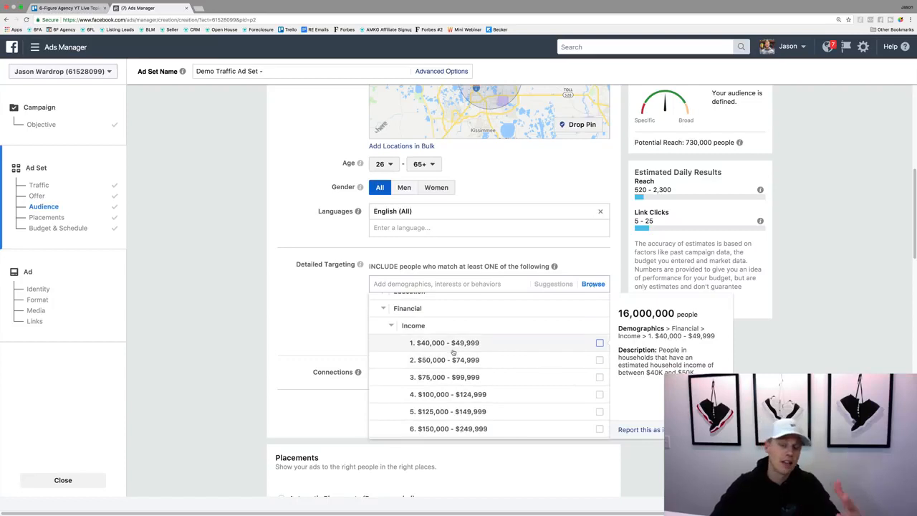
pyautogui.scroll(-3, 453, 358)
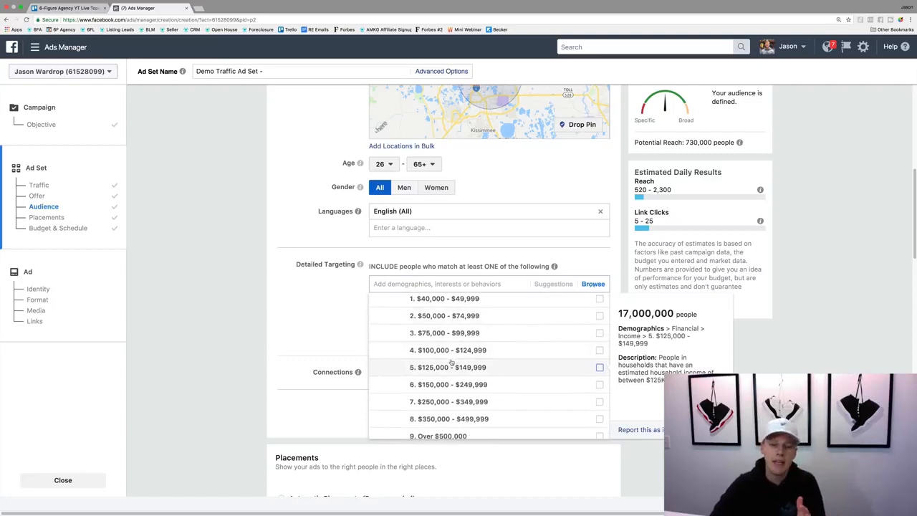
pyautogui.click(403, 406)
pyautogui.scroll(-3, 411, 374)
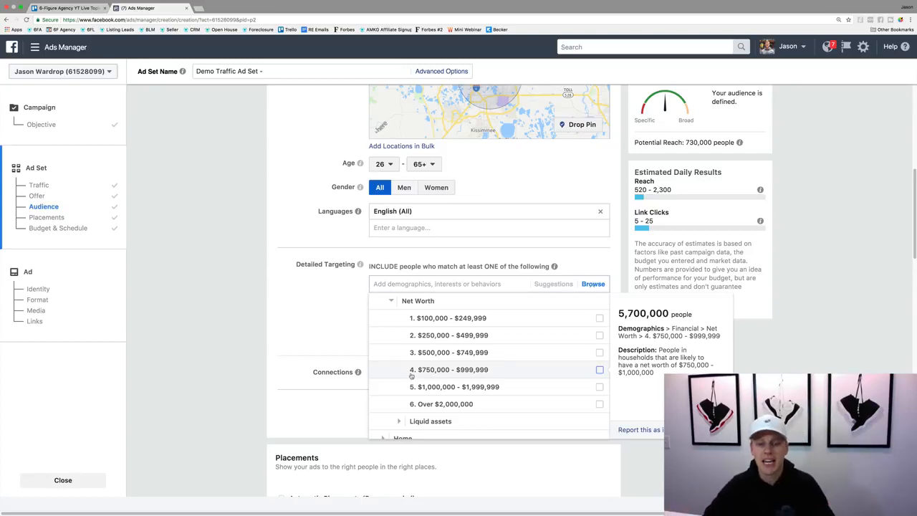
# Examine the Home demographics, including the Home Ownership options.
pyautogui.scroll(-2, 412, 376)
pyautogui.click(384, 362)
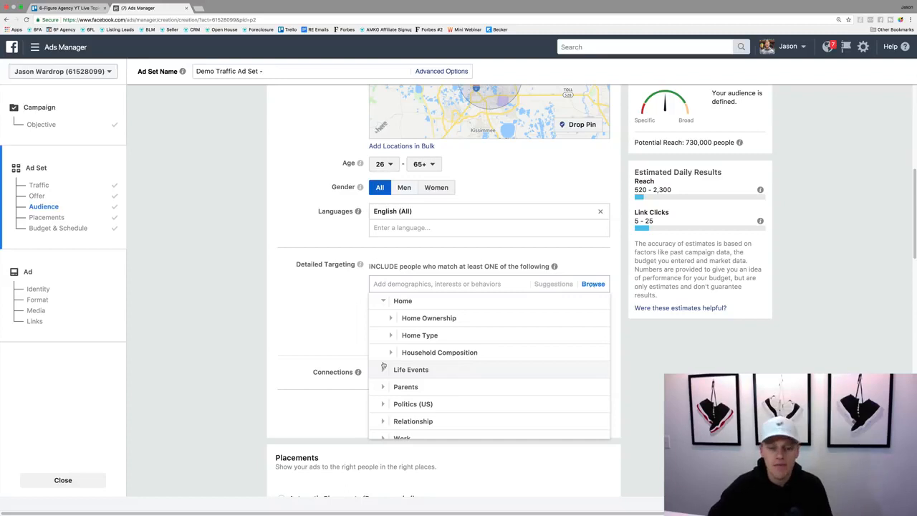
pyautogui.click(394, 321)
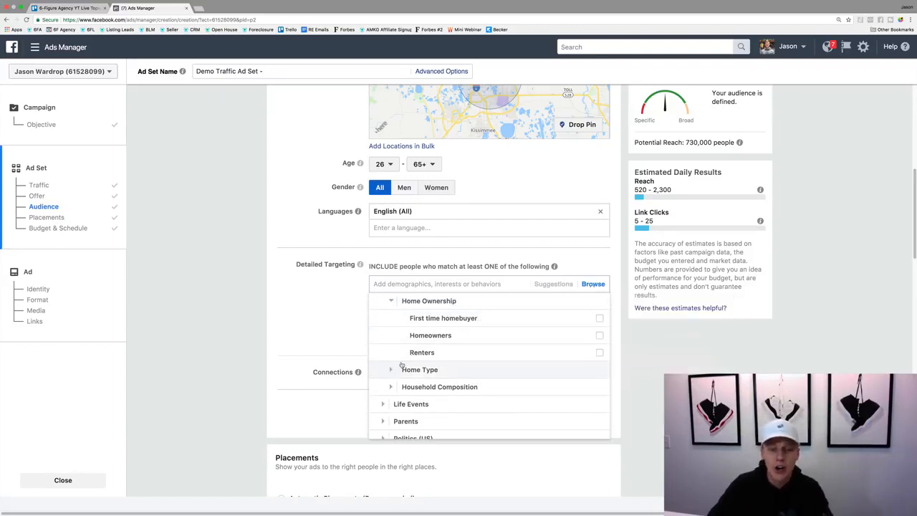
pyautogui.scroll(-2, 387, 373)
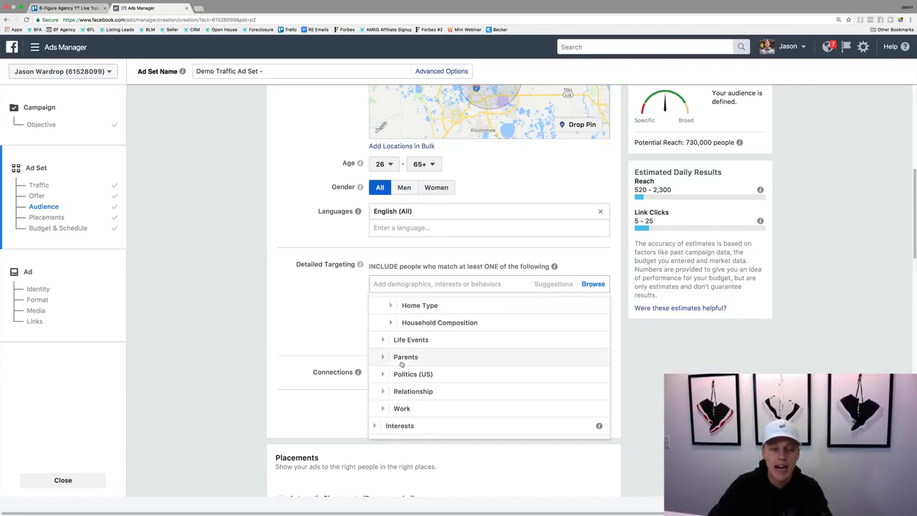
# Look through the Interests categories and examine the Shopping and fashion subcategories.
pyautogui.click(380, 426)
pyautogui.scroll(-2, 437, 379)
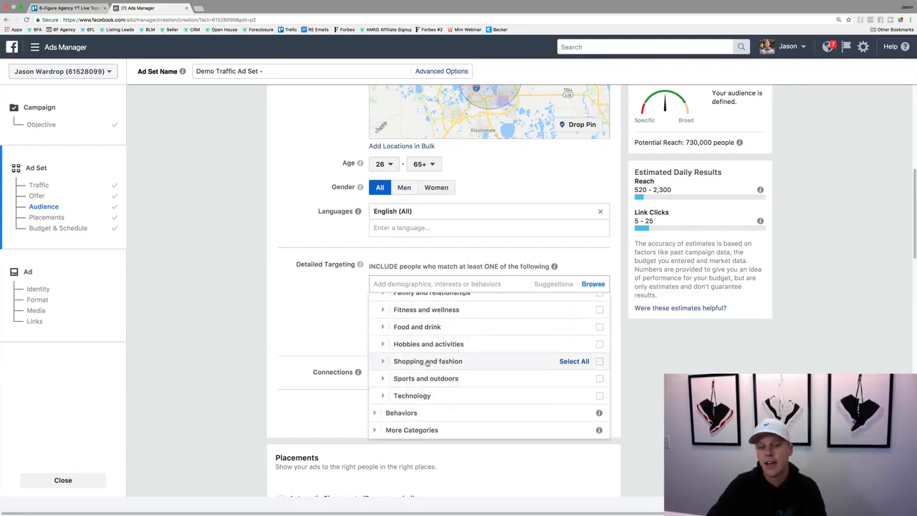
pyautogui.click(383, 363)
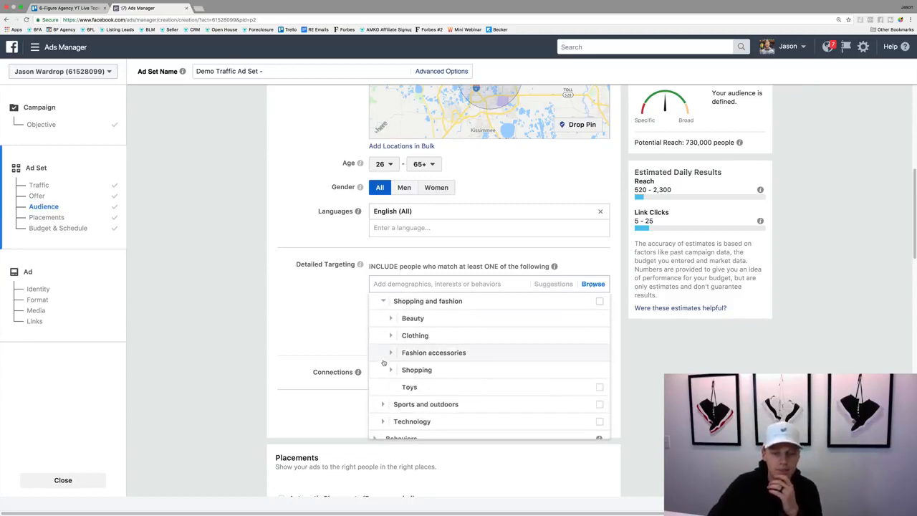
pyautogui.scroll(-3, 384, 363)
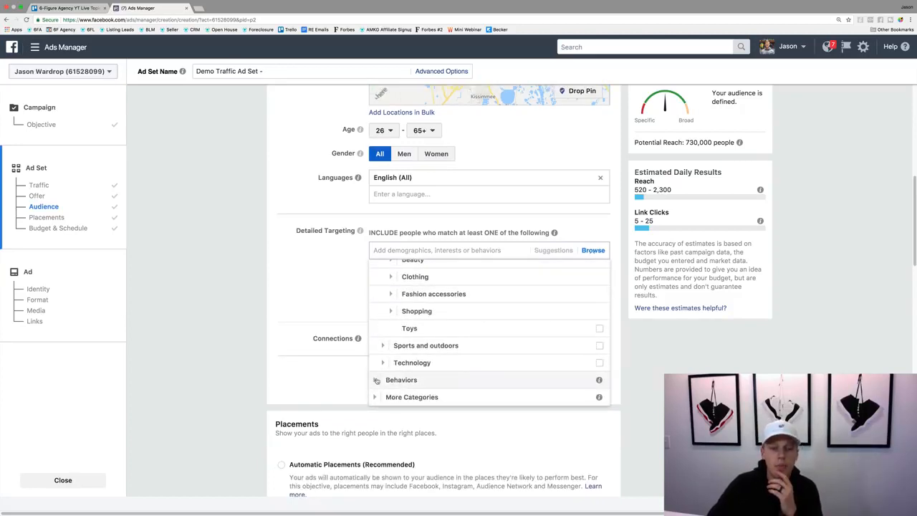
# Look through the Behaviors categories under Detailed Targeting and expand the Purchase behavior category.
pyautogui.click(376, 381)
pyautogui.scroll(-1, 401, 303)
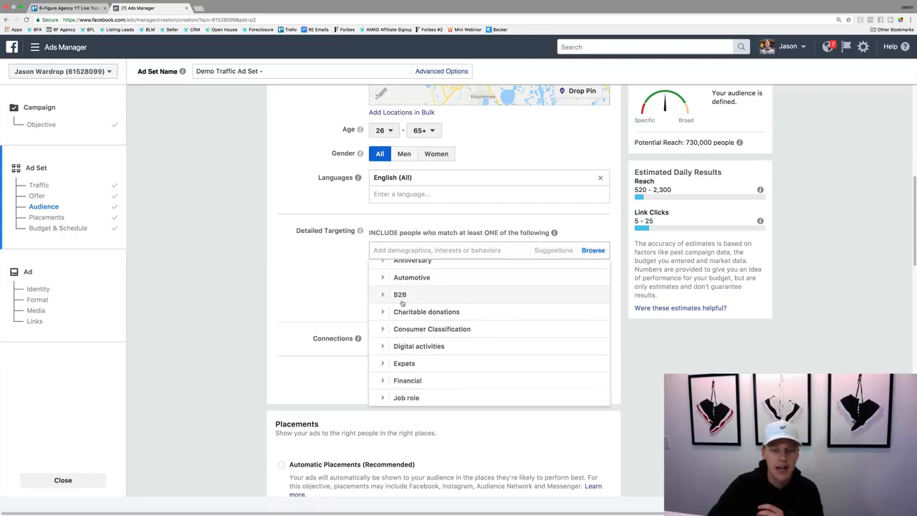
pyautogui.scroll(-5, 402, 303)
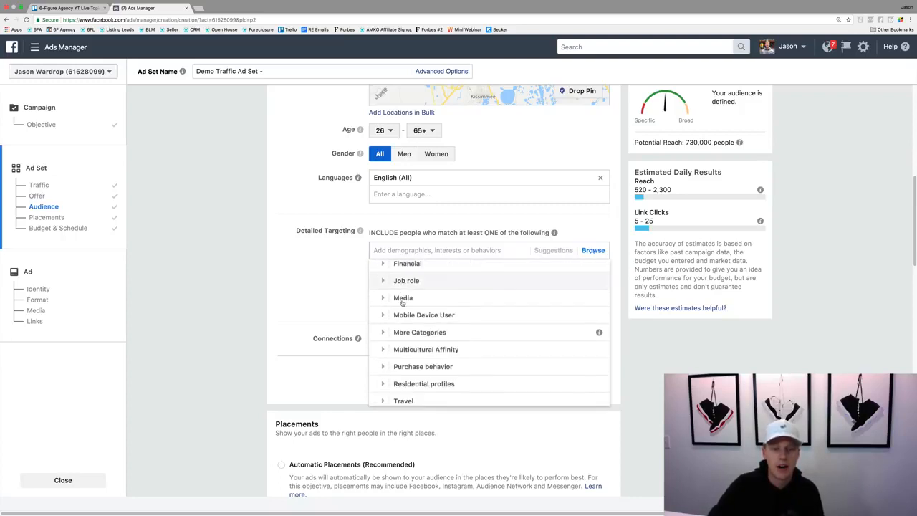
pyautogui.scroll(-1, 402, 303)
pyautogui.click(383, 355)
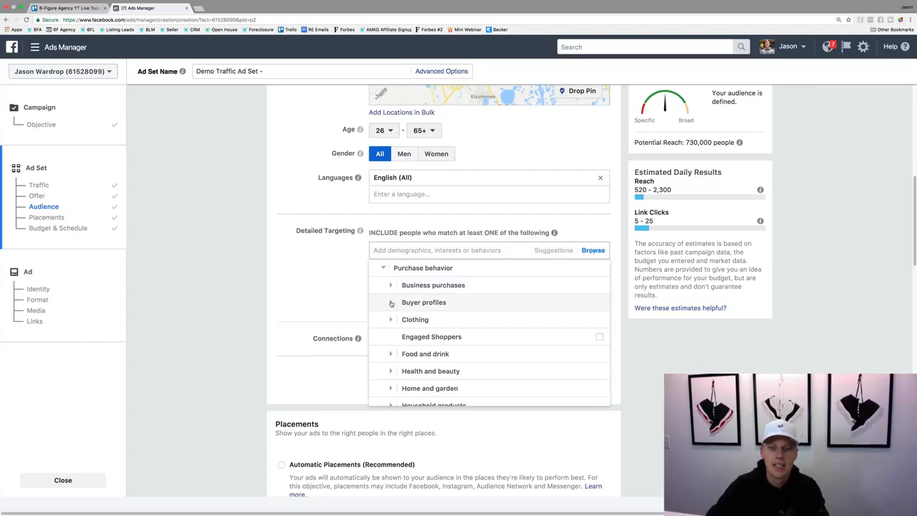
# Examine the Buyer profiles and the remaining Purchase behavior subcategories, then close the targeting category list.
pyautogui.click(391, 304)
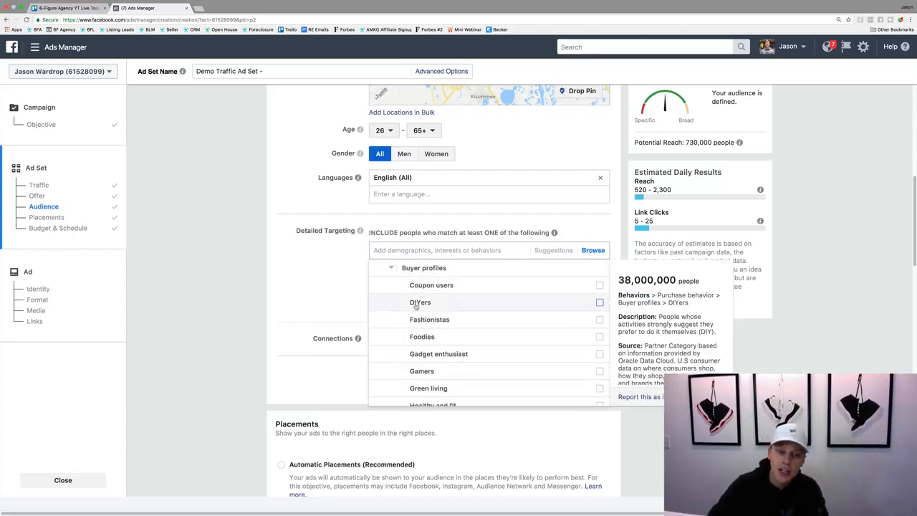
pyautogui.scroll(-3, 427, 297)
pyautogui.scroll(-3, 416, 306)
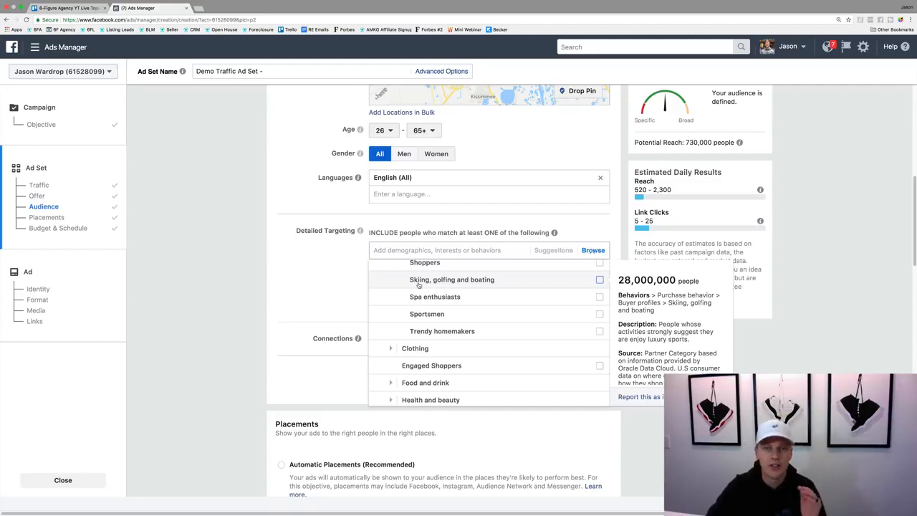
pyautogui.scroll(-5, 419, 285)
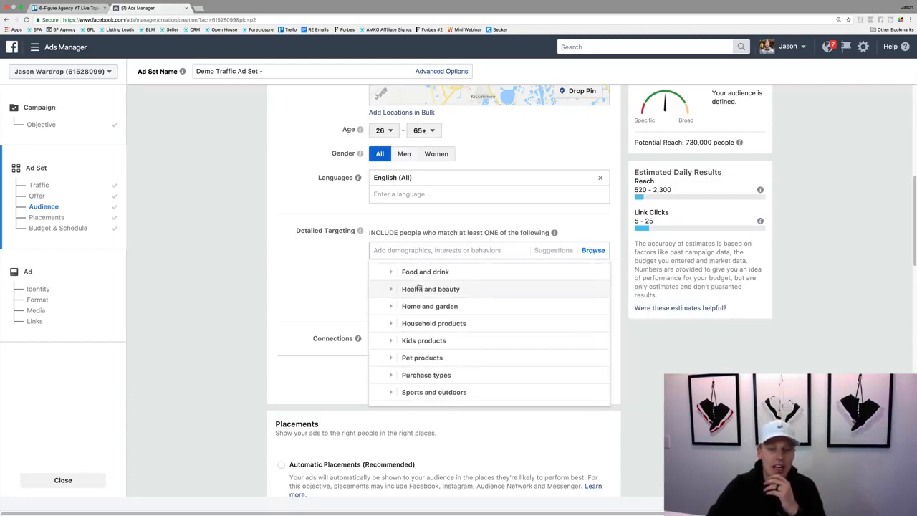
pyautogui.scroll(-2, 419, 285)
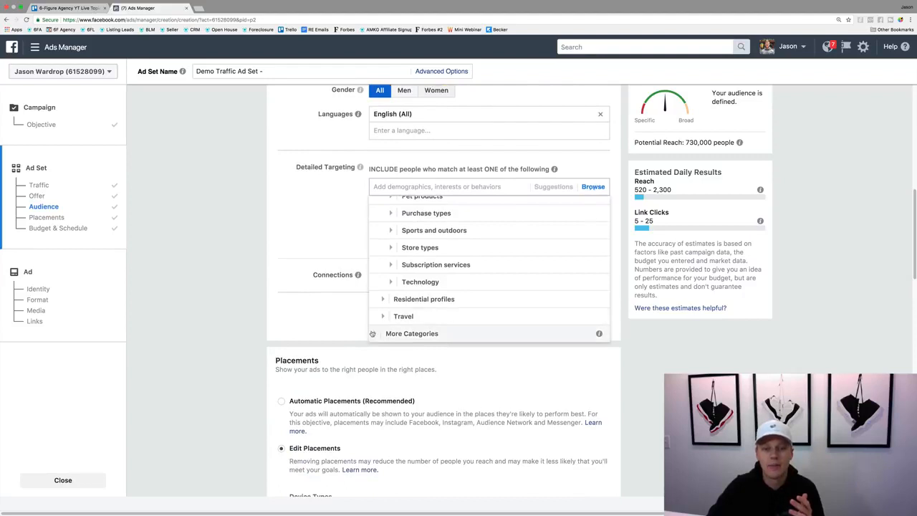
pyautogui.click(374, 332)
pyautogui.click(290, 235)
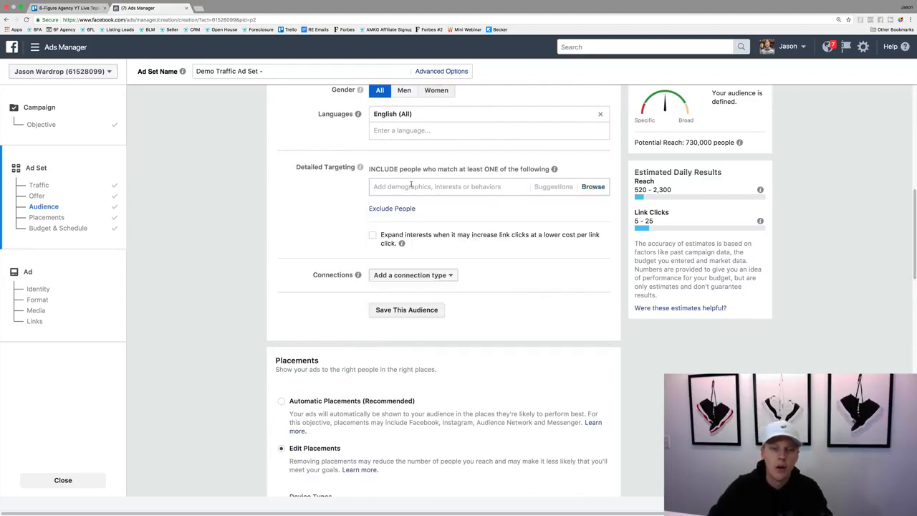
# Search Detailed Targeting for "real estate" and examine the suggested interests without adding any.
pyautogui.write('real estate')
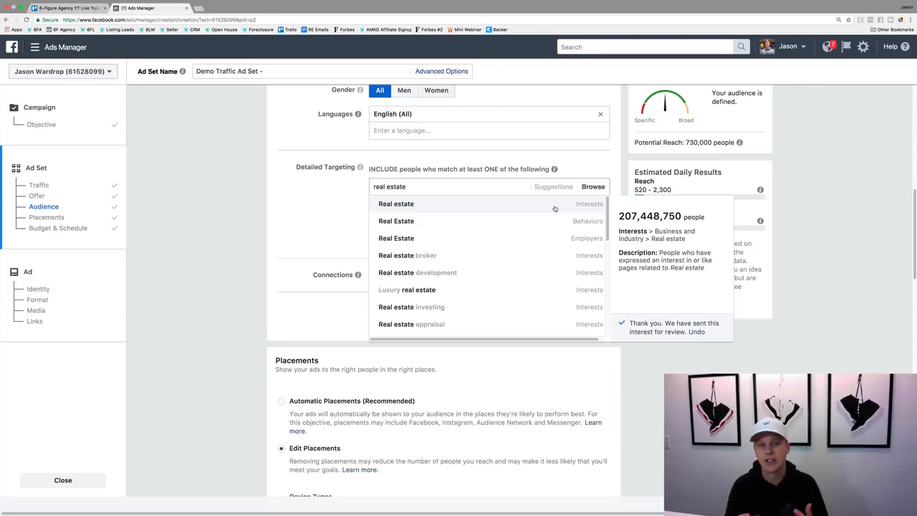
pyautogui.click(297, 236)
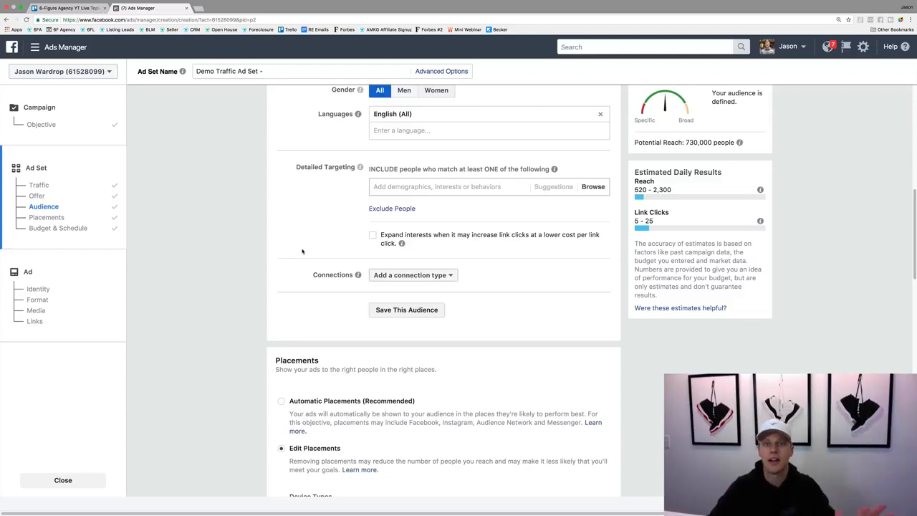
# Examine the connection types for the audience, including the Facebook Pages options, without choosing one.
pyautogui.click(401, 276)
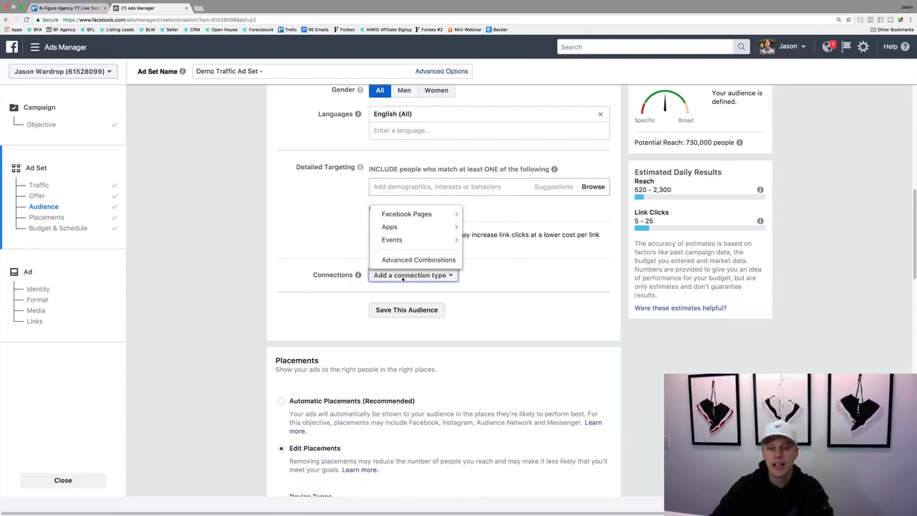
pyautogui.moveTo(448, 229)
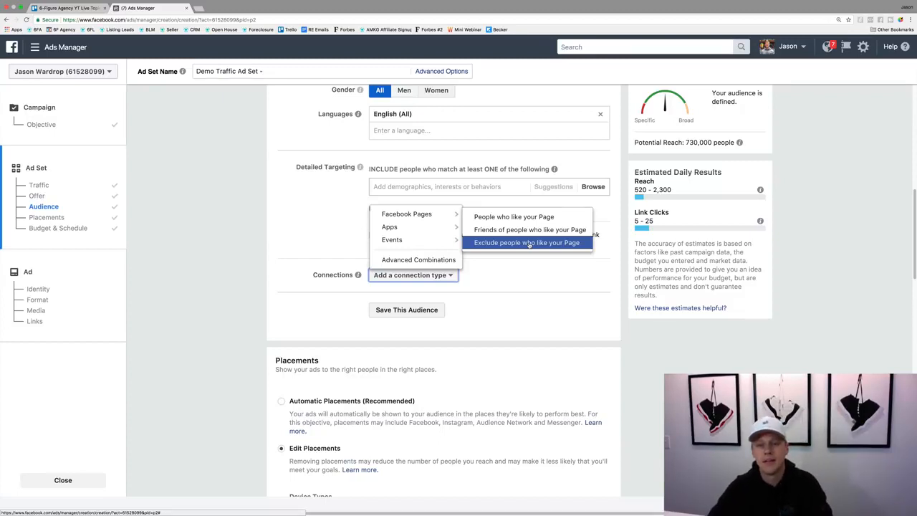
pyautogui.click(274, 310)
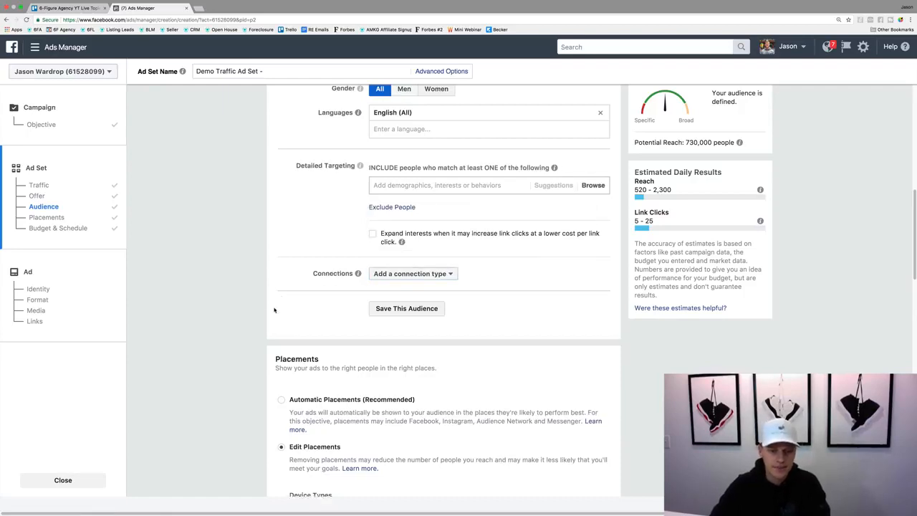
# Switch the ad set to Automatic Placements and back to Edit Placements, and review the Device Types options.
pyautogui.scroll(-5, 272, 308)
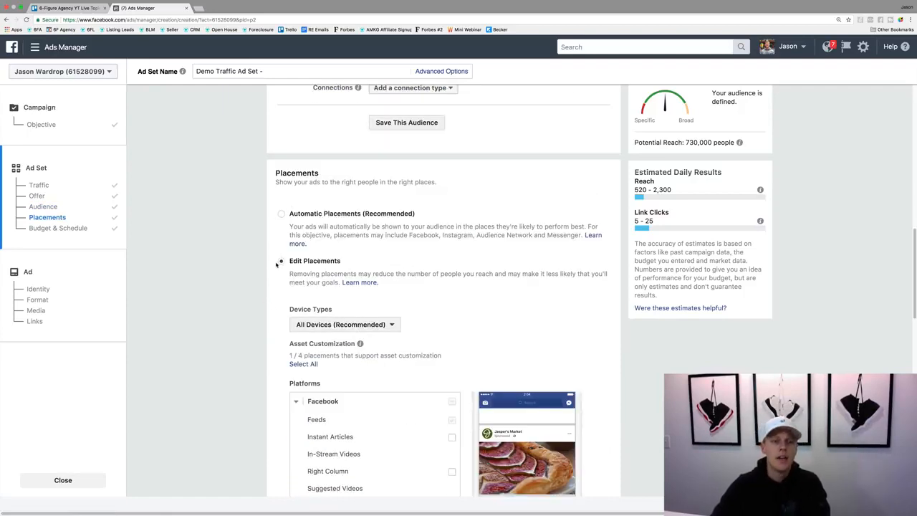
pyautogui.click(281, 214)
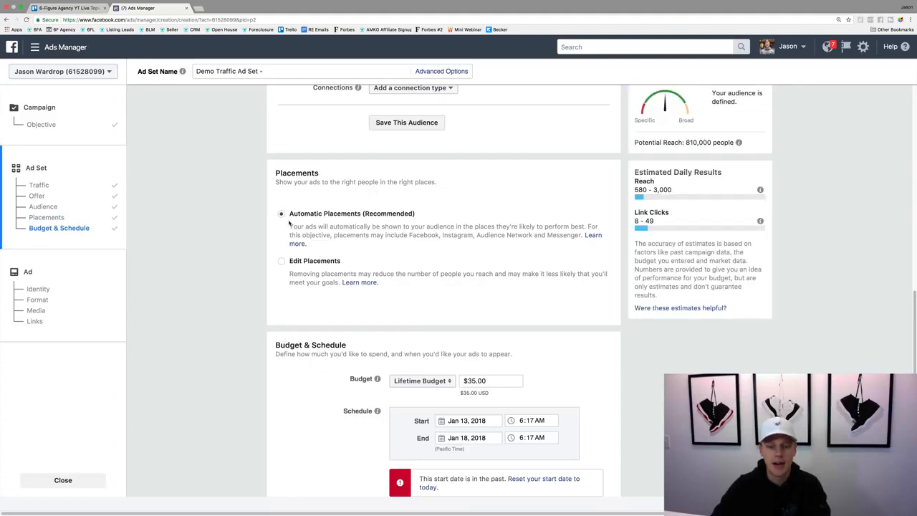
pyautogui.click(280, 262)
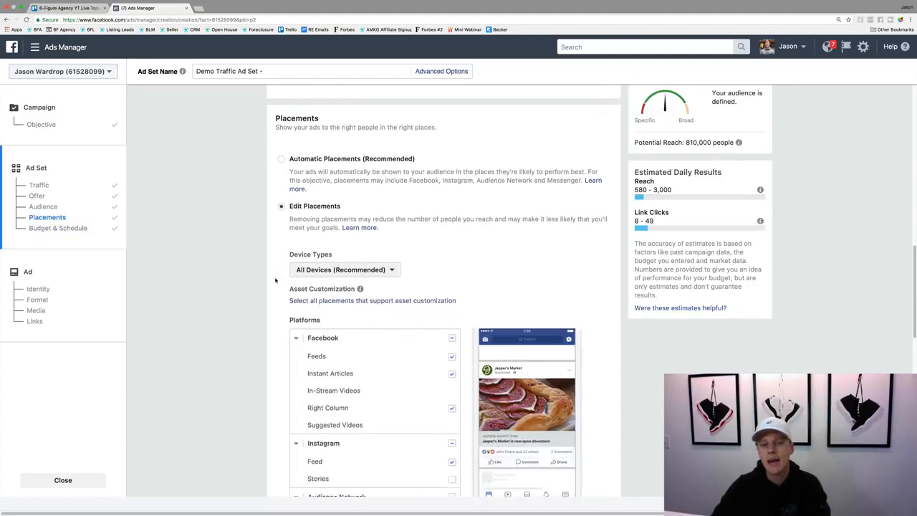
pyautogui.scroll(-3, 275, 280)
pyautogui.scroll(-1, 273, 270)
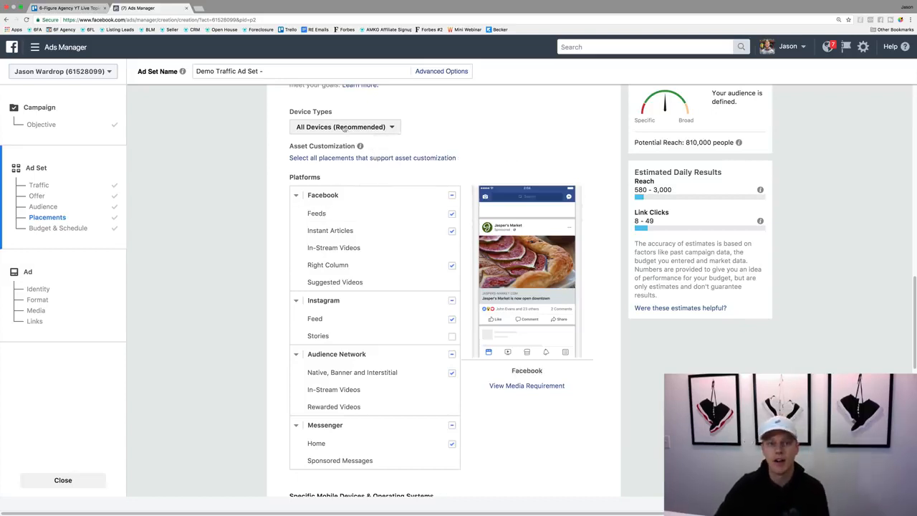
pyautogui.click(312, 128)
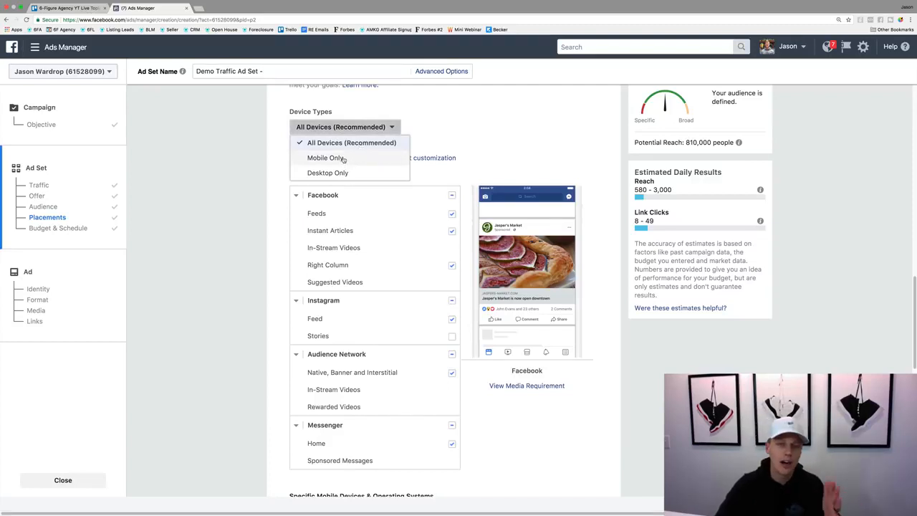
pyautogui.click(459, 130)
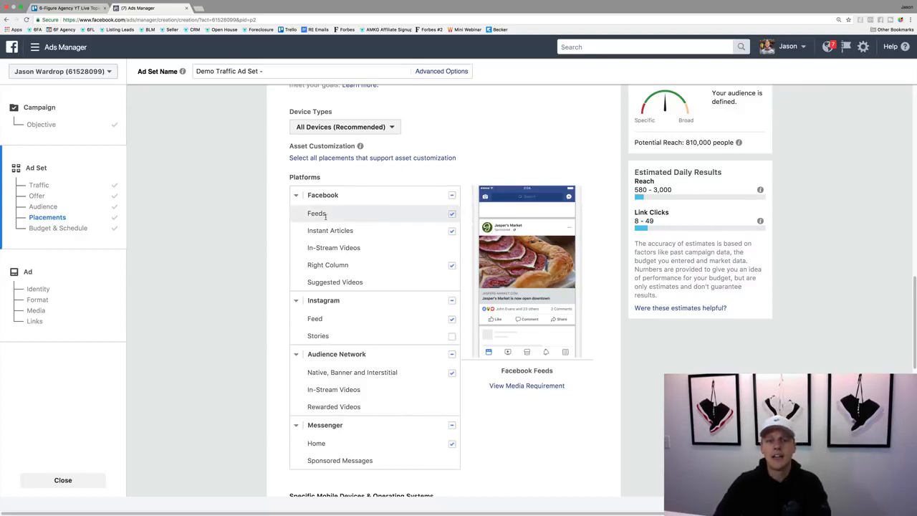
# Limit the placements to Facebook Feeds by deselecting Instant Articles, Right Column, Instagram, Audience Network and Messenger.
pyautogui.click(452, 231)
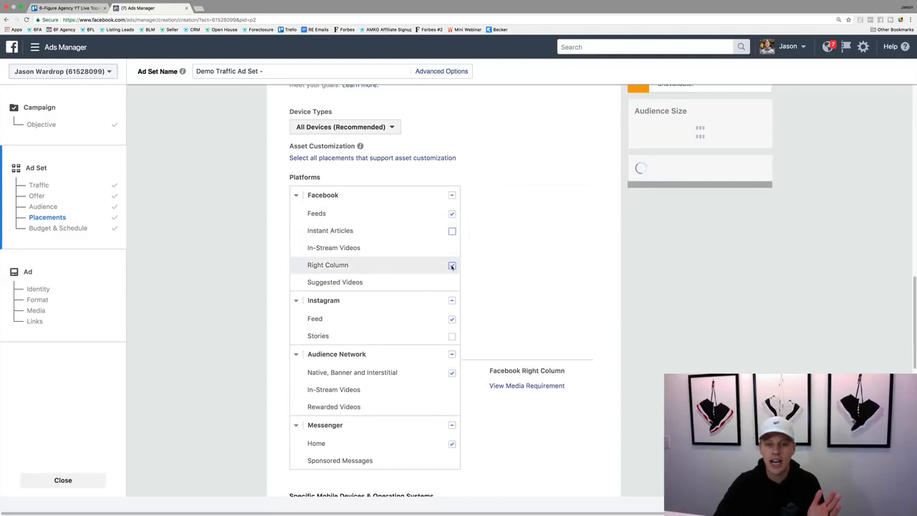
pyautogui.click(451, 265)
pyautogui.click(452, 301)
pyautogui.click(453, 354)
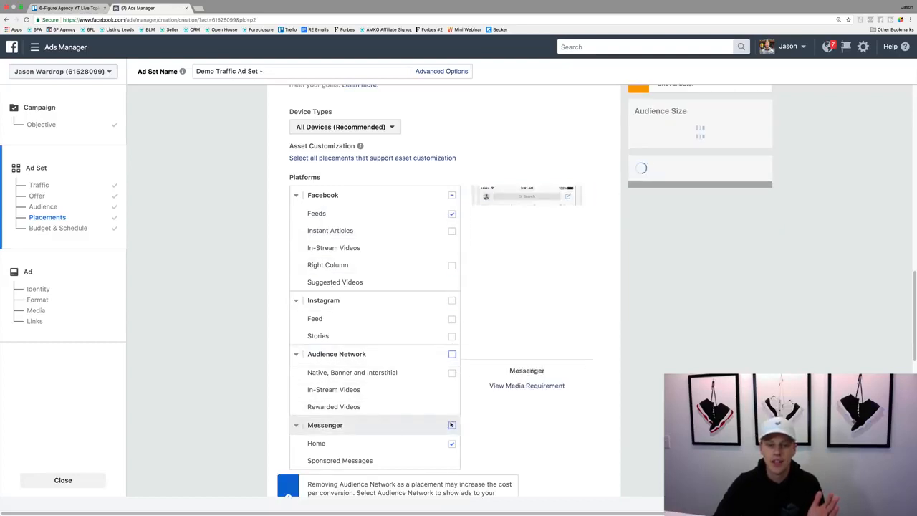
pyautogui.click(452, 425)
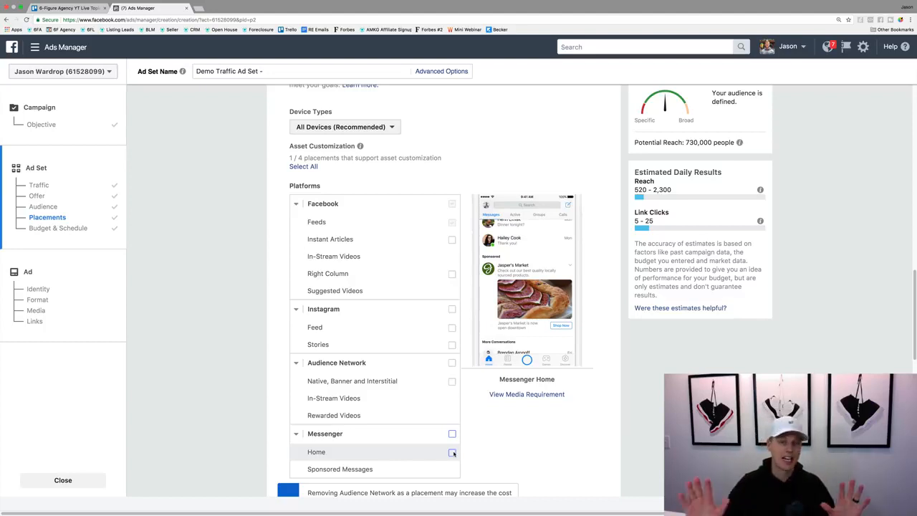
# Change the ad set's budget type to Daily Budget in the Budget & Schedule section.
pyautogui.scroll(-5, 481, 397)
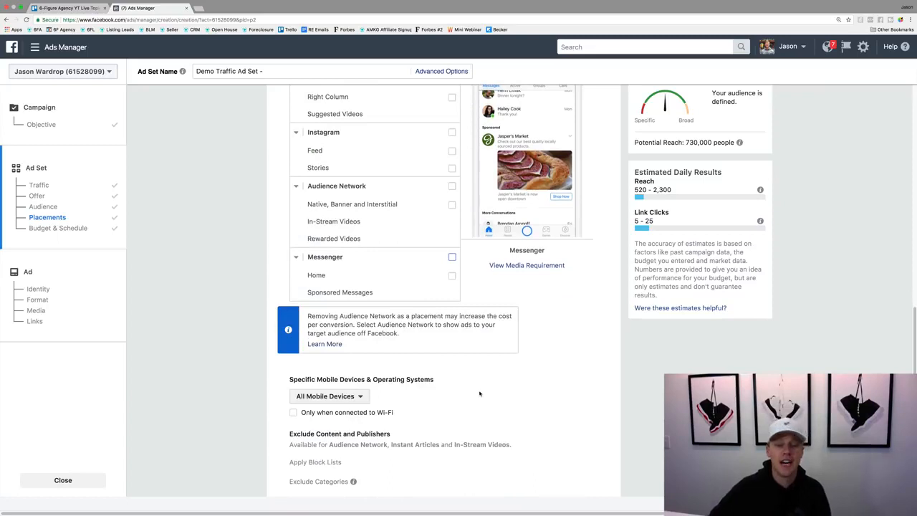
pyautogui.scroll(-3, 480, 396)
pyautogui.scroll(-1, 405, 293)
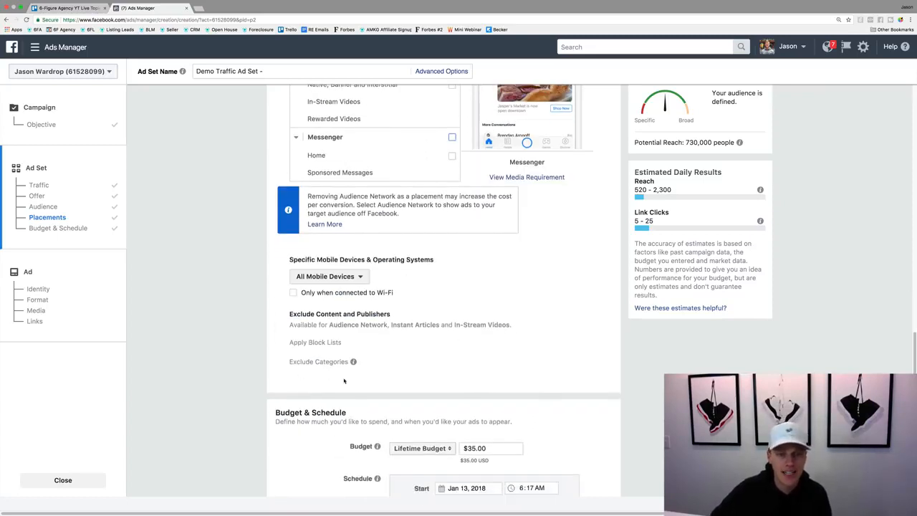
pyautogui.scroll(-4, 323, 377)
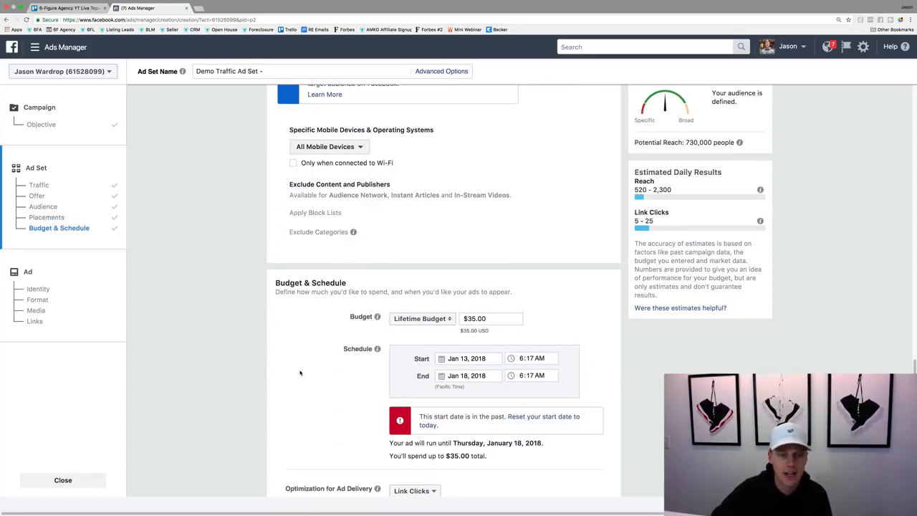
pyautogui.click(414, 320)
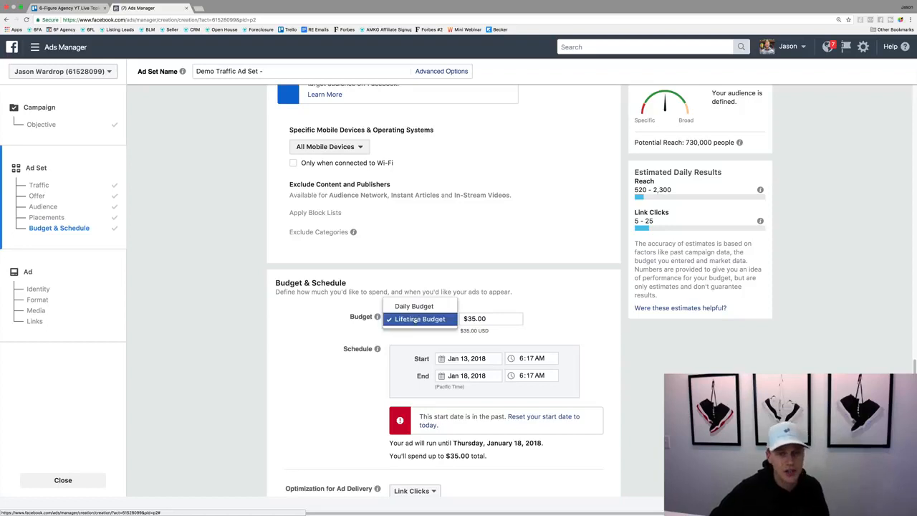
pyautogui.click(415, 308)
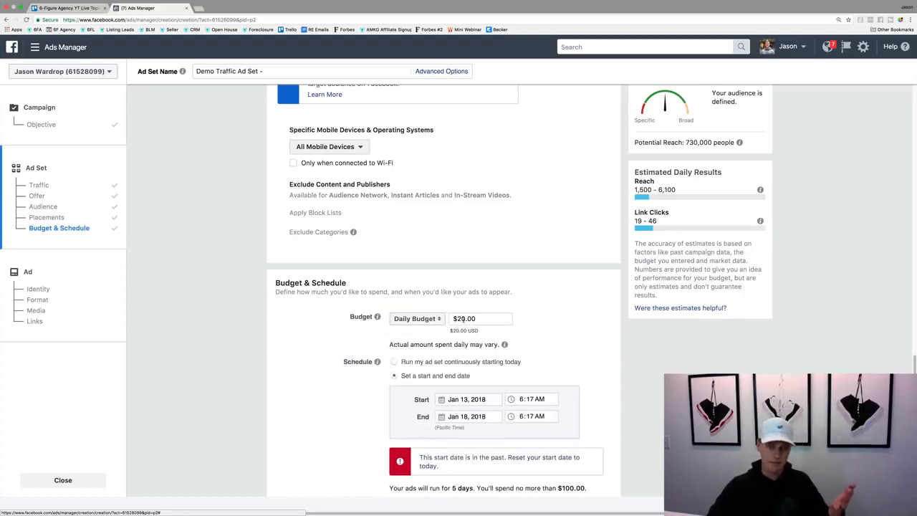
# Check the audience's potential reach and set the daily budget to $10.00.
pyautogui.click(462, 318)
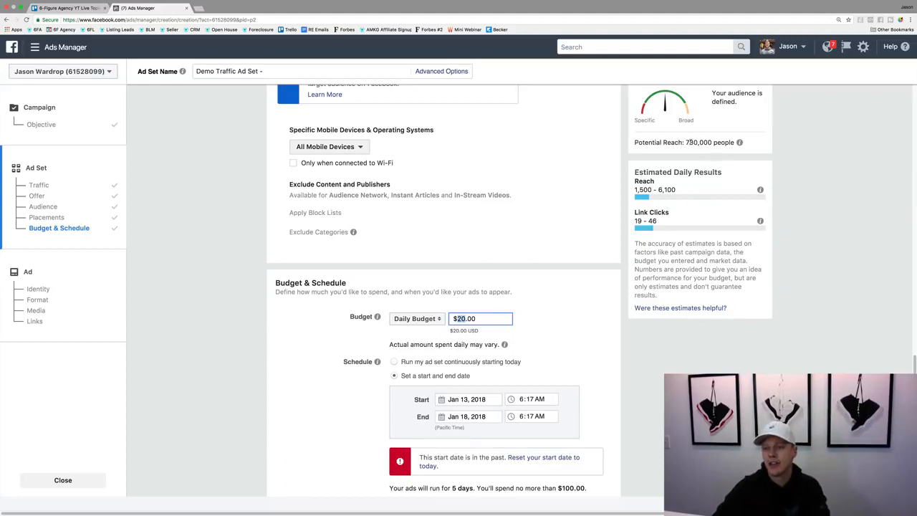
pyautogui.moveTo(686, 142); pyautogui.dragTo(698, 141)
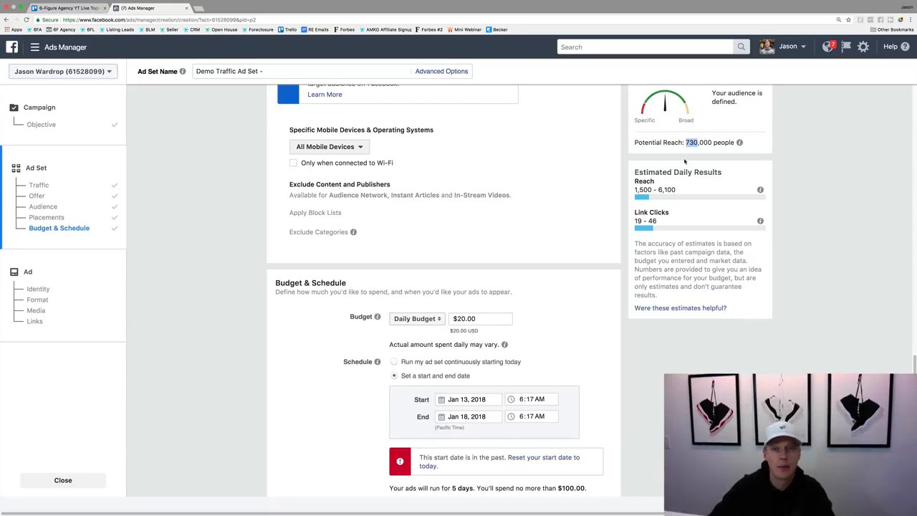
pyautogui.click(466, 317)
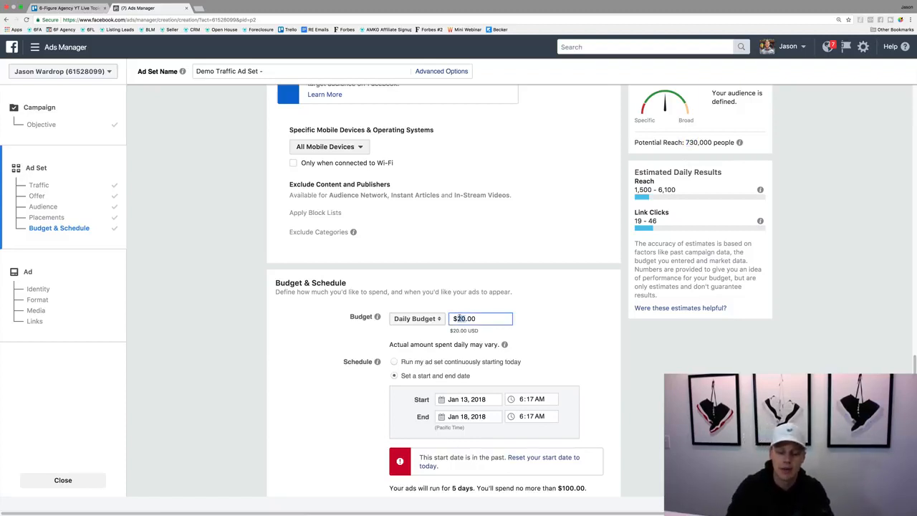
pyautogui.press('BackSpace')
pyautogui.write('1')
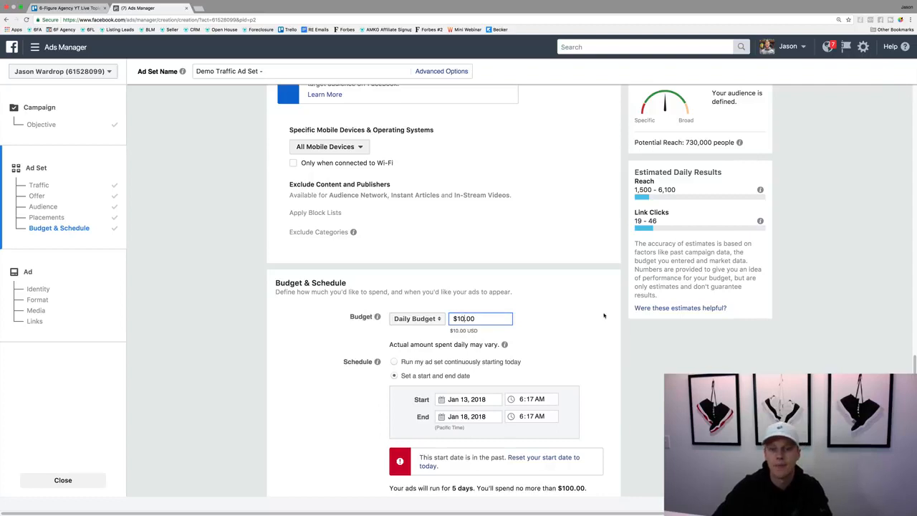
pyautogui.click(604, 315)
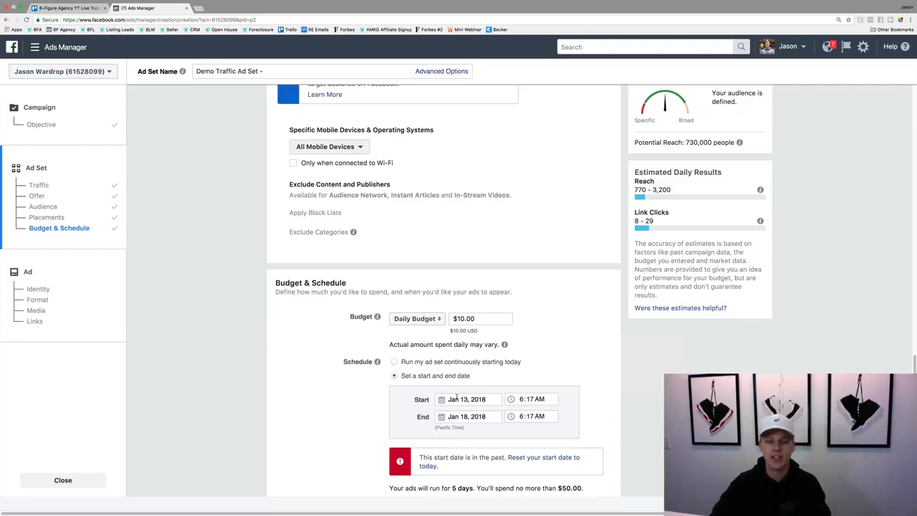
# Set the ad set's schedule to start on Jan 15, 2018 at 8:00 AM.
pyautogui.click(459, 399)
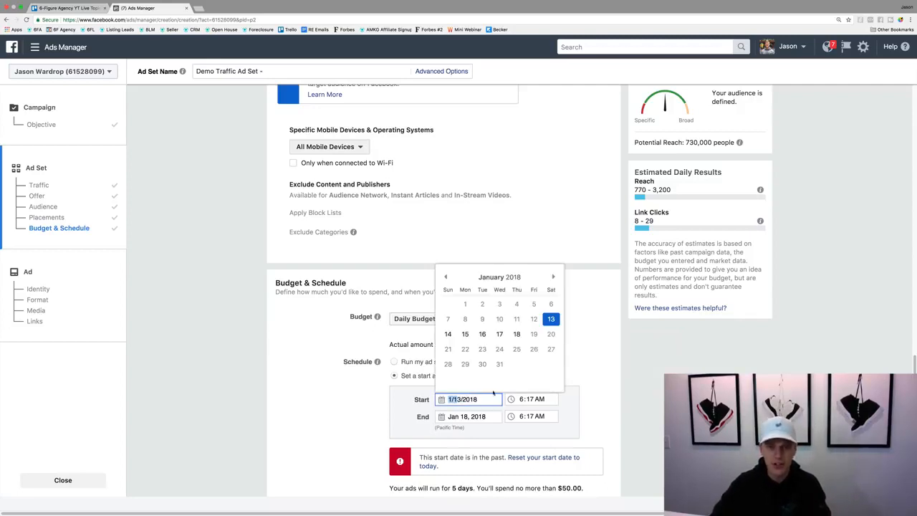
pyautogui.click(465, 334)
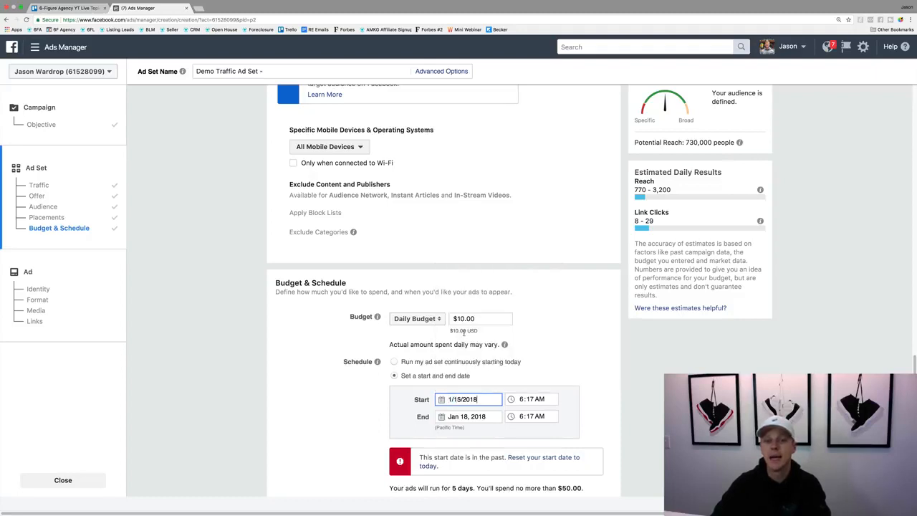
pyautogui.click(517, 398)
pyautogui.write('8:')
pyautogui.write('00')
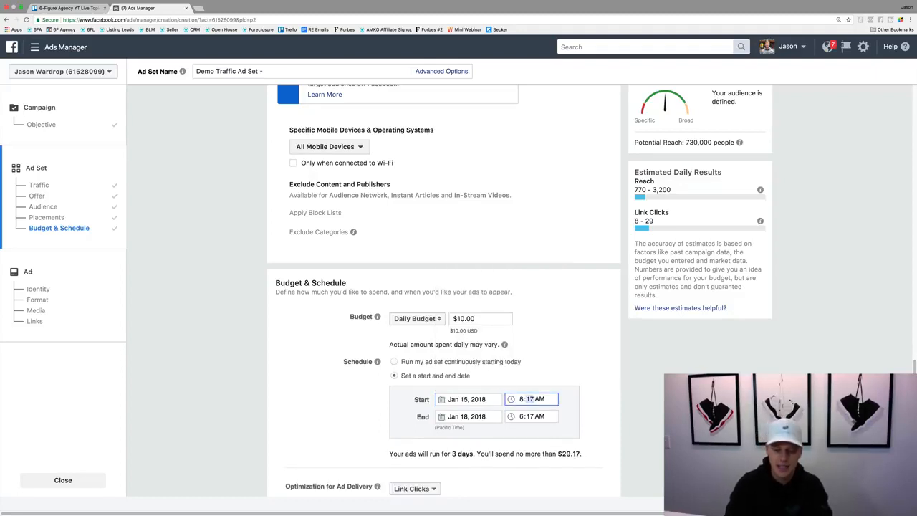
# Try the continuous schedule option for the ad set and return to a set start and end date.
pyautogui.click(604, 390)
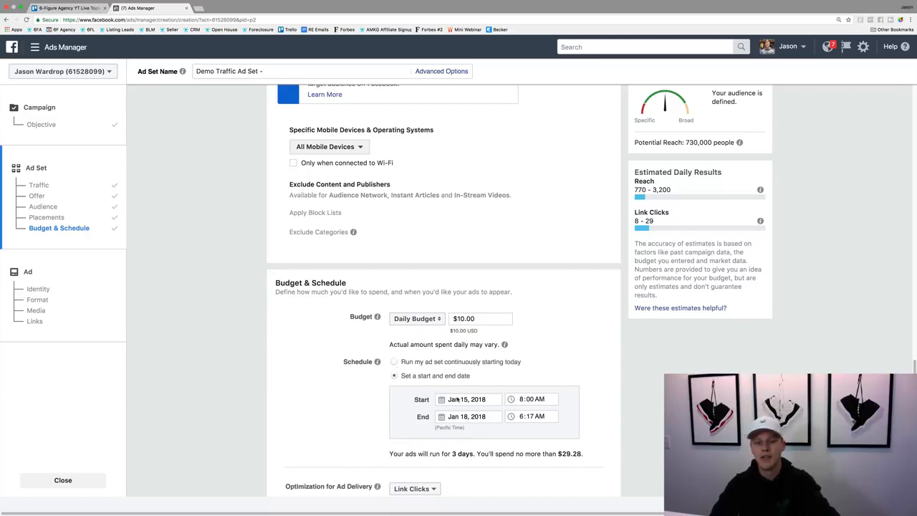
pyautogui.click(394, 361)
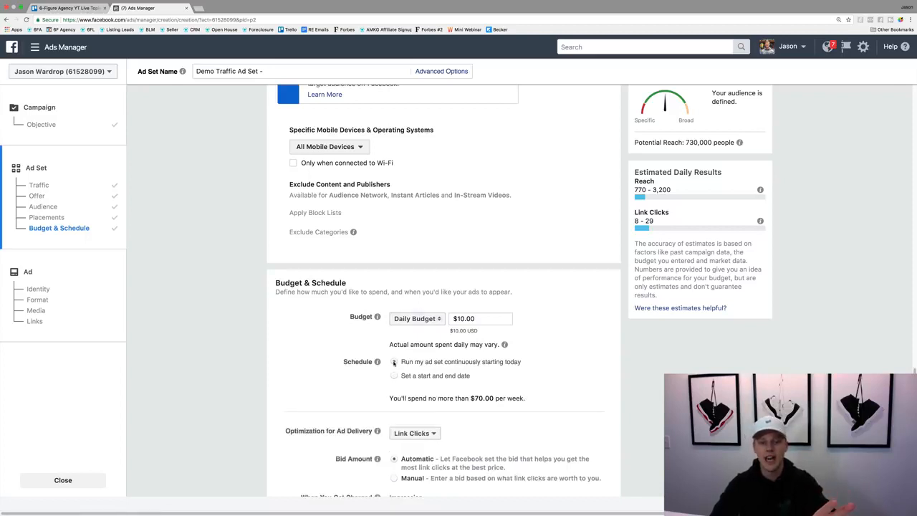
pyautogui.click(394, 376)
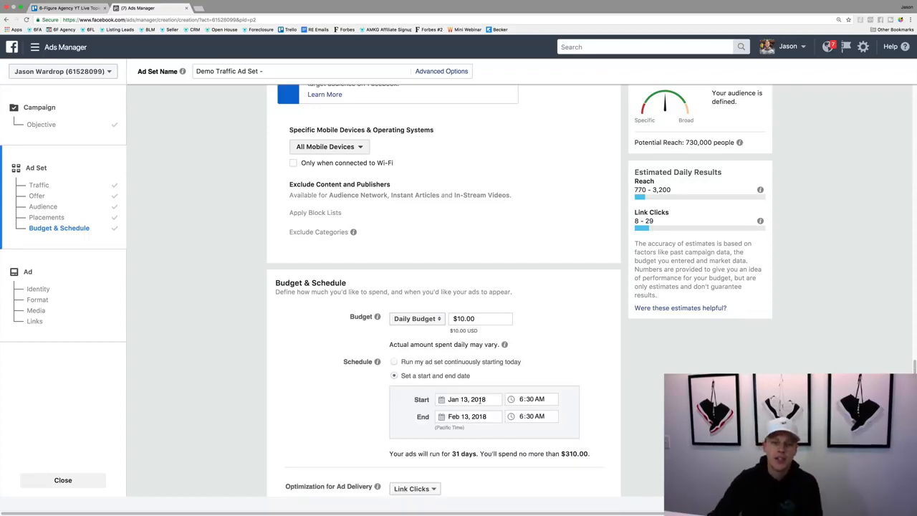
# Set the ad set's start to Jan 15, 2018 at 8:00 AM.
pyautogui.click(469, 399)
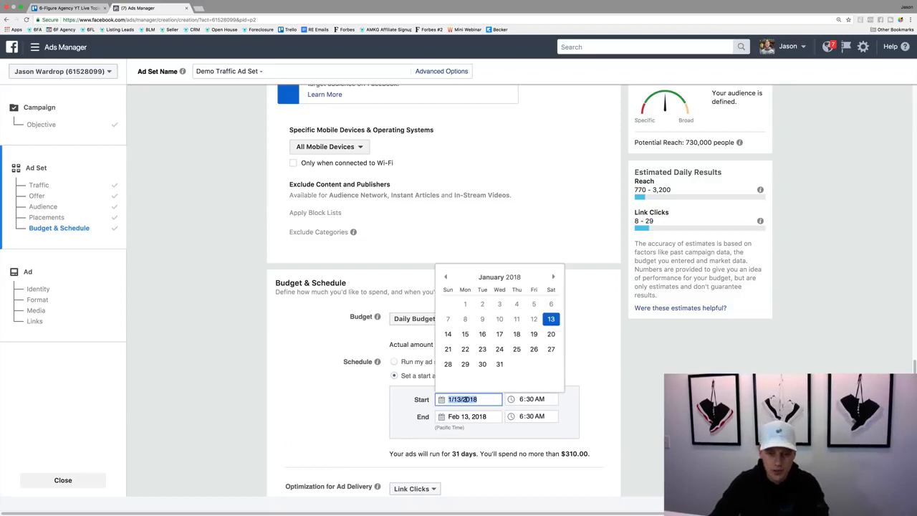
pyautogui.click(465, 337)
pyautogui.click(521, 400)
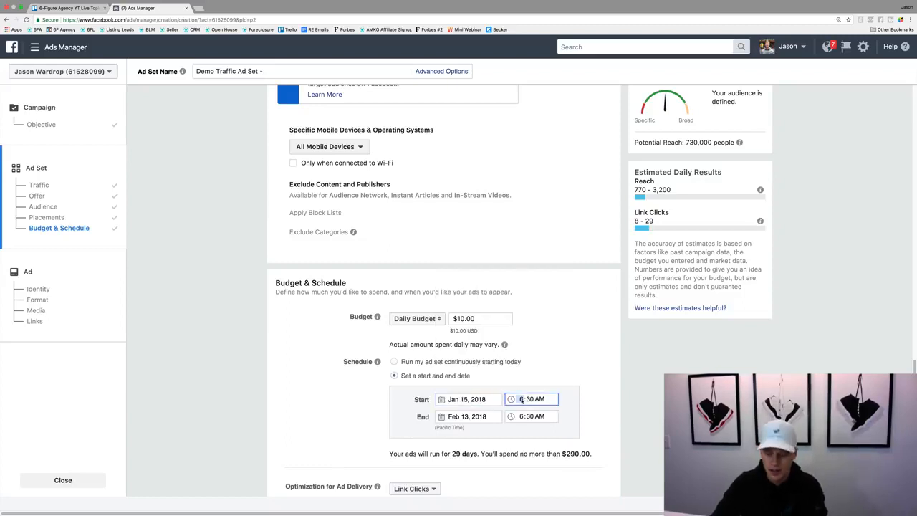
pyautogui.write('800')
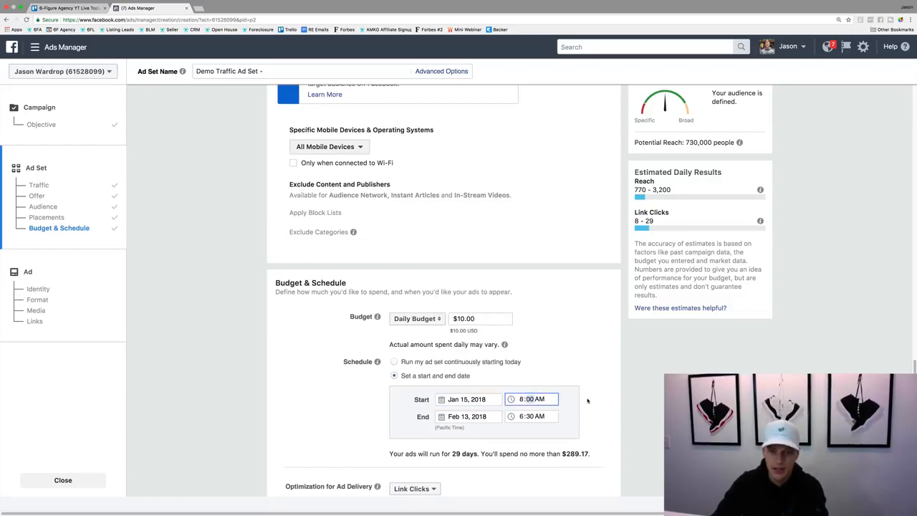
pyautogui.click(587, 400)
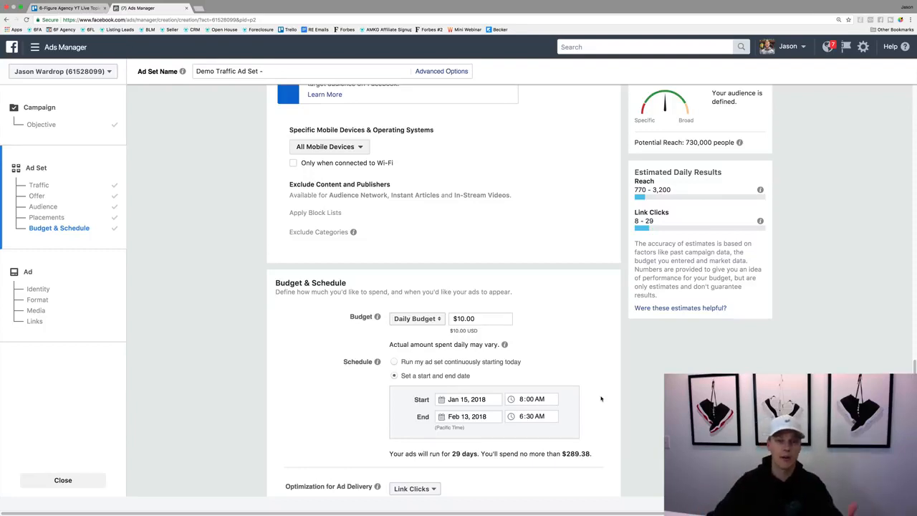
# Review the ad set's delivery optimization and bidding options, keep them as they are, and continue to the ad setup.
pyautogui.scroll(-3, 573, 365)
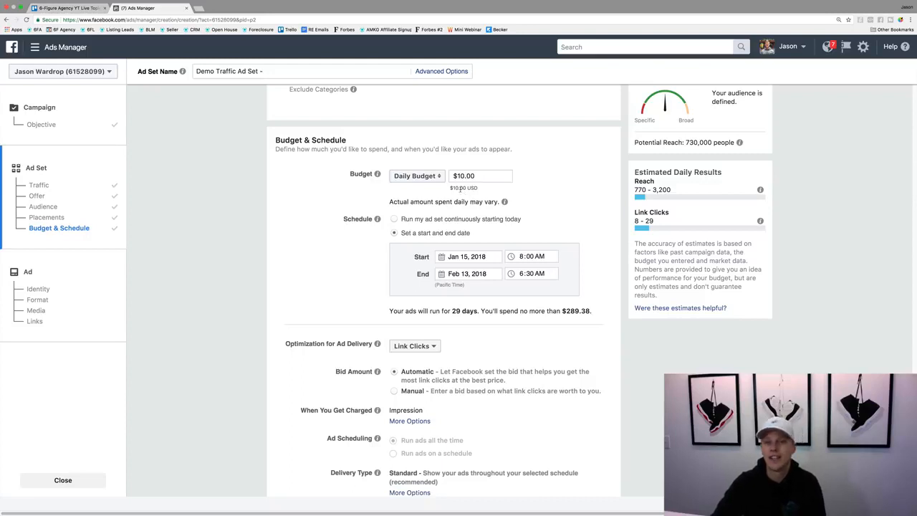
pyautogui.scroll(-2, 393, 219)
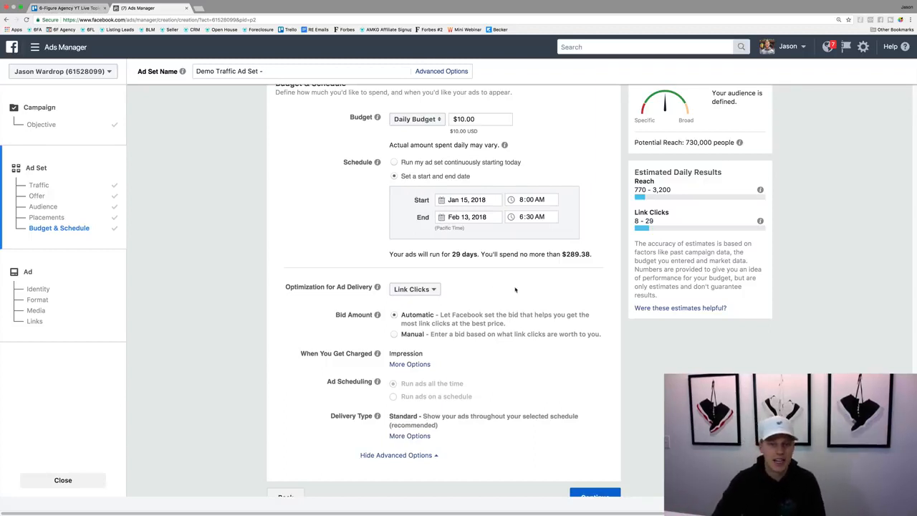
pyautogui.scroll(-1, 519, 294)
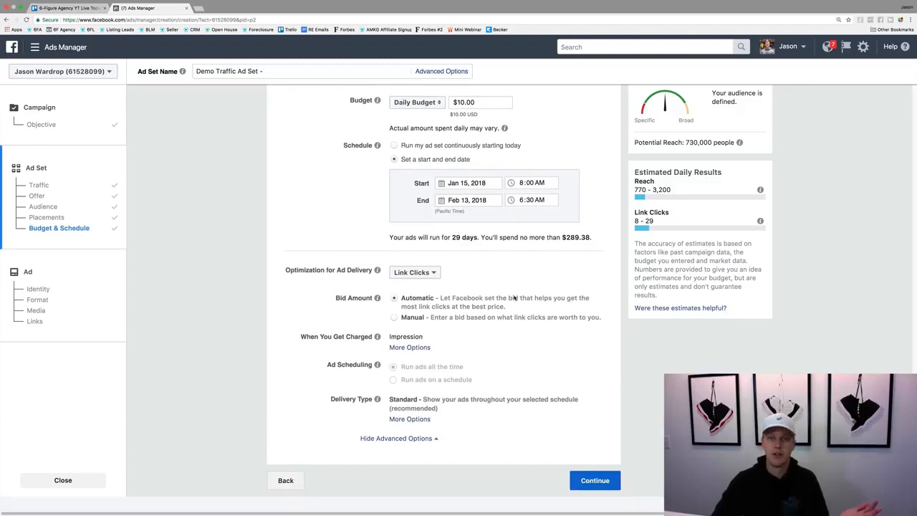
pyautogui.click(596, 481)
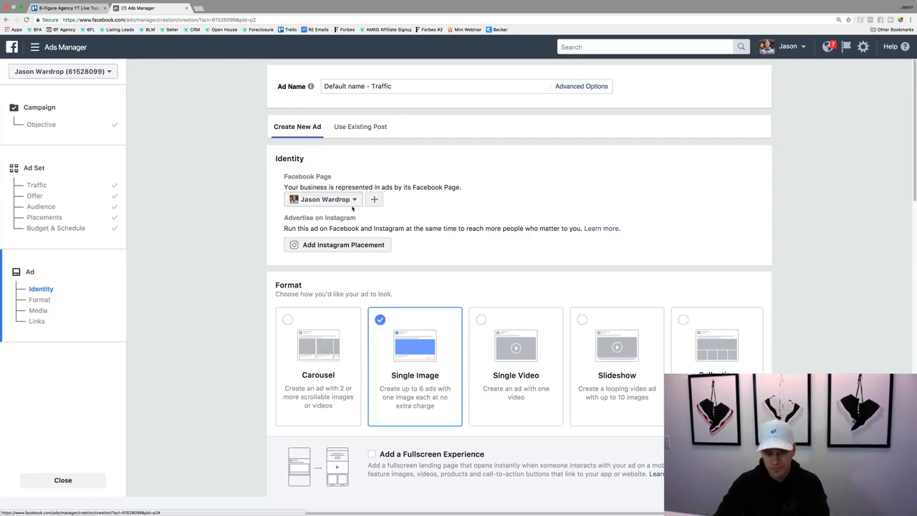
# Review the ad's identity settings and the existing Page posts available for promotion, and return to creating a new ad.
pyautogui.moveTo(281, 220); pyautogui.dragTo(358, 223)
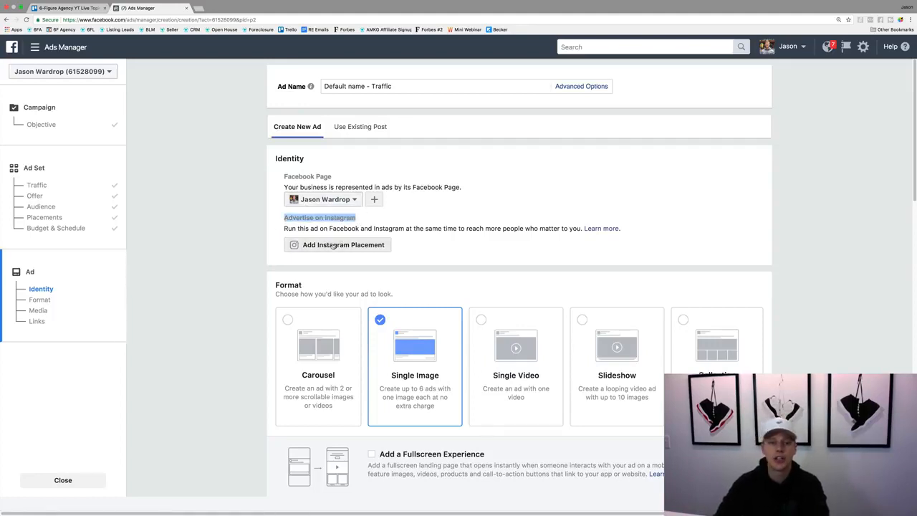
pyautogui.click(366, 128)
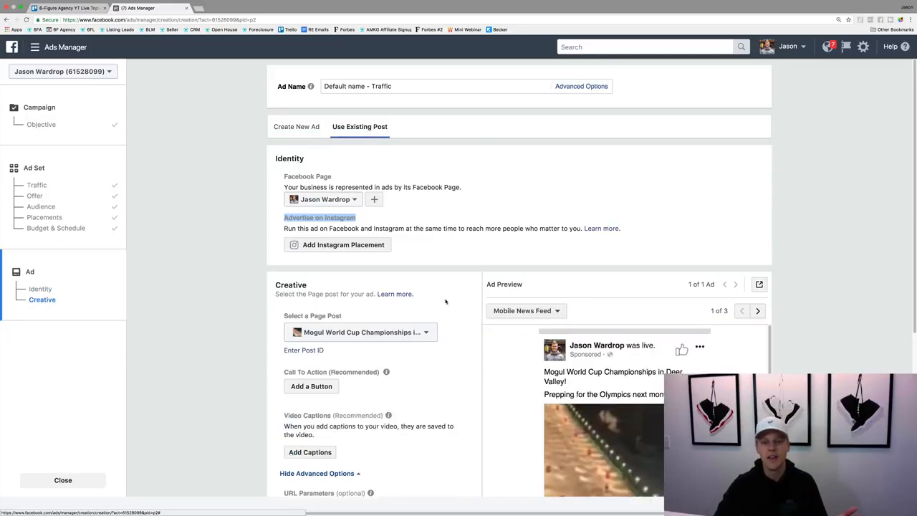
pyautogui.click(426, 332)
pyautogui.scroll(-10, 417, 263)
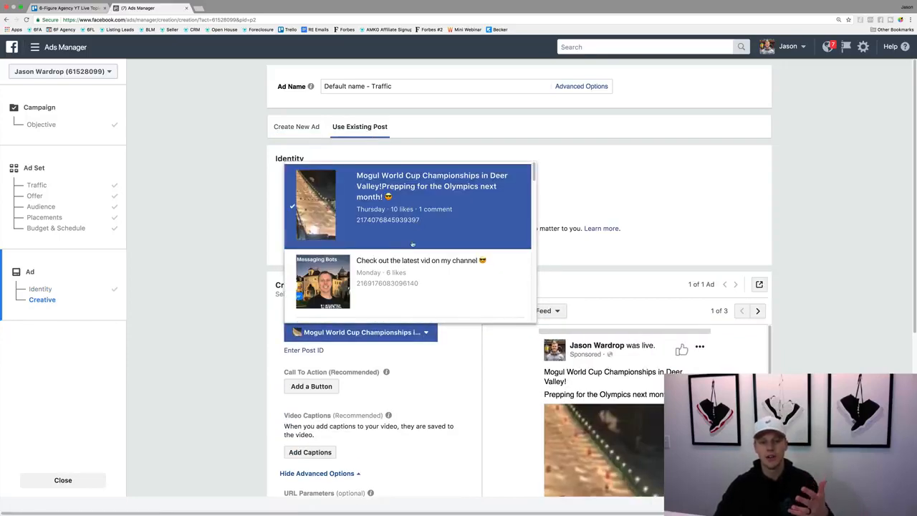
pyautogui.click(230, 267)
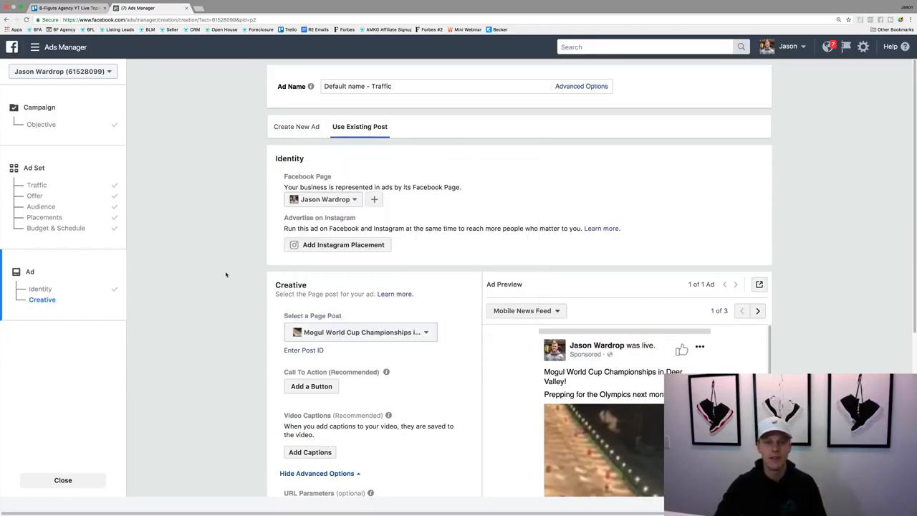
pyautogui.click(296, 129)
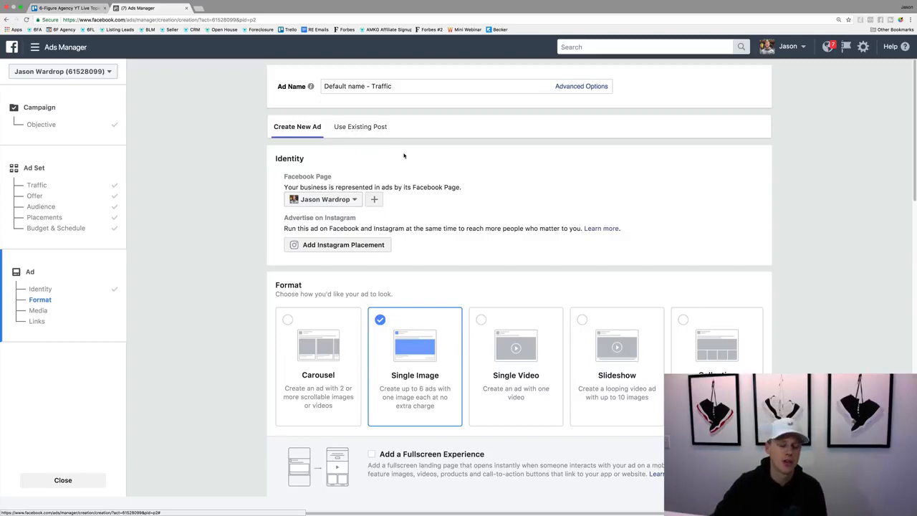
# Try the Carousel ad format and examine its link settings, cards 1 to 3 and ad preview.
pyautogui.scroll(-3, 434, 163)
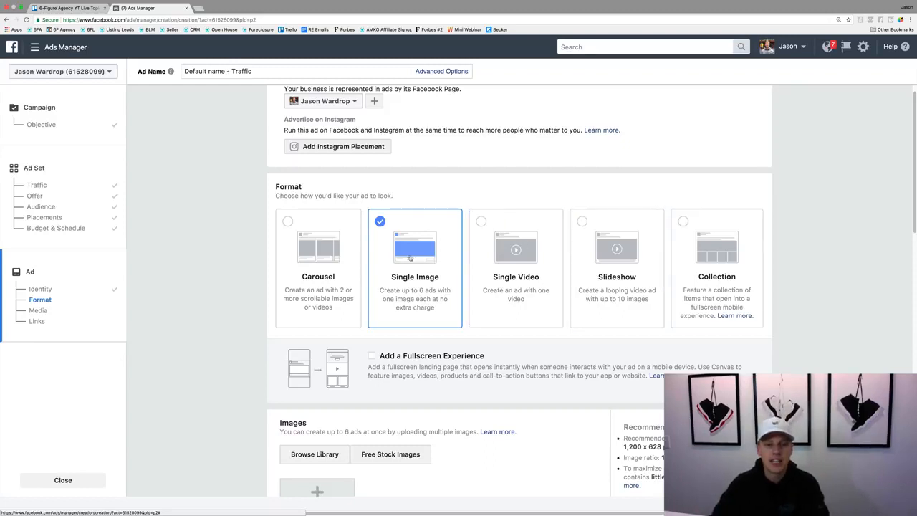
pyautogui.click(318, 253)
pyautogui.scroll(-5, 268, 295)
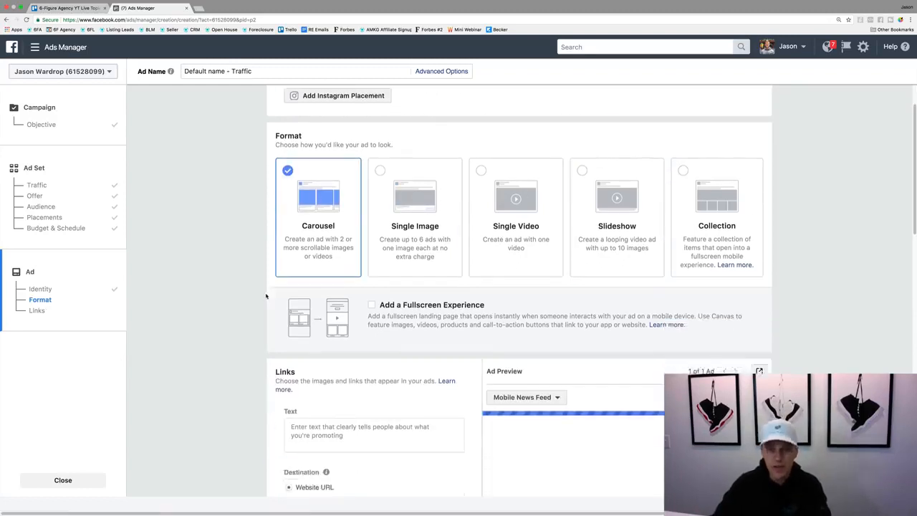
pyautogui.scroll(-1, 266, 296)
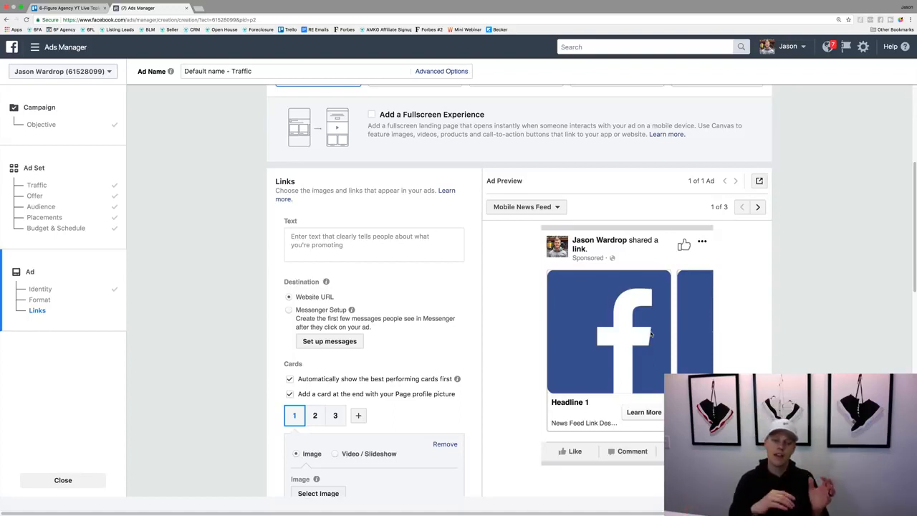
pyautogui.scroll(-2, 651, 334)
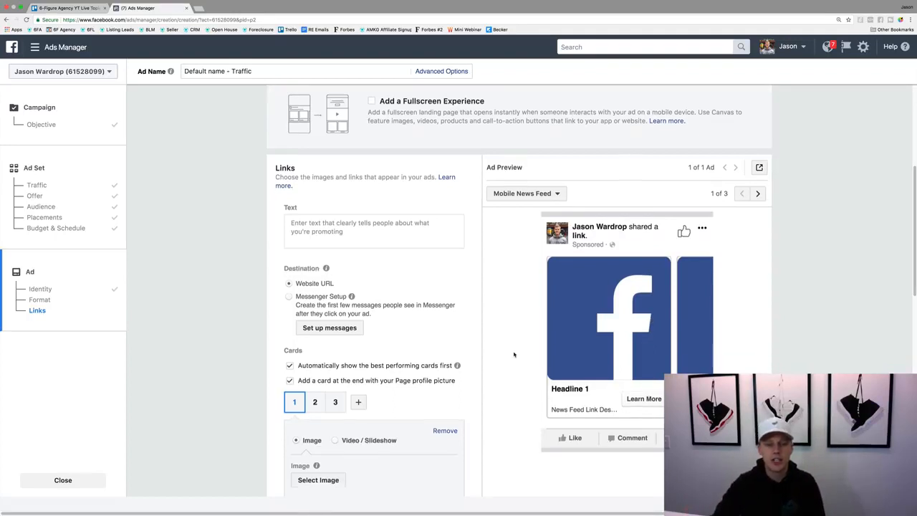
pyautogui.click(313, 374)
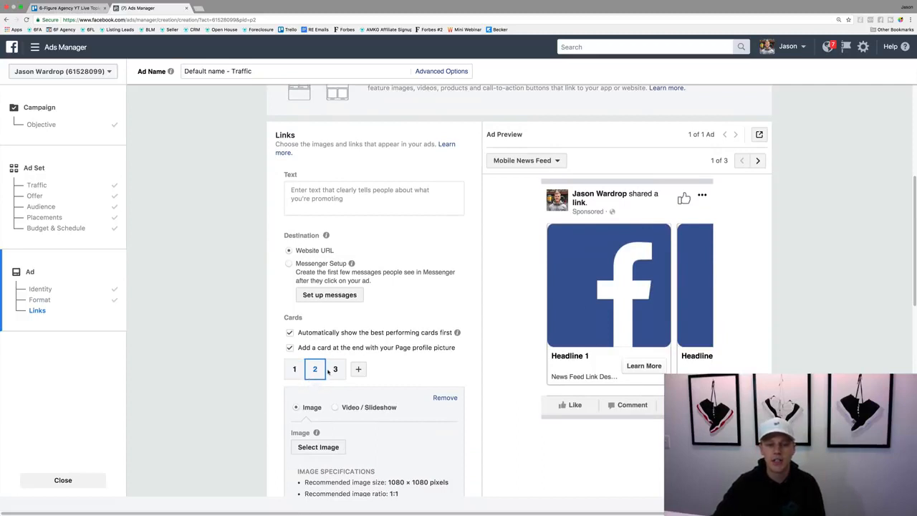
pyautogui.click(332, 372)
pyautogui.click(294, 371)
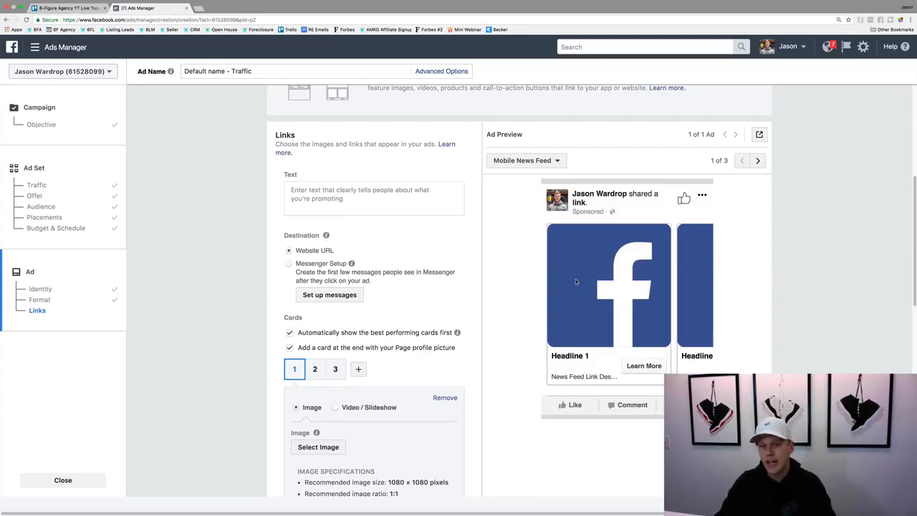
pyautogui.scroll(1, 604, 259)
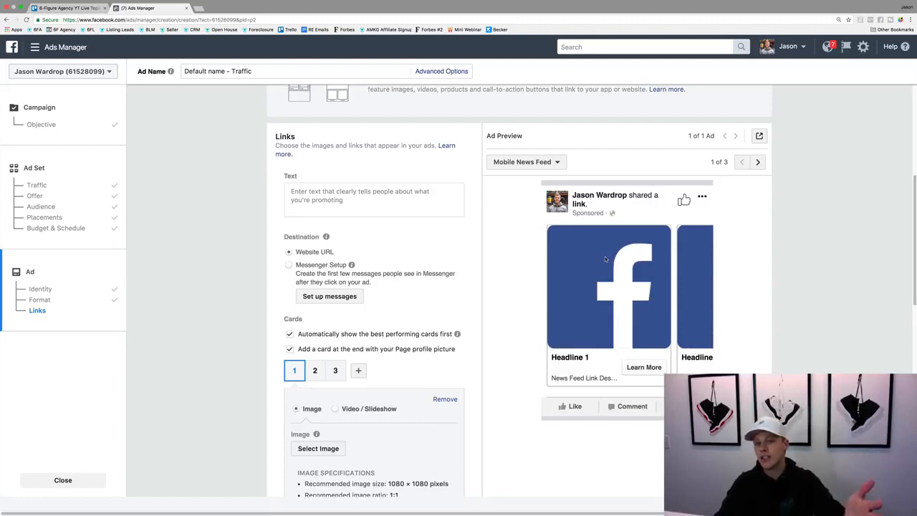
pyautogui.scroll(1, 605, 258)
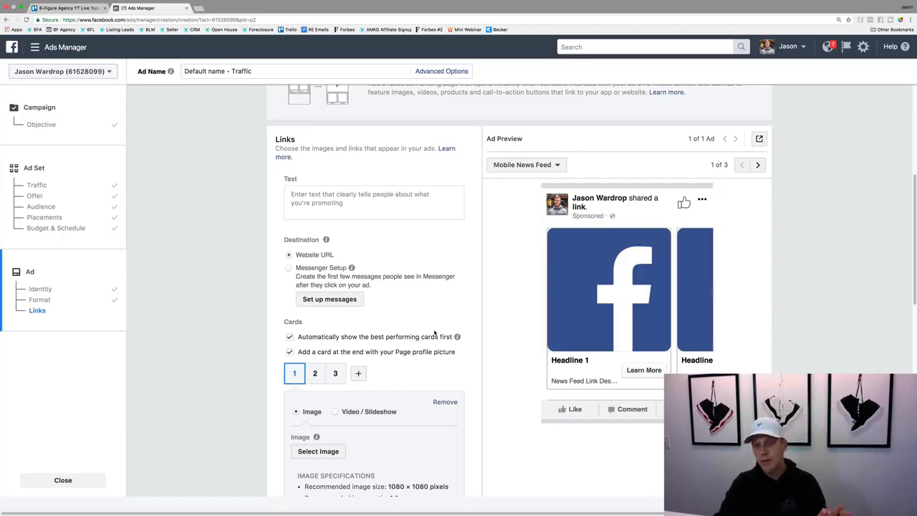
pyautogui.scroll(3, 470, 313)
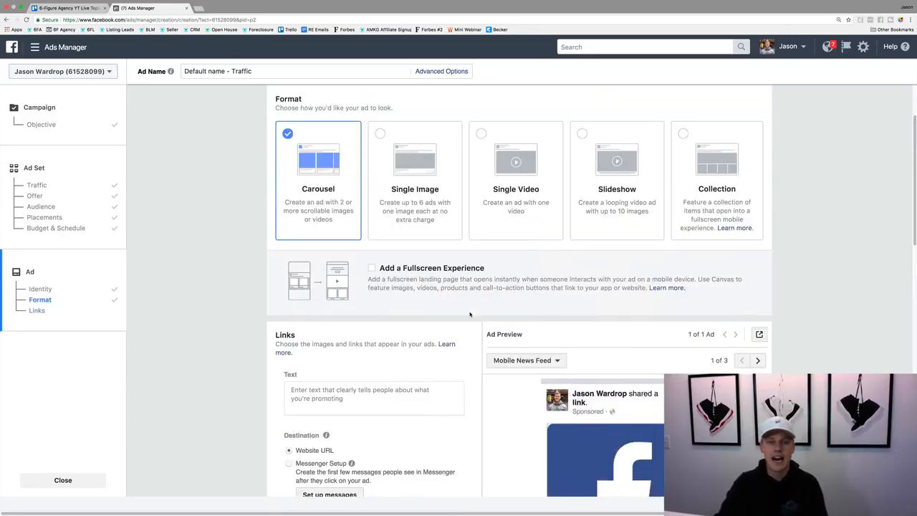
# Try the Single Image format and review its image upload options and link fields.
pyautogui.click(426, 172)
pyautogui.scroll(-5, 449, 289)
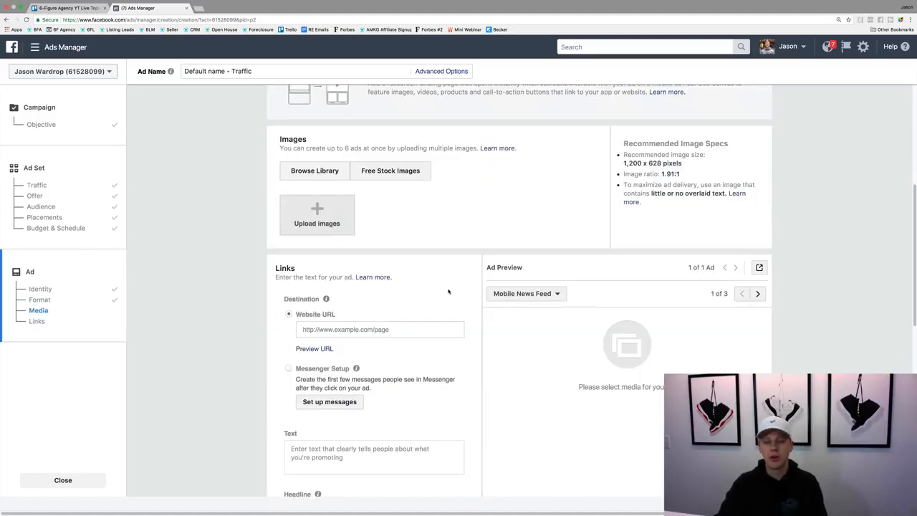
pyautogui.scroll(3, 448, 293)
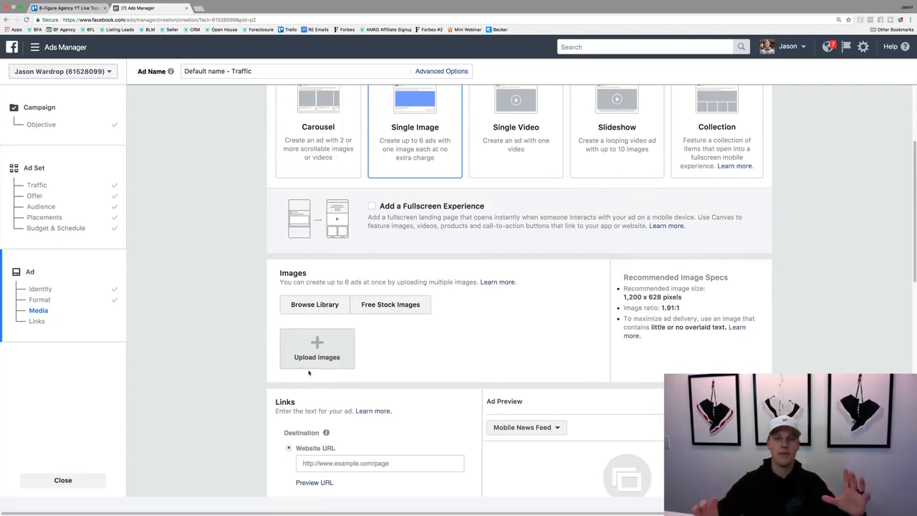
# Try the Single Video and Slideshow formats and review the media options and specifications of each.
pyautogui.click(506, 136)
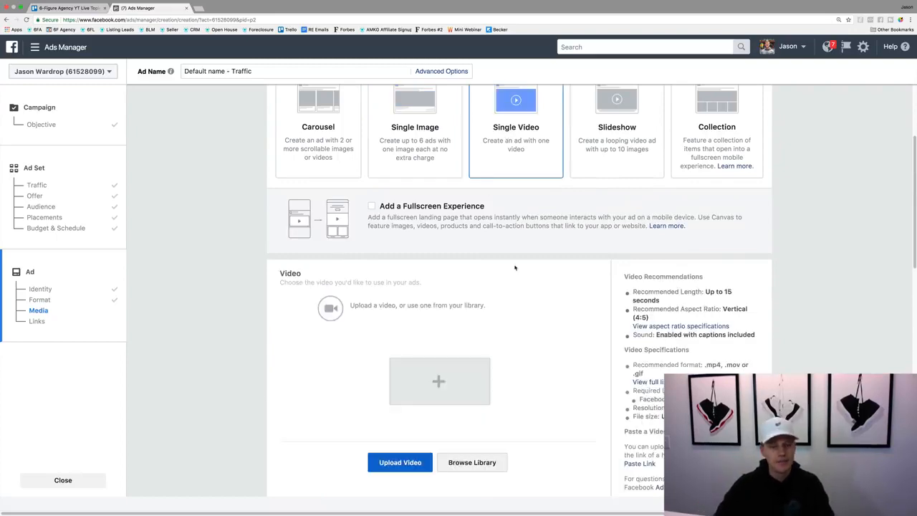
pyautogui.scroll(-3, 546, 276)
pyautogui.scroll(4, 544, 219)
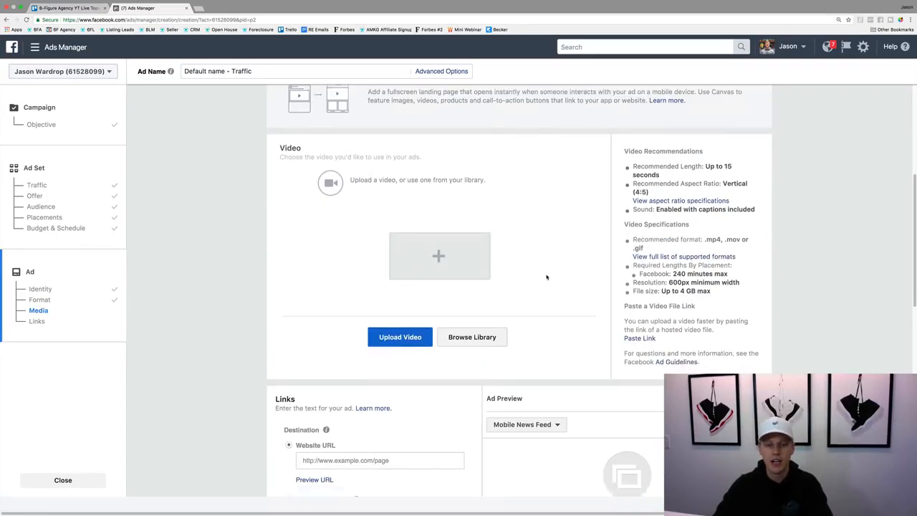
pyautogui.click(629, 159)
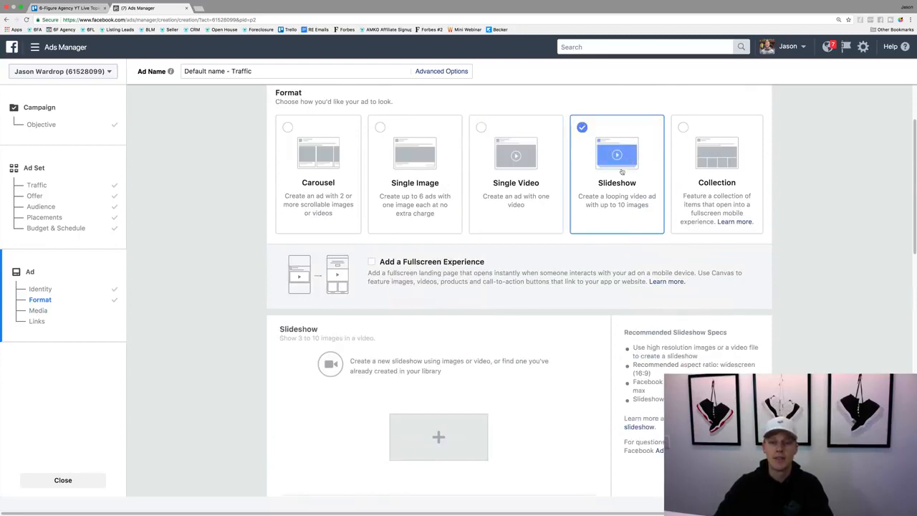
pyautogui.scroll(-5, 561, 246)
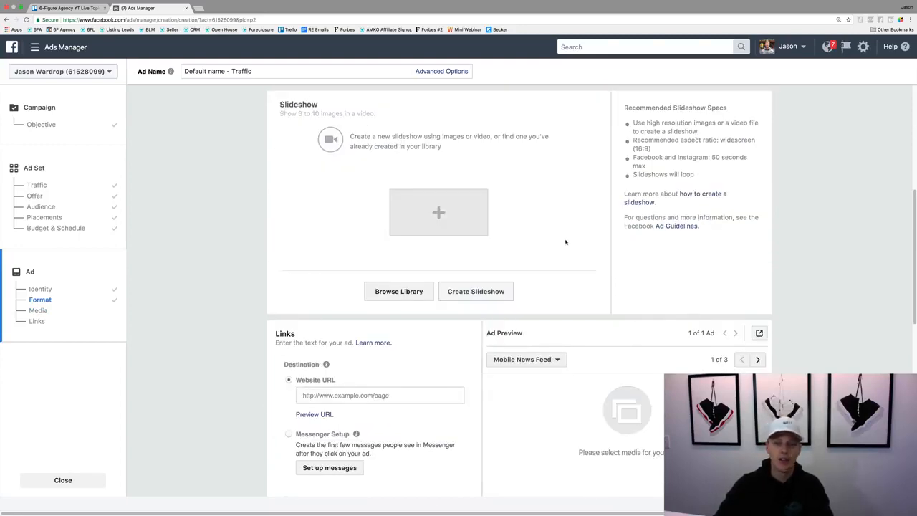
pyautogui.scroll(4, 565, 243)
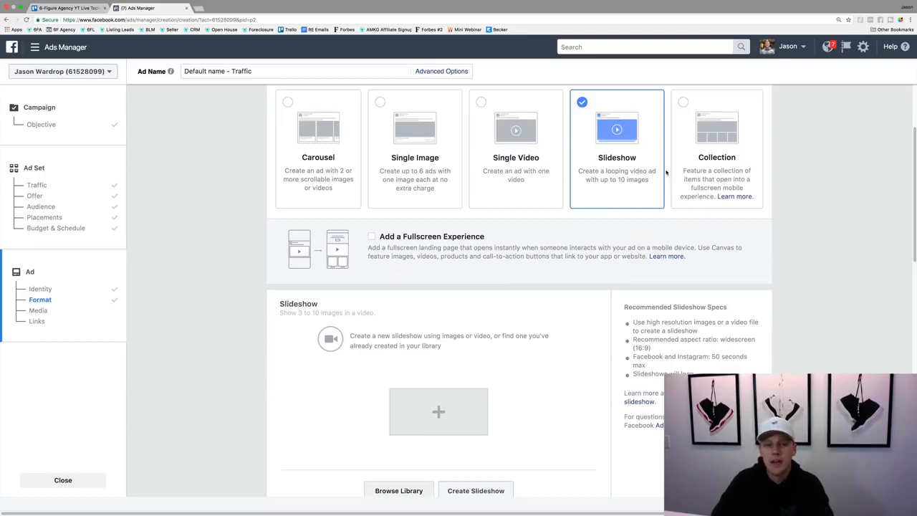
# Switch the ad format to Single Image and upload the 668 × 668 portrait JPG from the Desktop as the ad image.
pyautogui.click(433, 137)
pyautogui.click(506, 148)
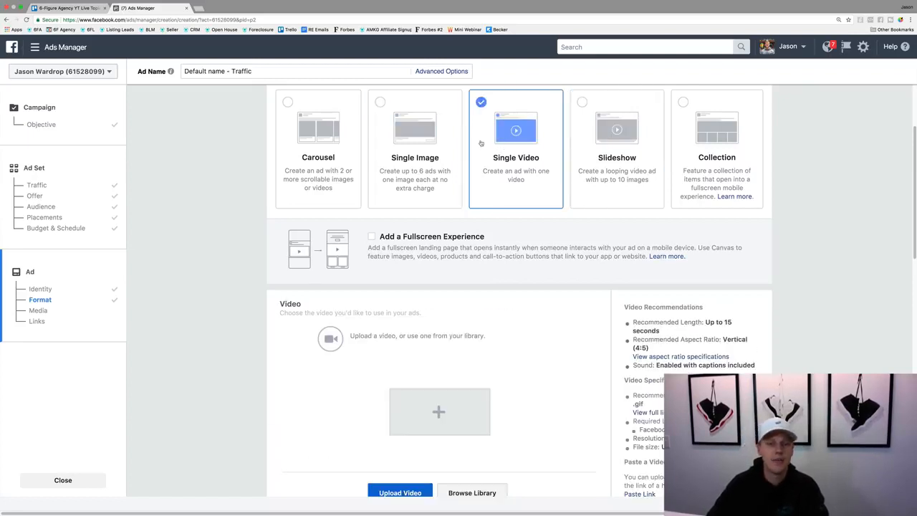
pyautogui.click(445, 140)
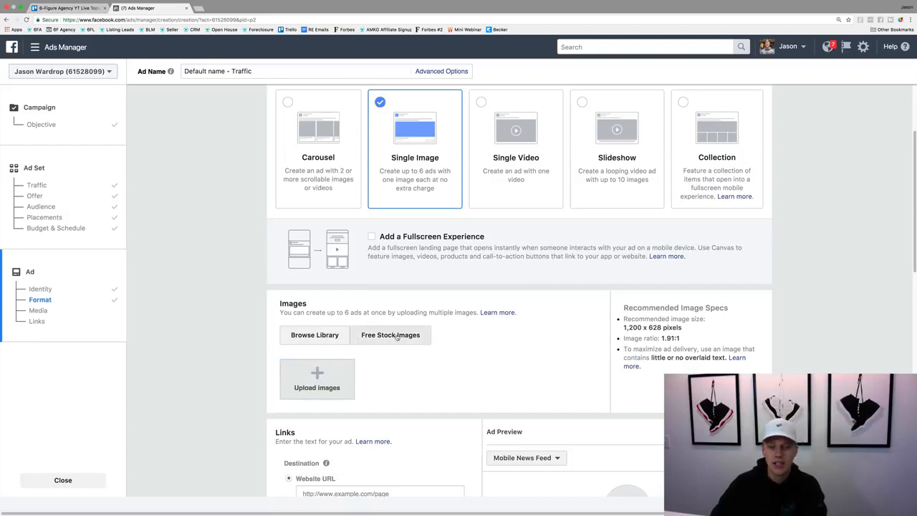
pyautogui.click(319, 374)
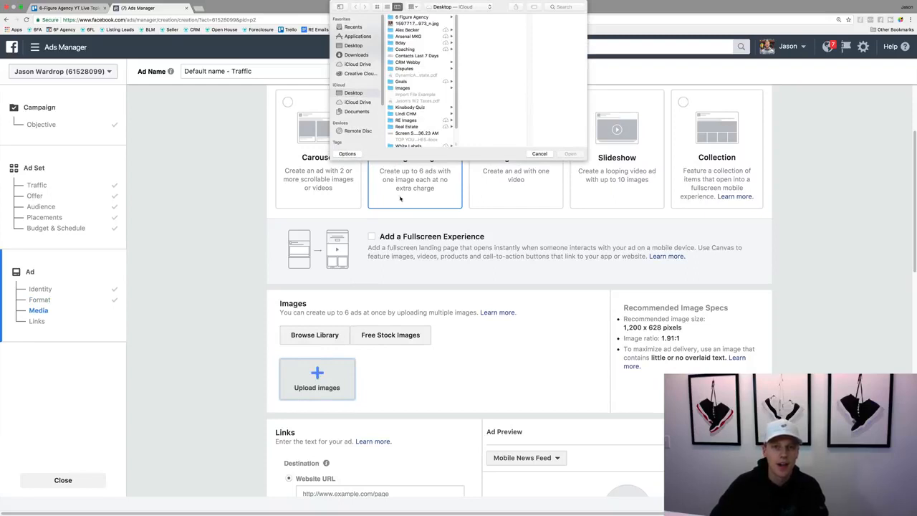
pyautogui.click(419, 22)
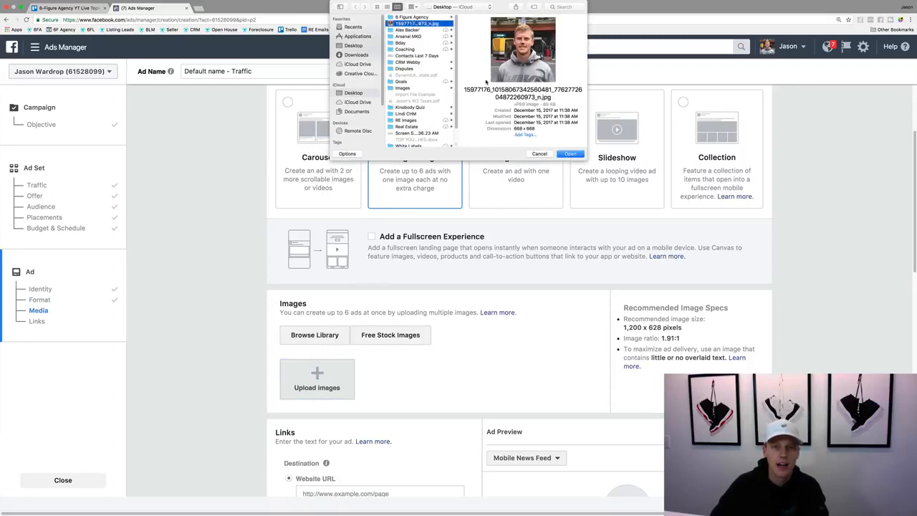
pyautogui.click(570, 153)
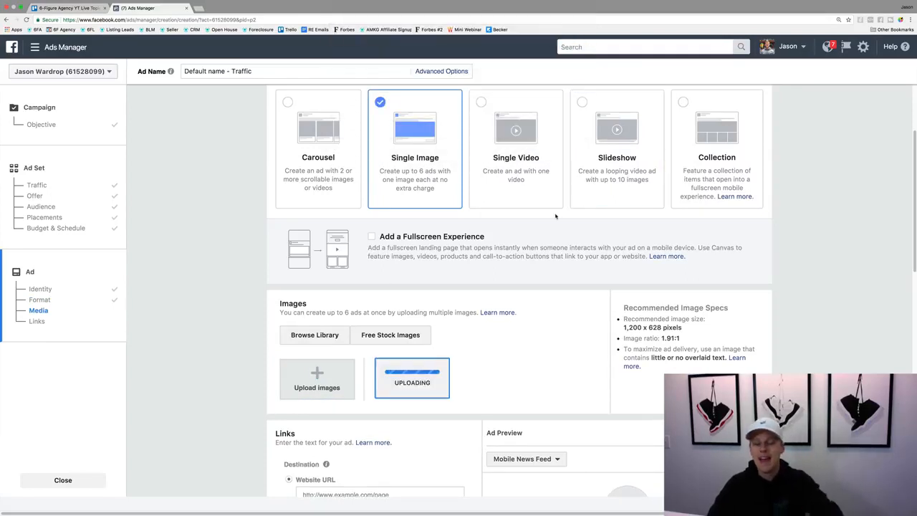
pyautogui.scroll(-5, 445, 326)
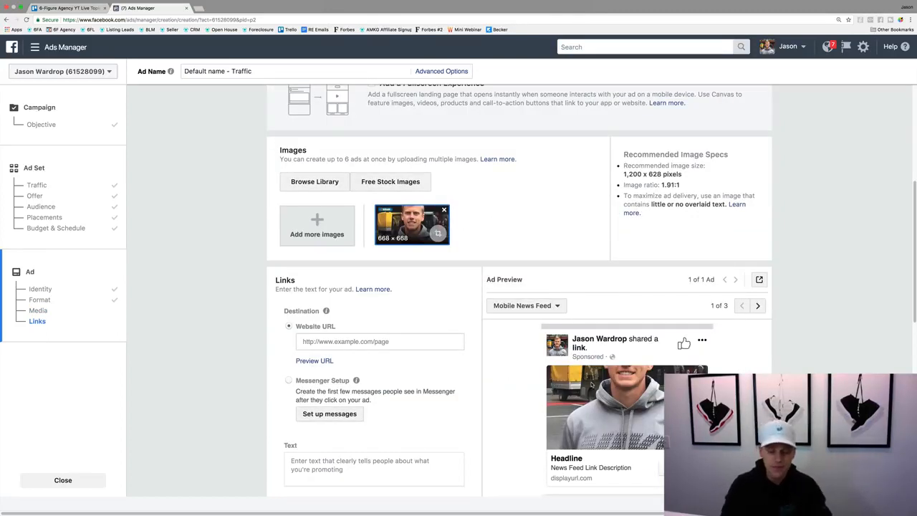
# Go to canva.com in a new tab and create a blank Facebook Ad design.
pyautogui.hotkey('ctrl', 't')
pyautogui.write('canva.com')
pyautogui.press('Return')
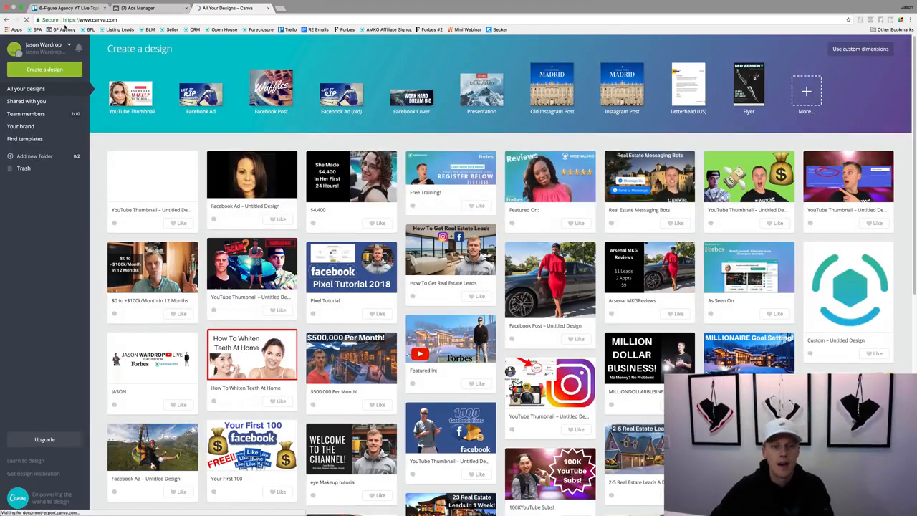
pyautogui.click(240, 185)
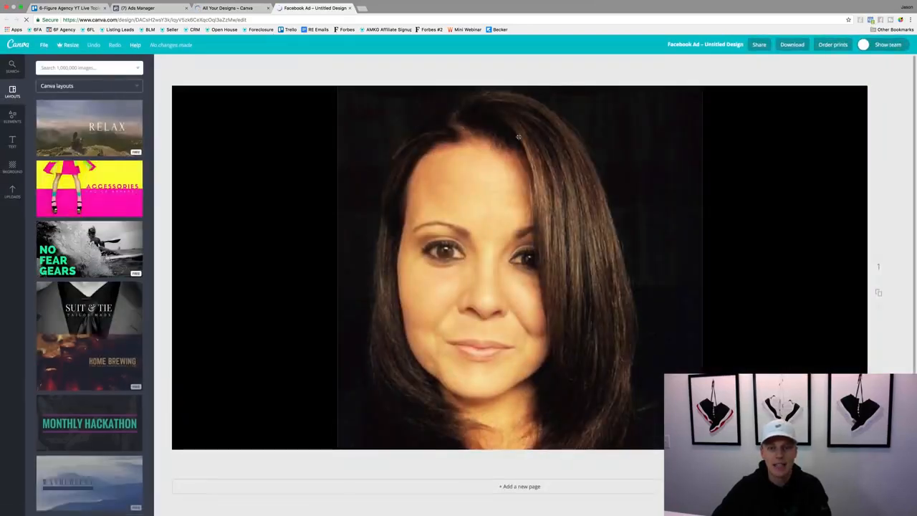
pyautogui.click(147, 9)
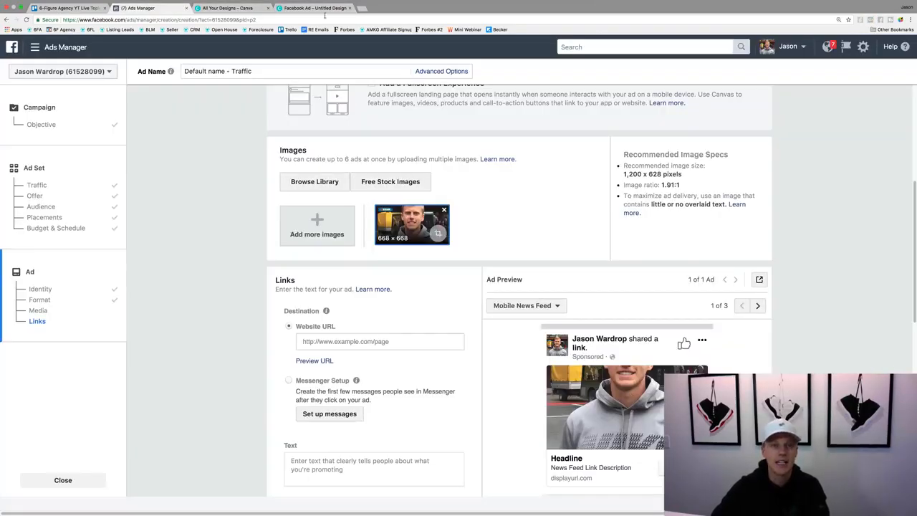
pyautogui.click(227, 8)
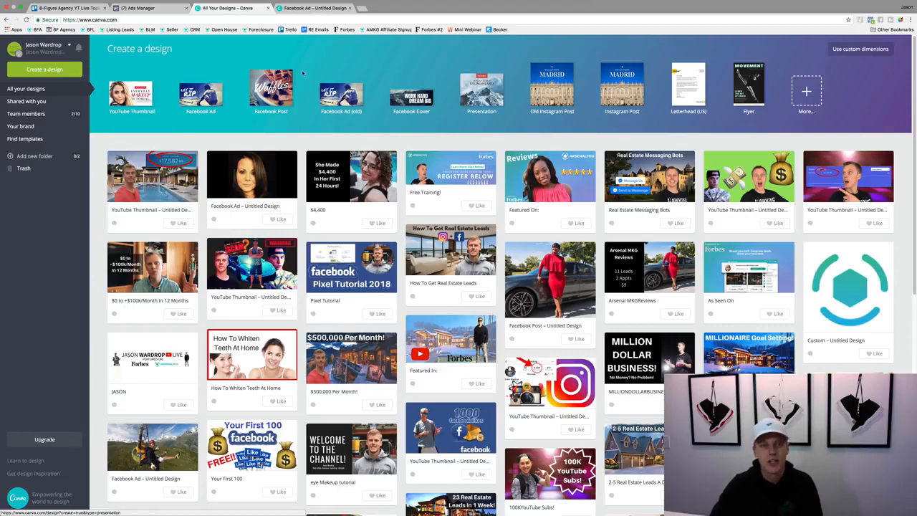
pyautogui.click(199, 92)
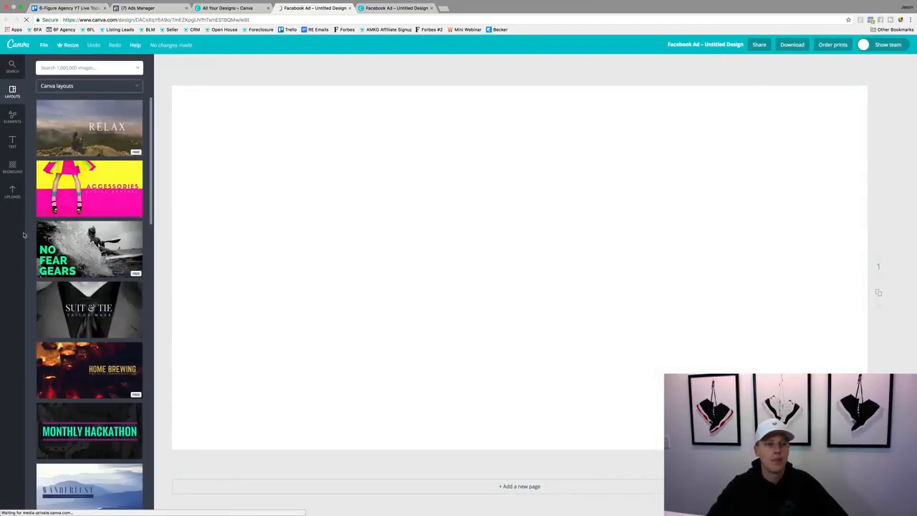
# Add the uploaded cut-out portrait in the gray hoodie to the design and move it down to the canvas's lower edge.
pyautogui.click(13, 189)
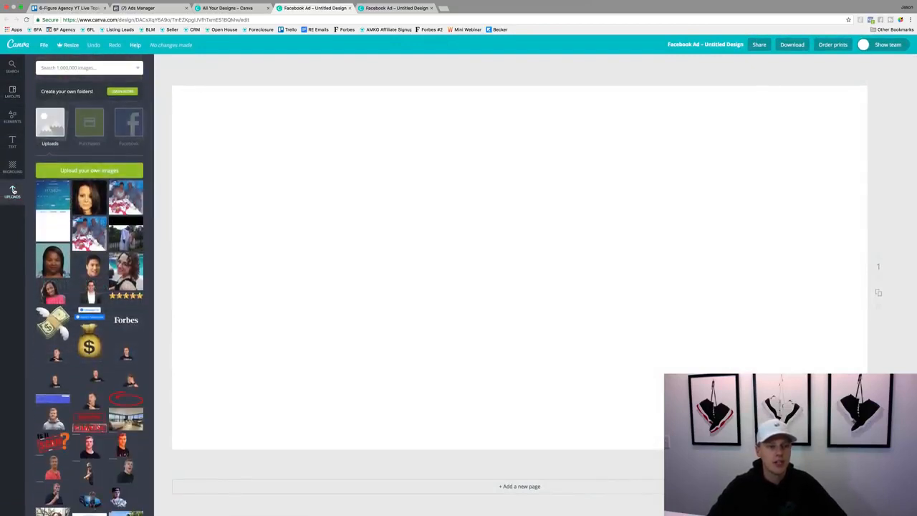
pyautogui.scroll(-5, 90, 294)
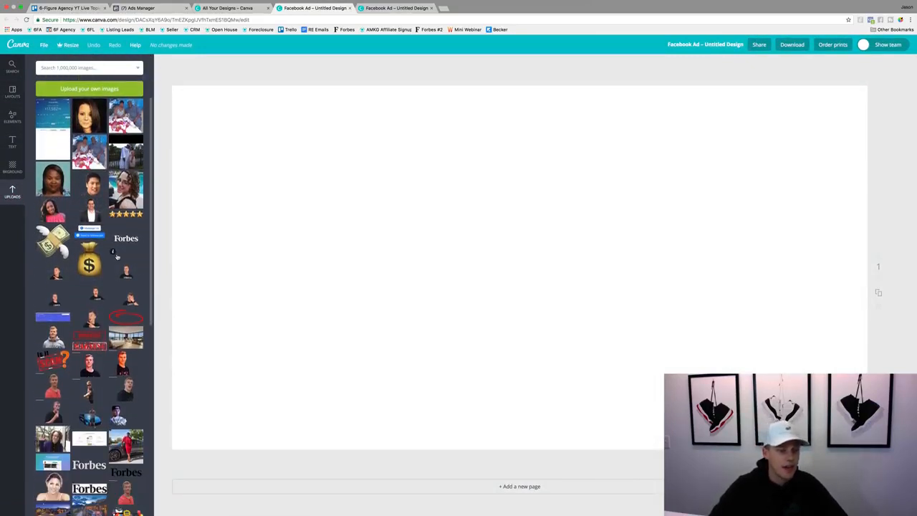
pyautogui.click(54, 249)
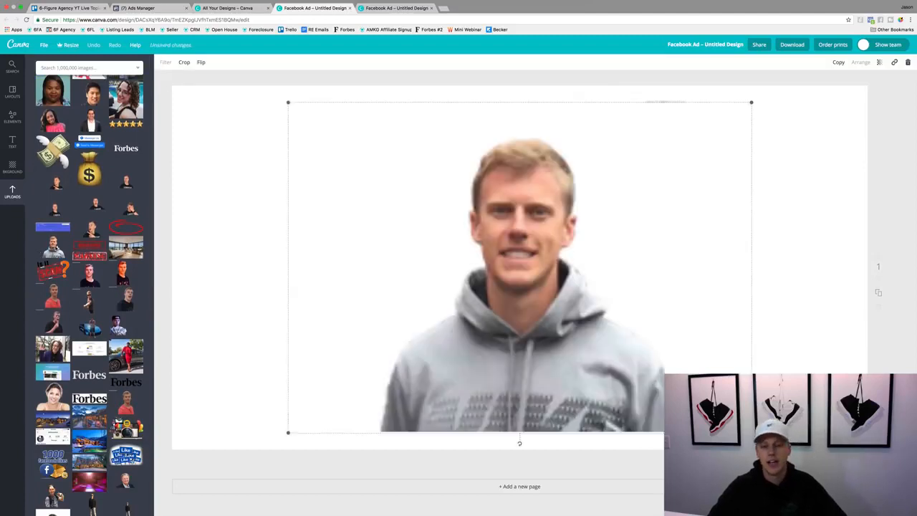
pyautogui.moveTo(492, 313); pyautogui.dragTo(492, 333)
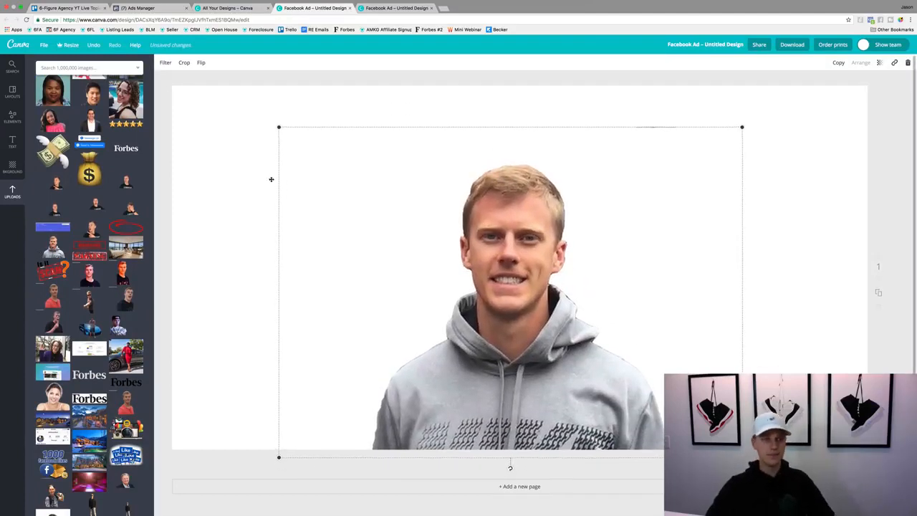
# Try two of the uploaded house photos on the canvas and delete each of them.
pyautogui.scroll(5, 129, 211)
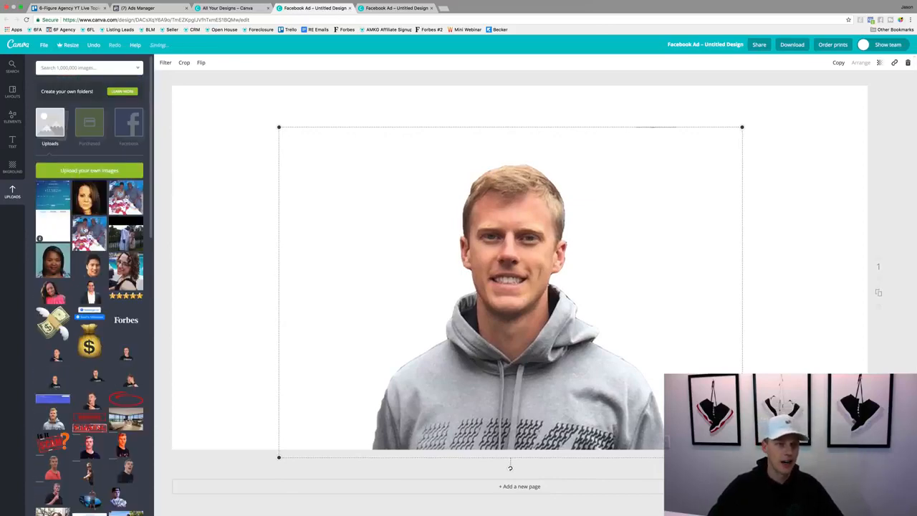
pyautogui.scroll(-5, 76, 247)
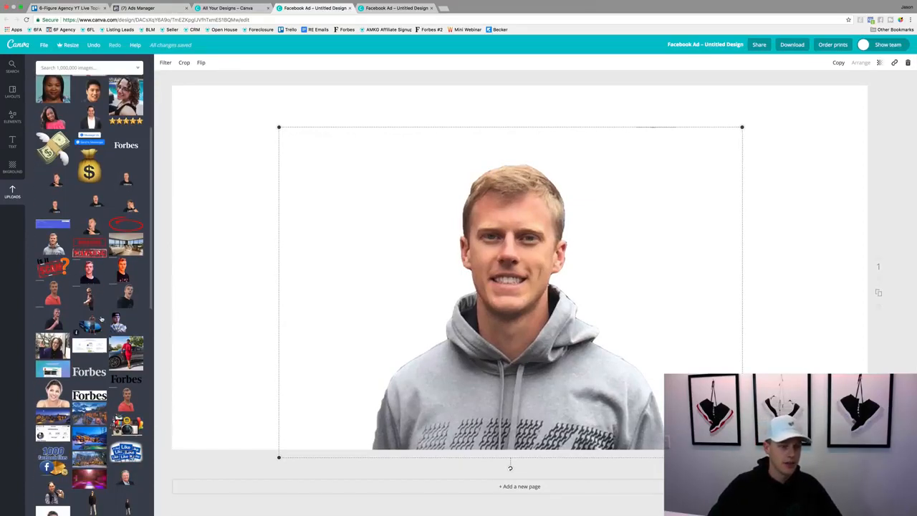
pyautogui.click(53, 417)
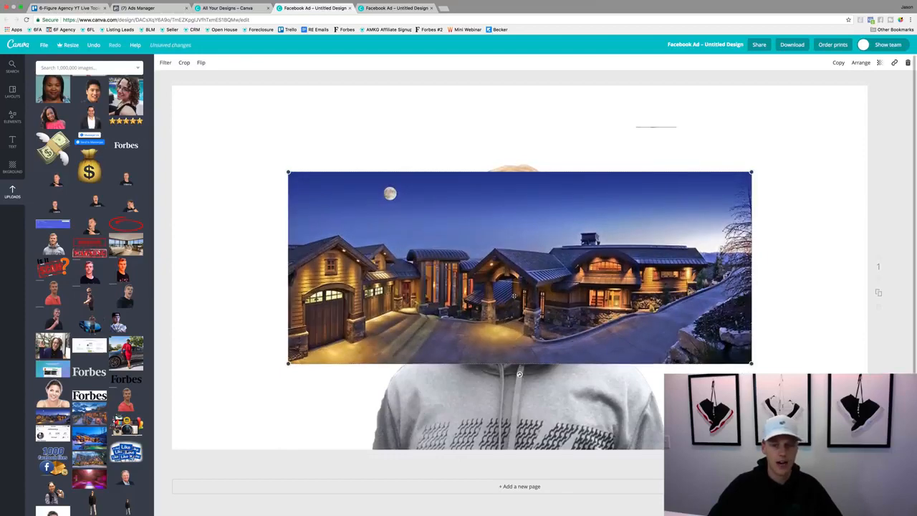
pyautogui.press('Delete')
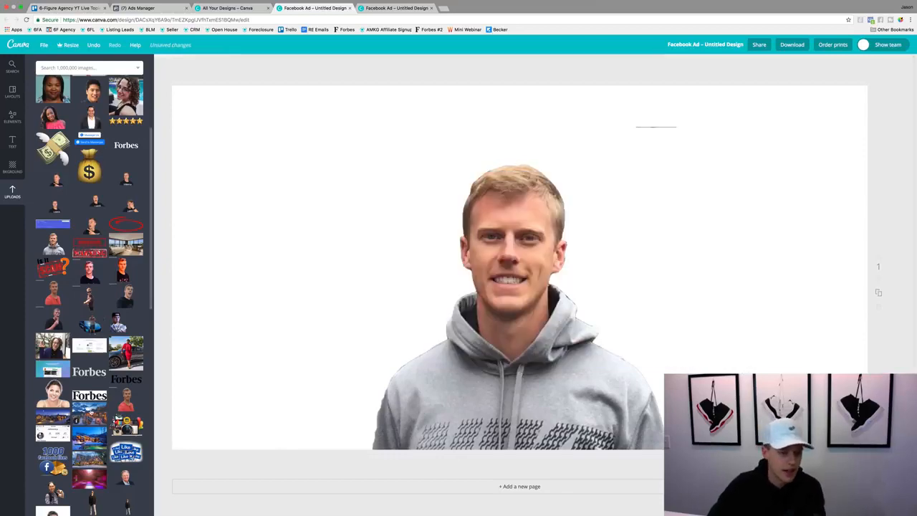
pyautogui.click(89, 414)
pyautogui.press('Delete')
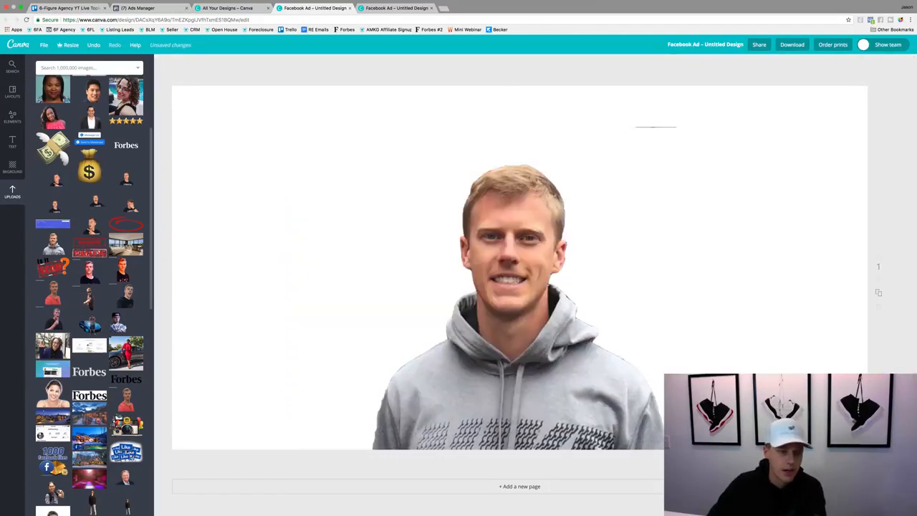
# Add the uploaded snowy mansion photo as a full-canvas background behind the portrait and fine-tune the position of both images.
pyautogui.click(88, 438)
pyautogui.moveTo(521, 301); pyautogui.dragTo(405, 273)
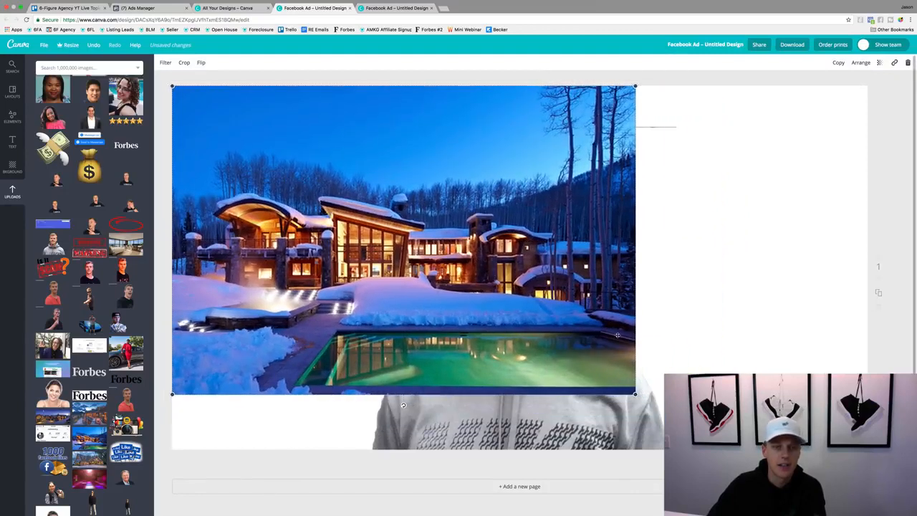
pyautogui.moveTo(635, 393); pyautogui.dragTo(868, 515)
pyautogui.press('super+bracketleft')
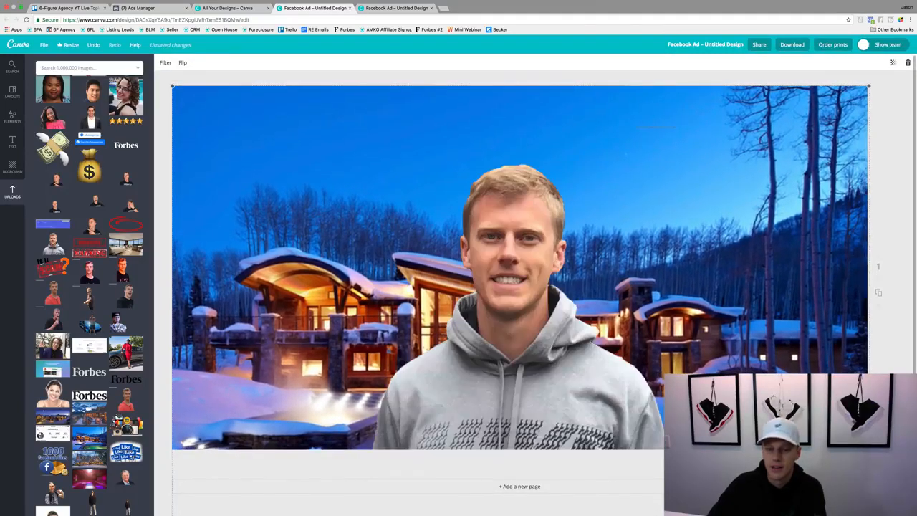
pyautogui.press('Escape')
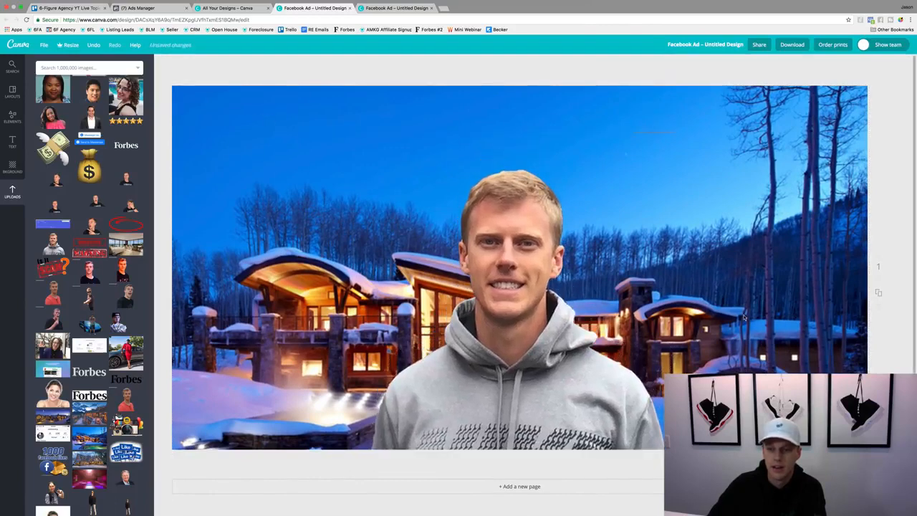
pyautogui.moveTo(768, 290); pyautogui.dragTo(763, 260)
pyautogui.moveTo(513, 388)
pyautogui.mouseDown()
pyautogui.moveTo(610, 260)
pyautogui.moveTo(549, 362)
pyautogui.moveTo(519, 384)
pyautogui.mouseUp()
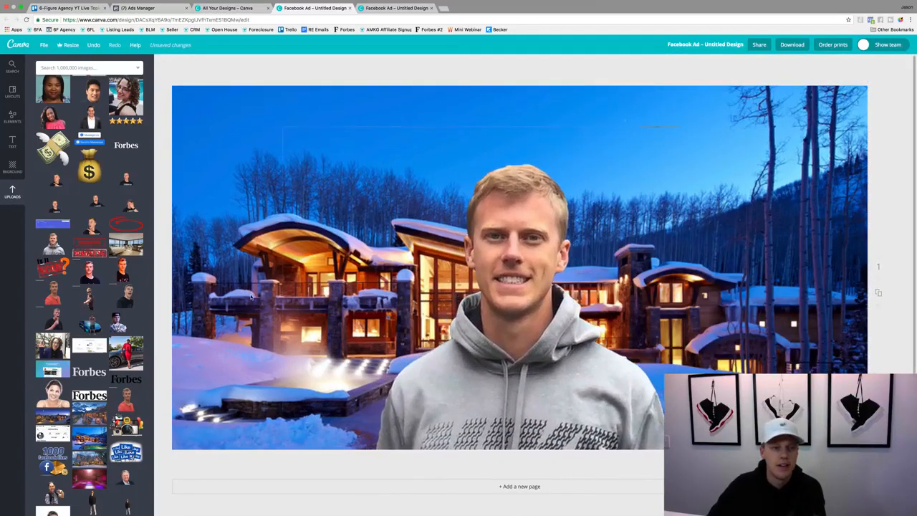
# Add a heading reading "Test Ad" to the design.
pyautogui.click(11, 143)
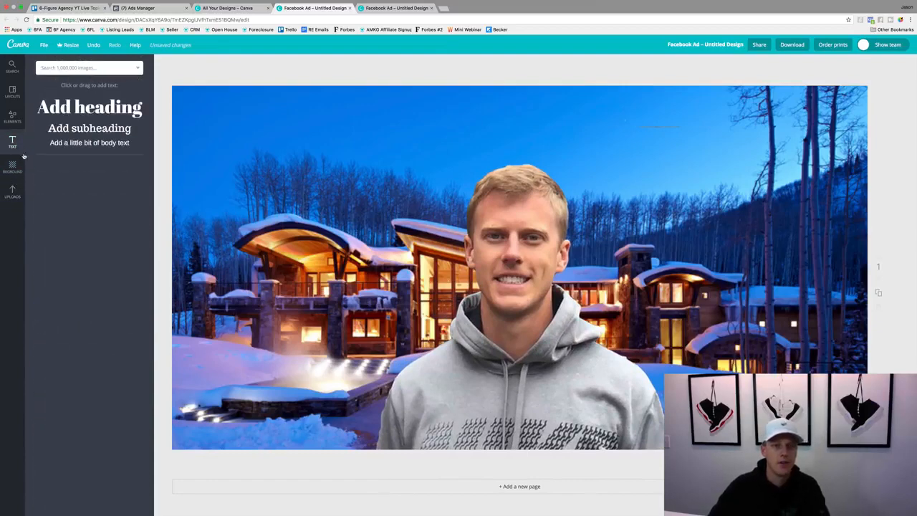
pyautogui.click(89, 107)
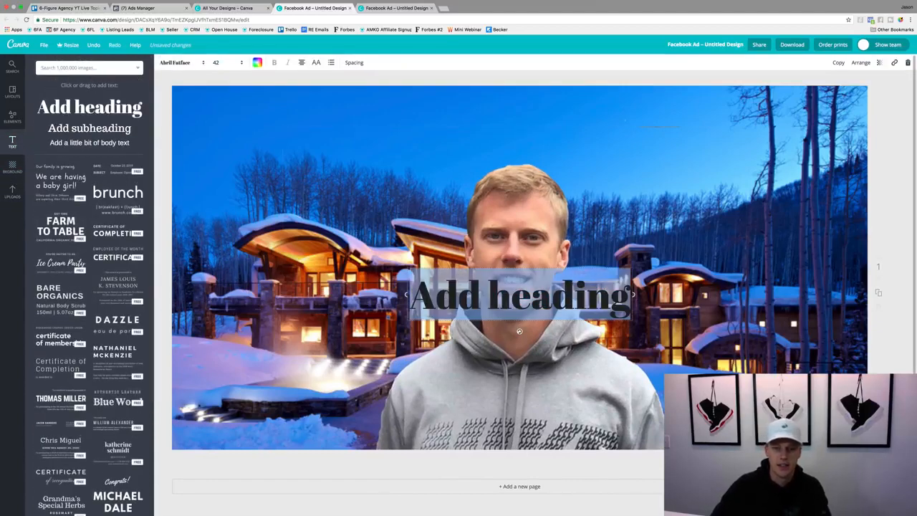
pyautogui.write('Test Ad')
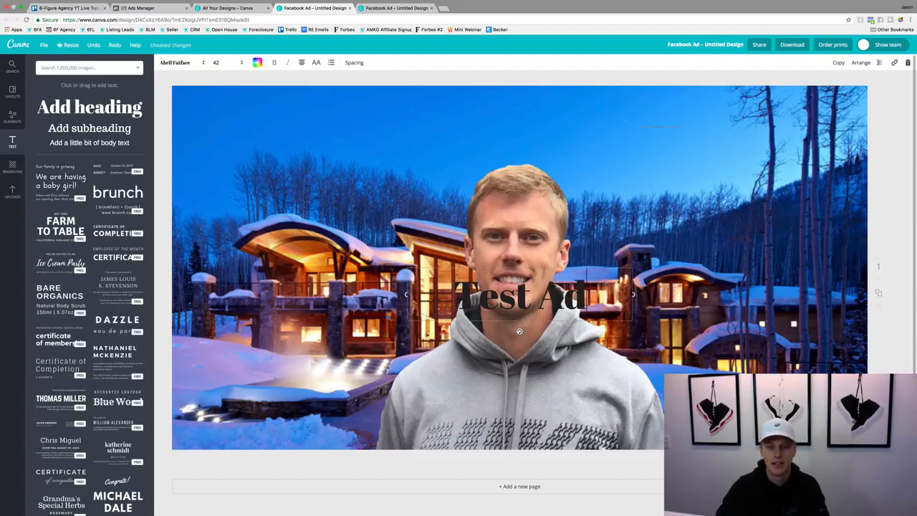
# Format the "Test Ad" heading in white with the Aileron Heavy font.
pyautogui.press('super+a')
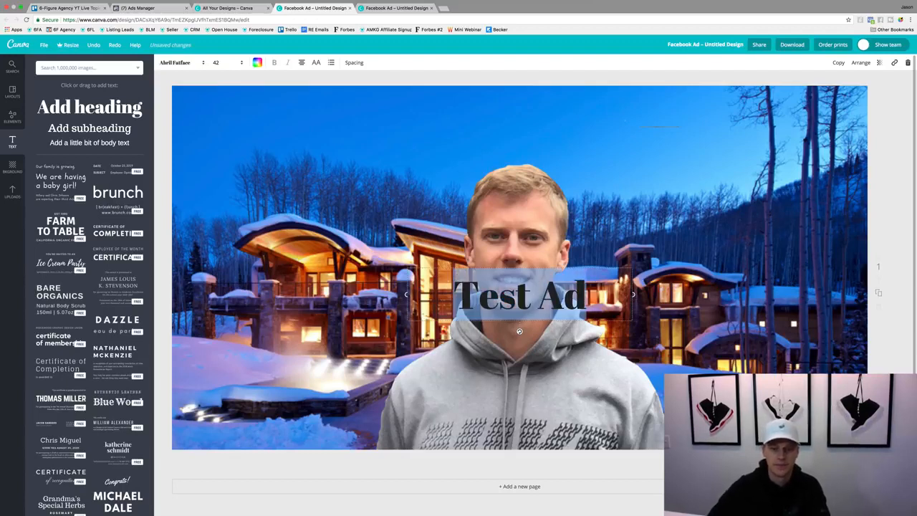
pyautogui.click(258, 64)
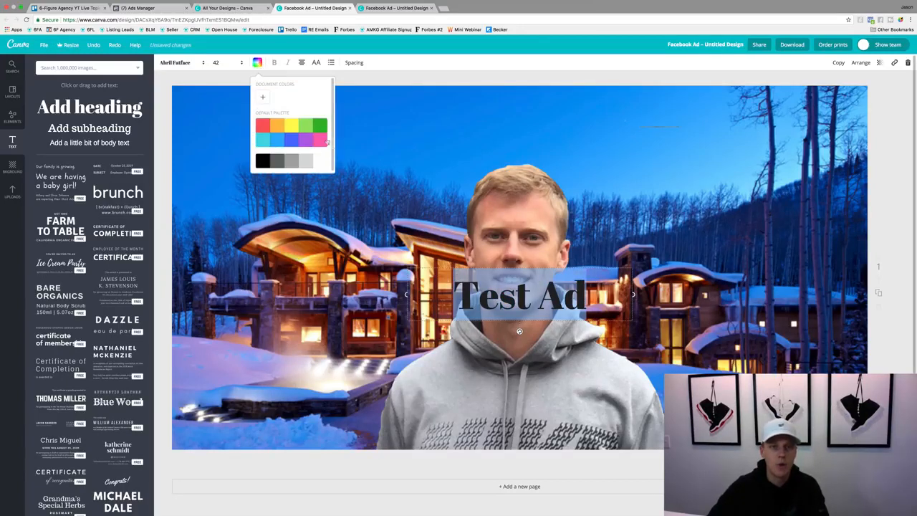
pyautogui.click(319, 161)
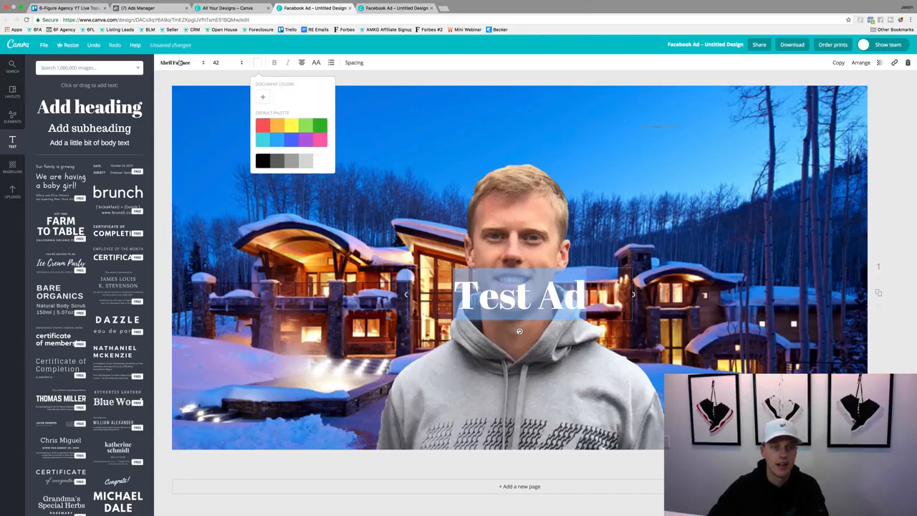
pyautogui.click(181, 63)
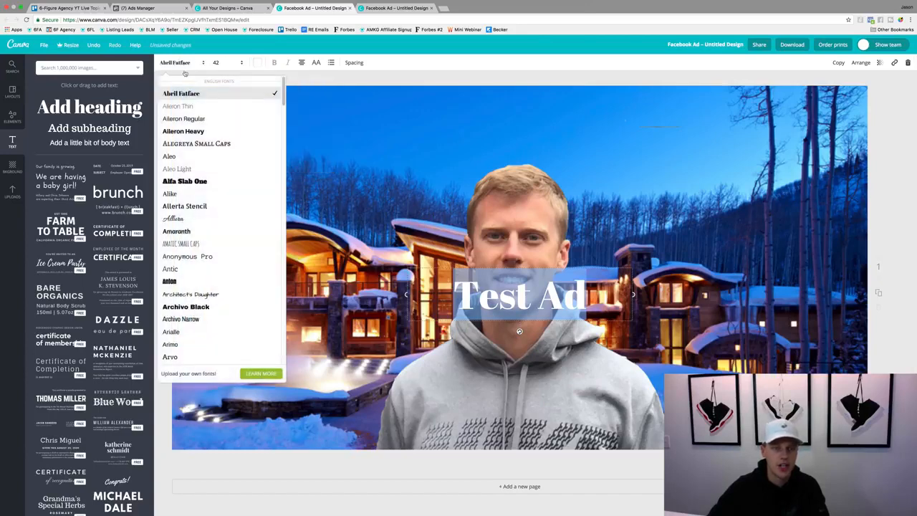
pyautogui.click(184, 131)
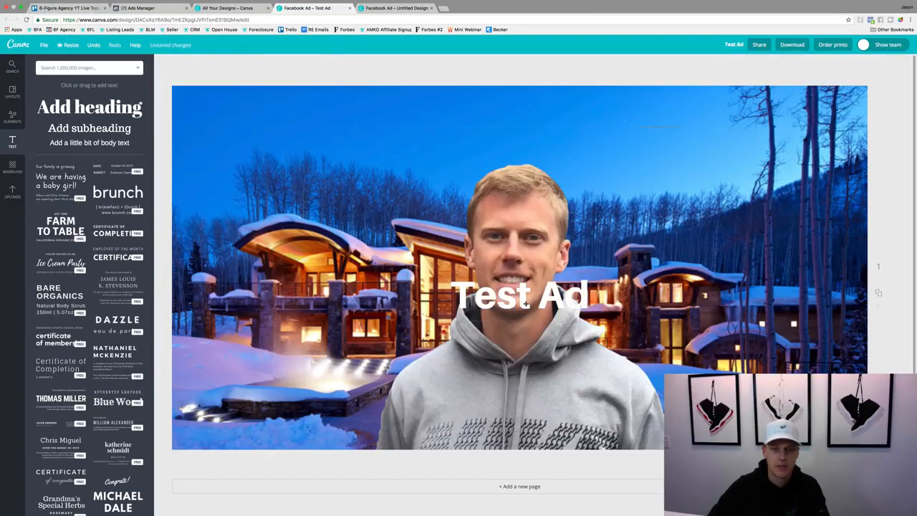
# Try the "Test Ad" heading in the upper-left sky area of the design, and delete it.
pyautogui.moveTo(526, 303); pyautogui.dragTo(297, 127)
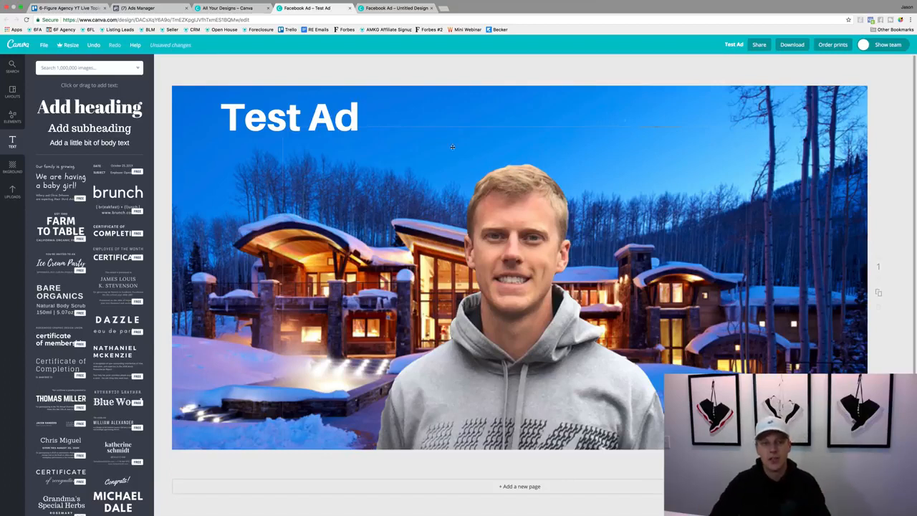
pyautogui.click(327, 108)
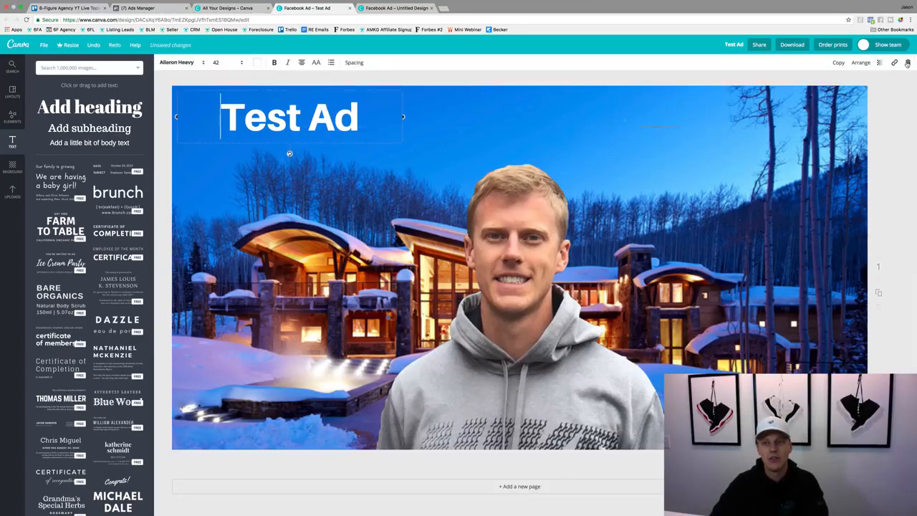
pyautogui.click(908, 63)
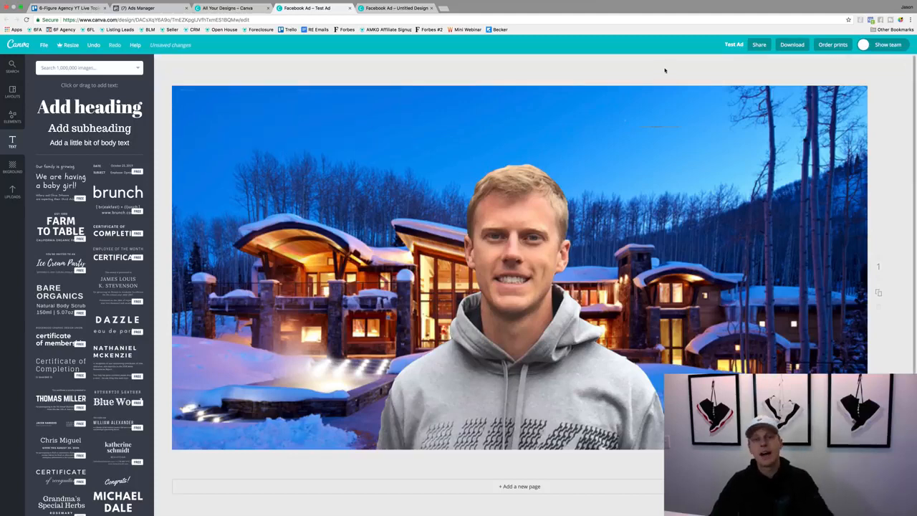
# Move the portrait cutout over to the right-hand side of the mansion background in the design.
pyautogui.moveTo(524, 354); pyautogui.dragTo(720, 342)
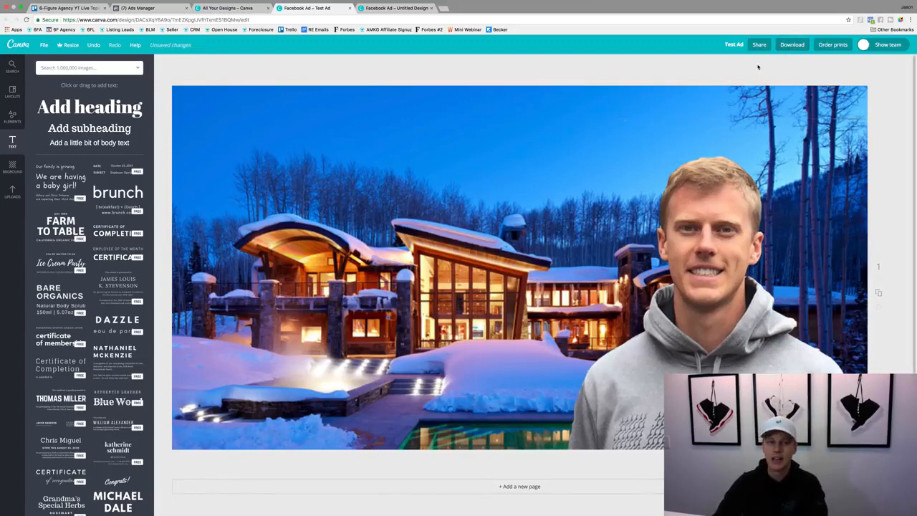
# Switch to Ads Manager and remove the portrait photo from the ad's images.
pyautogui.click(155, 9)
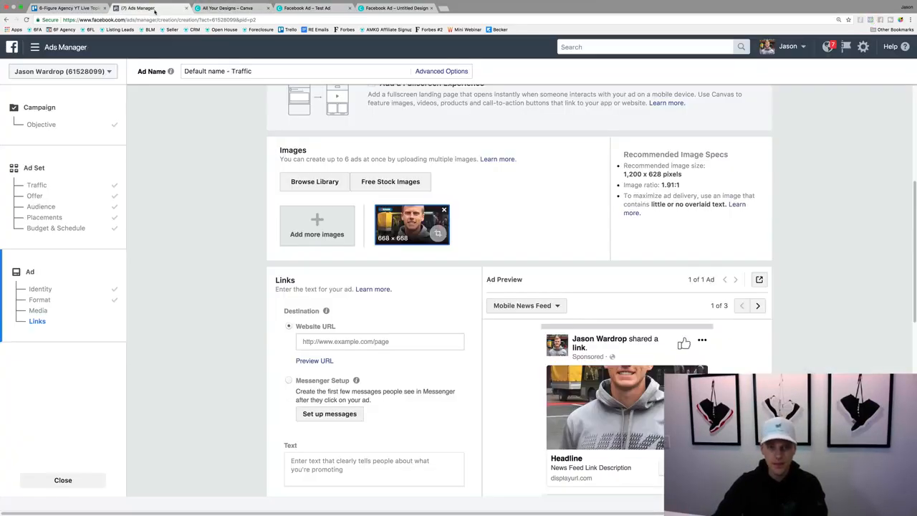
pyautogui.click(444, 210)
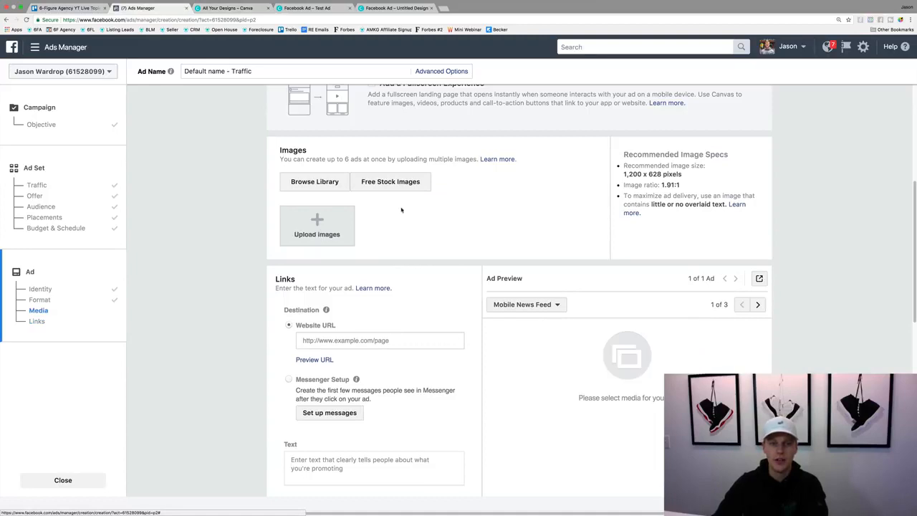
pyautogui.click(317, 228)
pyautogui.click(540, 154)
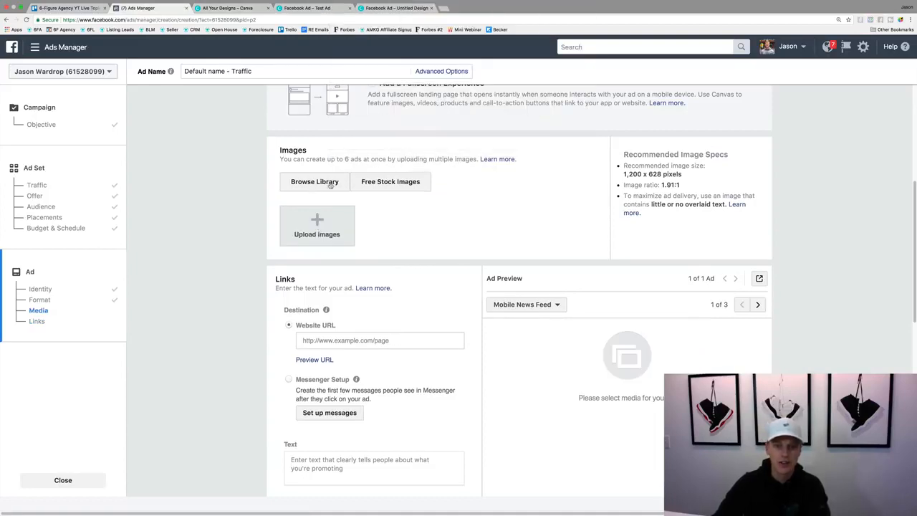
# Use the 1590 × 860 gray house photo from the library's ad images as the ad image.
pyautogui.click(330, 183)
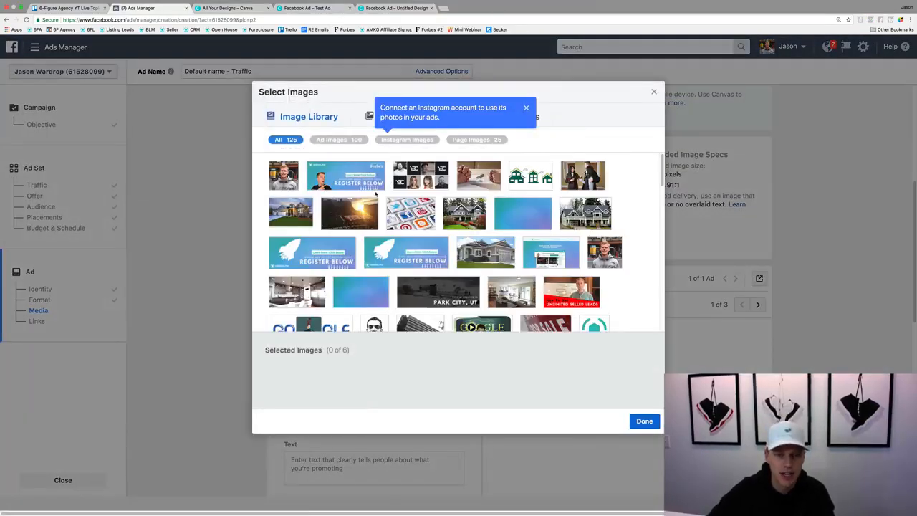
pyautogui.scroll(-3, 489, 218)
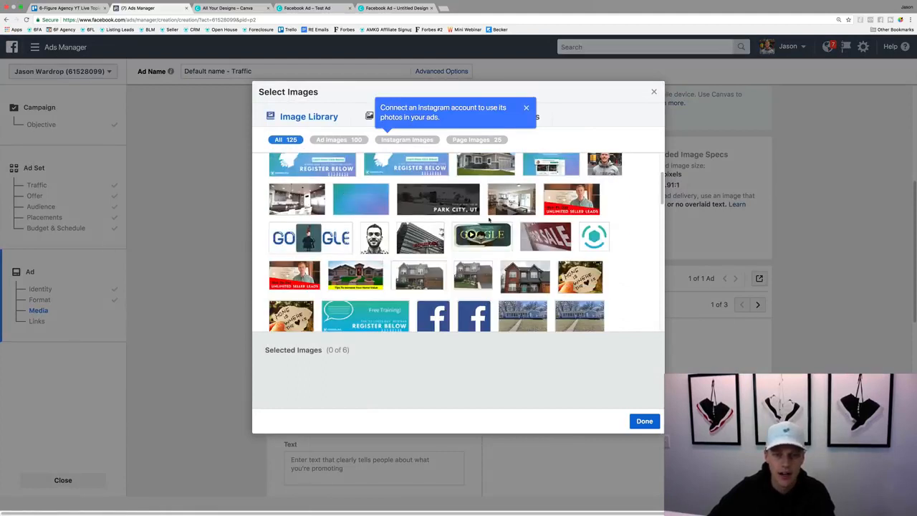
pyautogui.scroll(-3, 489, 220)
pyautogui.click(329, 140)
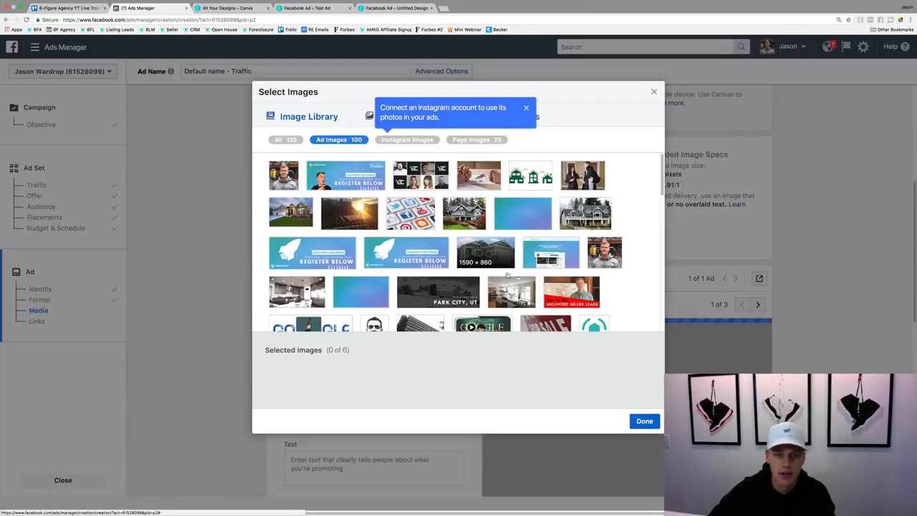
pyautogui.click(490, 254)
pyautogui.click(643, 421)
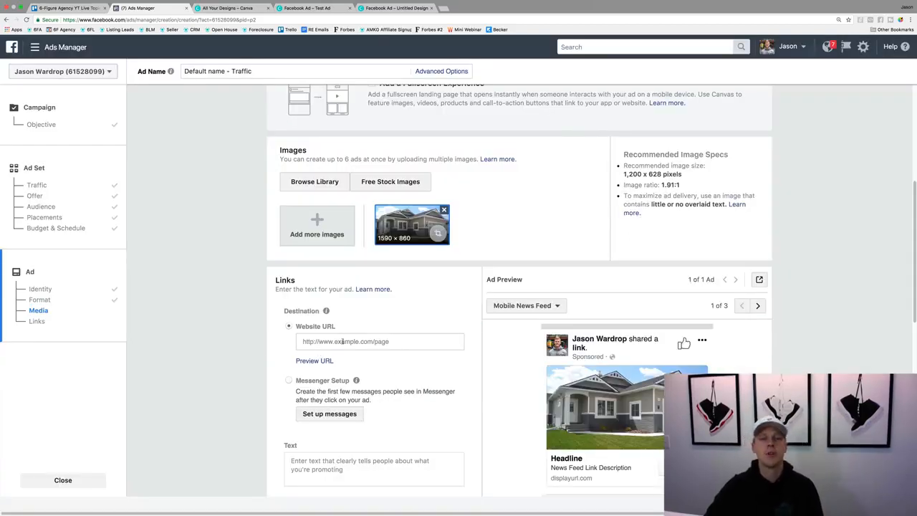
# Open google.com in a new browser tab and copy its address.
pyautogui.hotkey('ctrl', 't')
pyautogui.write('google.com')
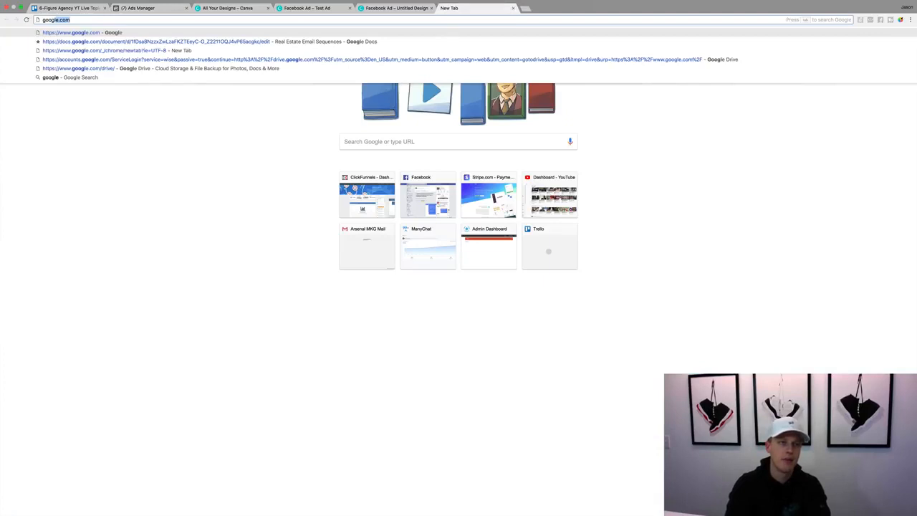
pyautogui.press('Return')
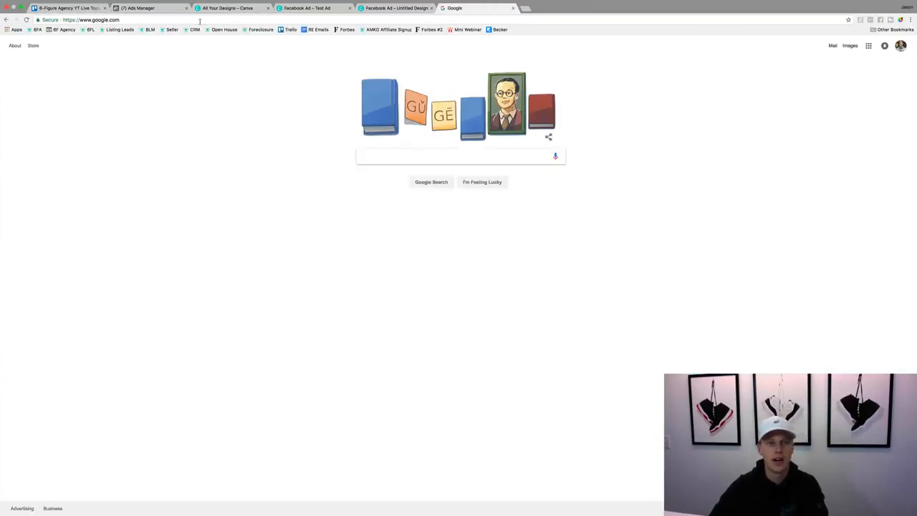
pyautogui.click(153, 17)
pyautogui.hotkey('ctrl', 'c')
pyautogui.click(142, 8)
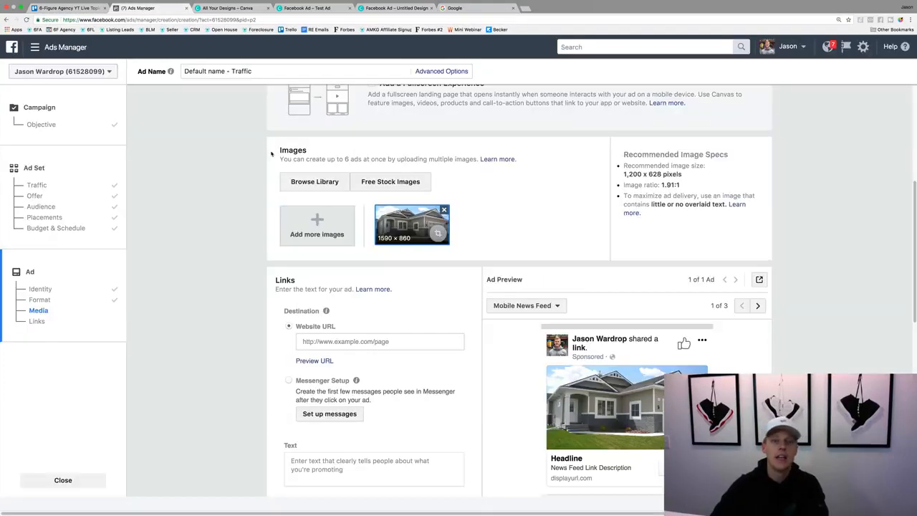
pyautogui.click(373, 342)
pyautogui.hotkey('ctrl', 'v')
pyautogui.click(253, 367)
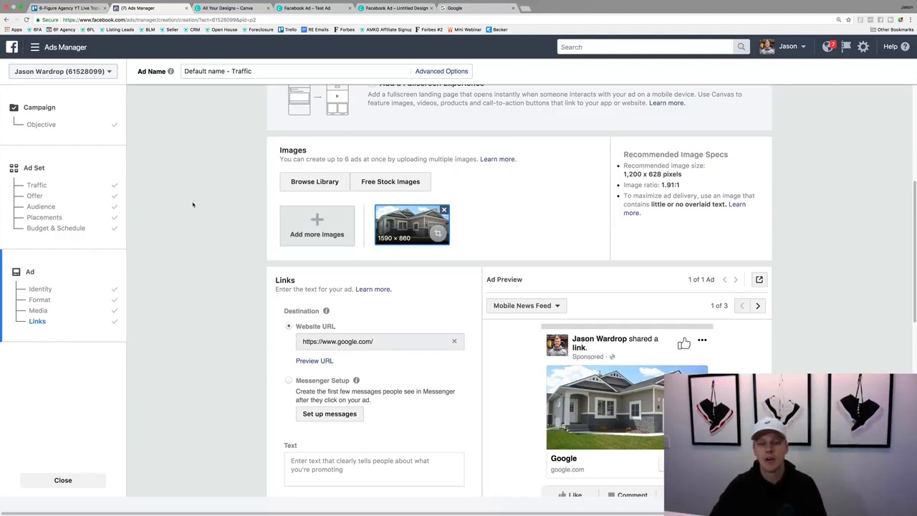
# Enter "Test text copy" as the ad's text.
pyautogui.scroll(-3, 266, 268)
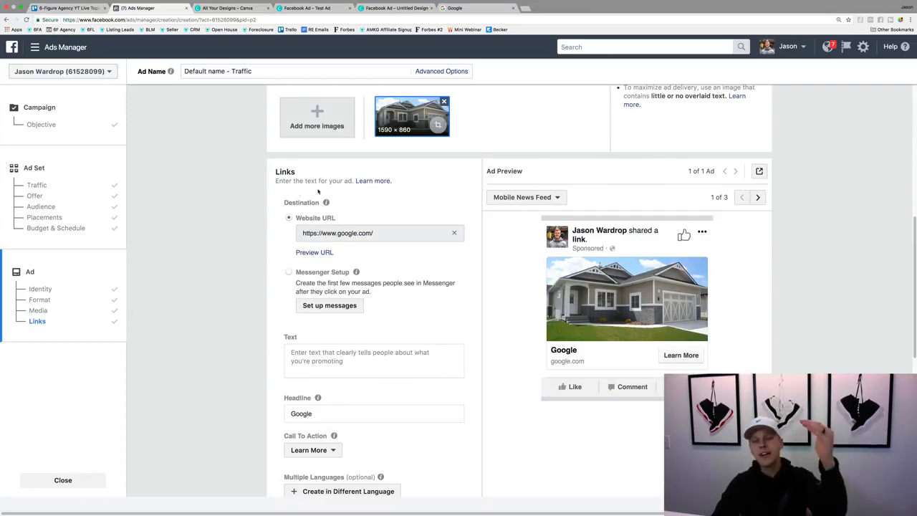
pyautogui.scroll(-1, 326, 202)
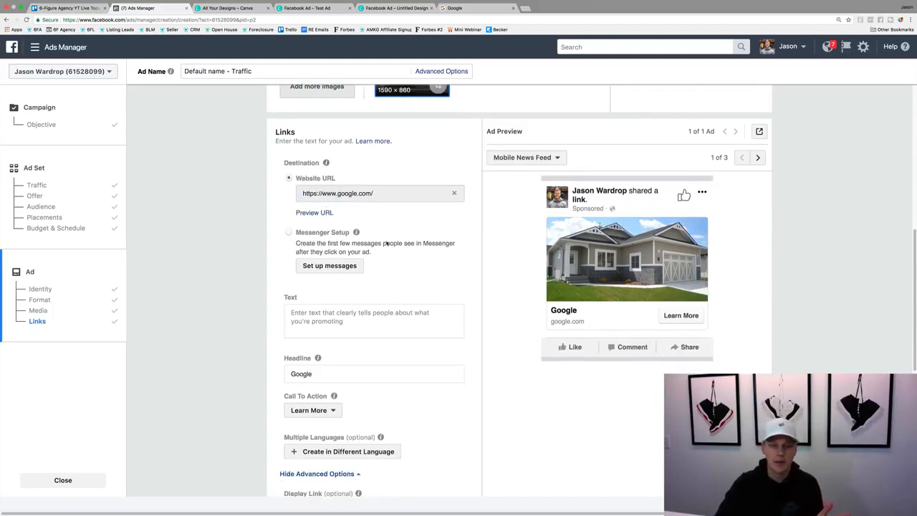
pyautogui.click(361, 316)
pyautogui.write('T')
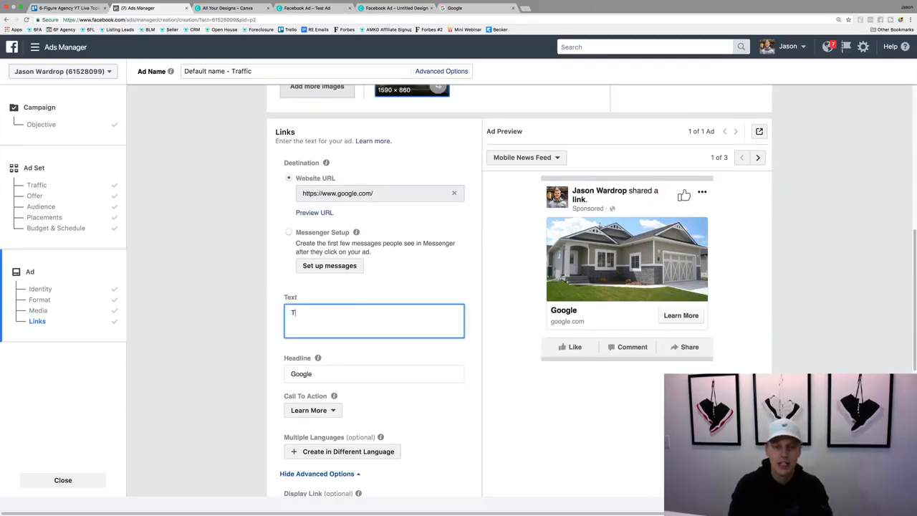
pyautogui.write('est')
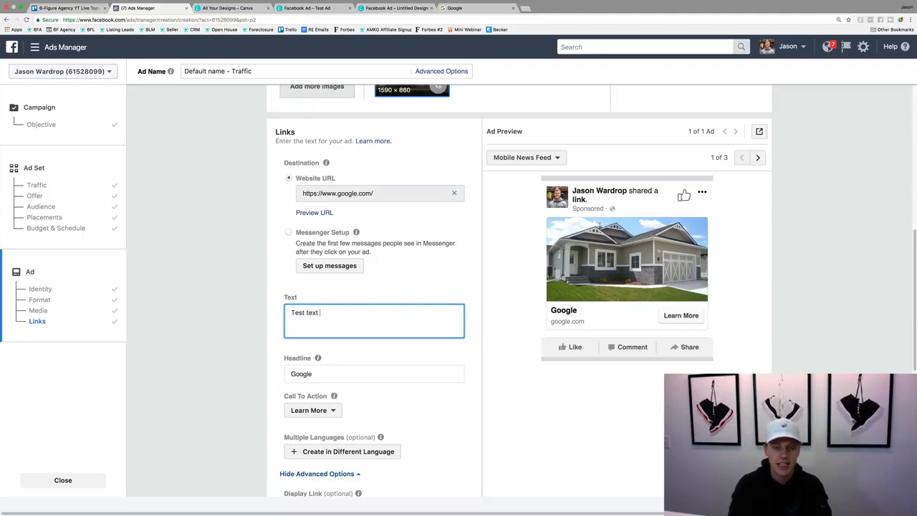
pyautogui.write(' text ')
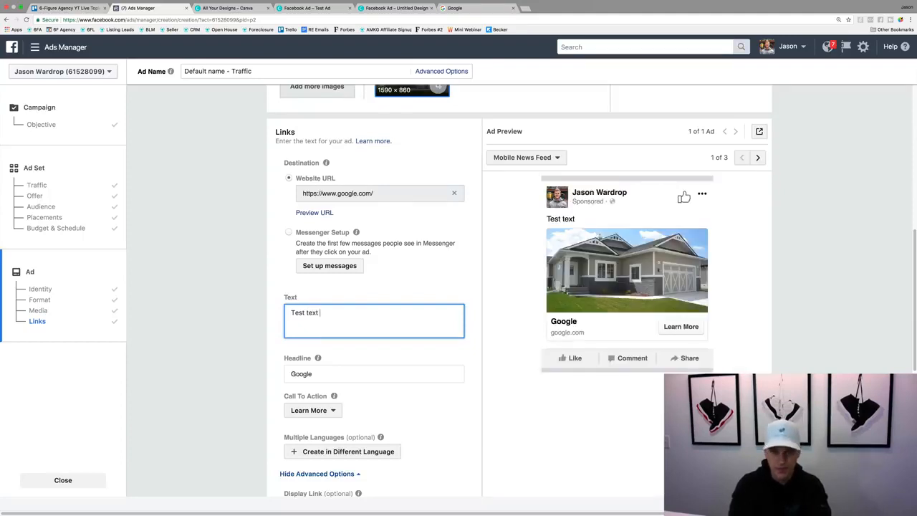
pyautogui.write('copy')
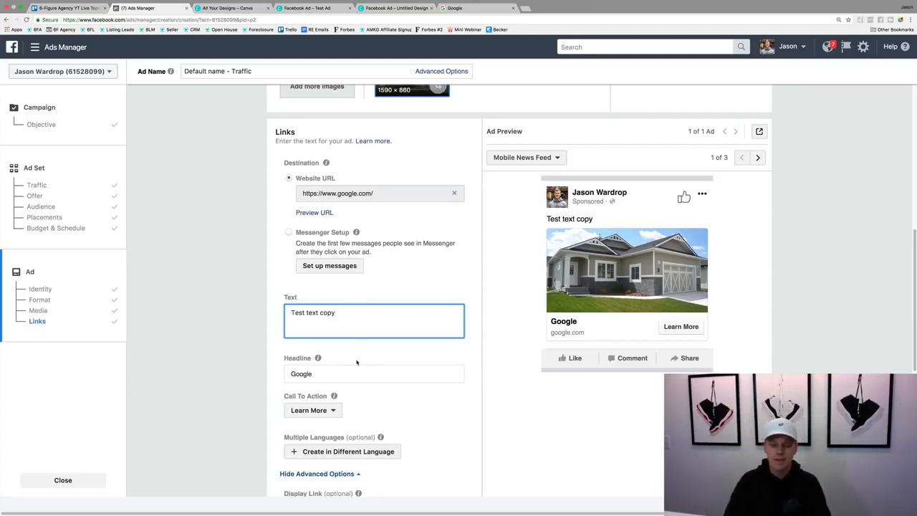
# Replace the whole ad text with "Orlando Homeowners!".
pyautogui.press('super+a')
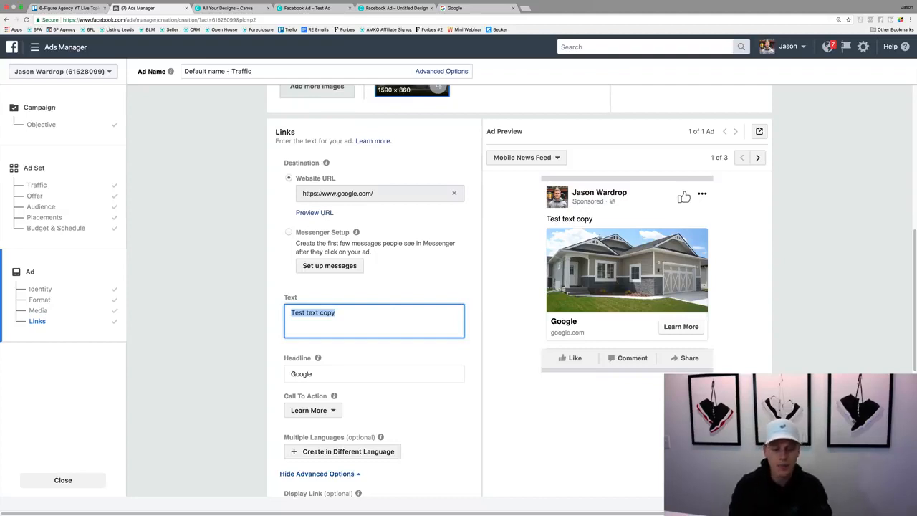
pyautogui.write('Orland')
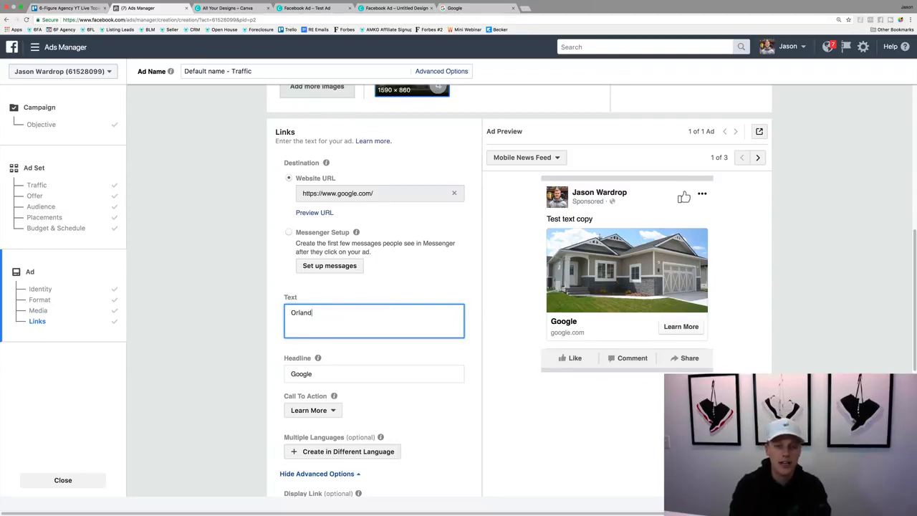
pyautogui.write('o Homeowners!')
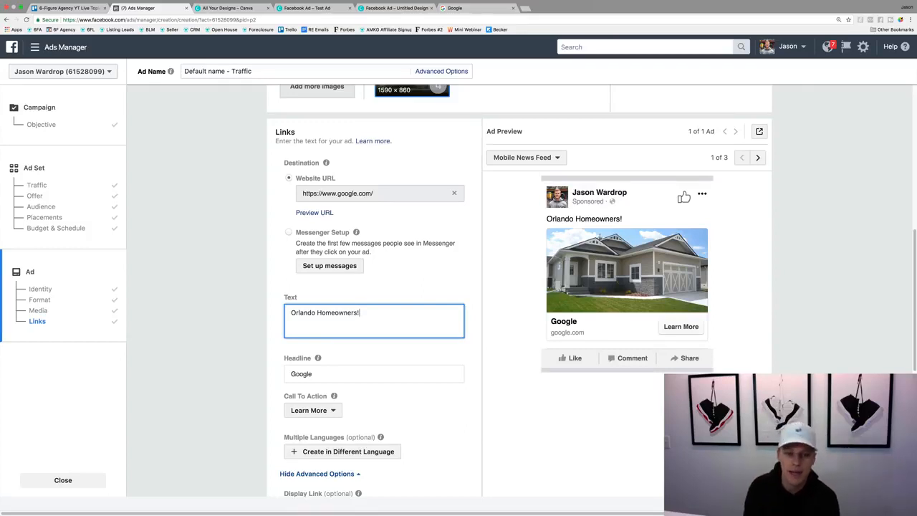
# Add a second paragraph to the ad text, after a blank line, reading "Are you looking to sell your home in the next 3-6 months?".
pyautogui.press('Return')
pyautogui.press('Return')
pyautogui.write('A')
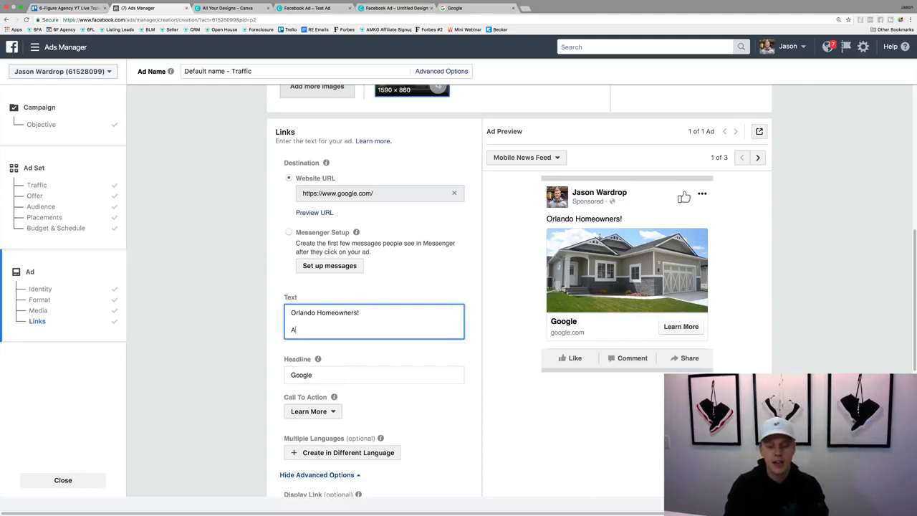
pyautogui.write('re you looking to')
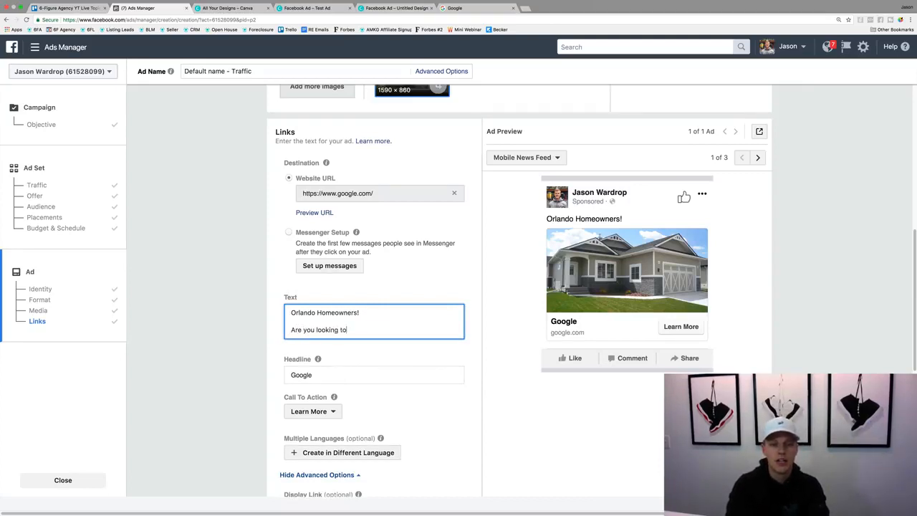
pyautogui.write(' sell your home in ')
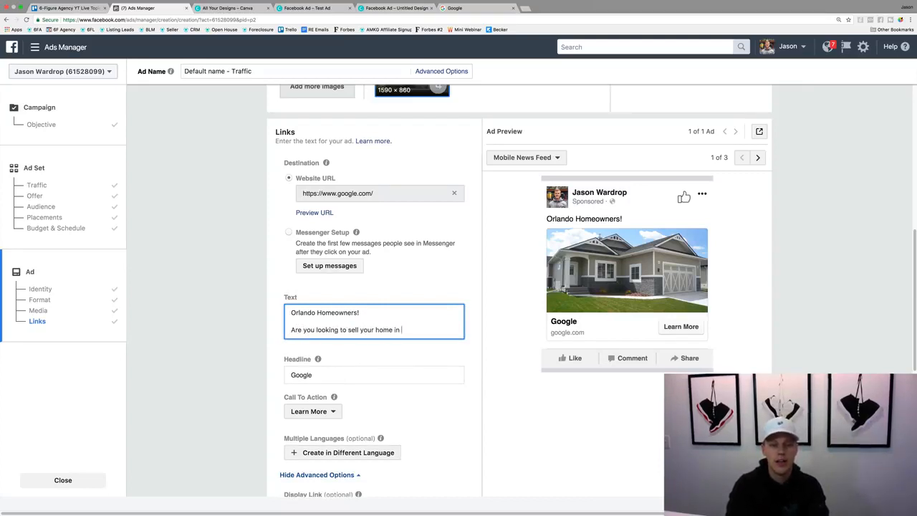
pyautogui.write('the next 3')
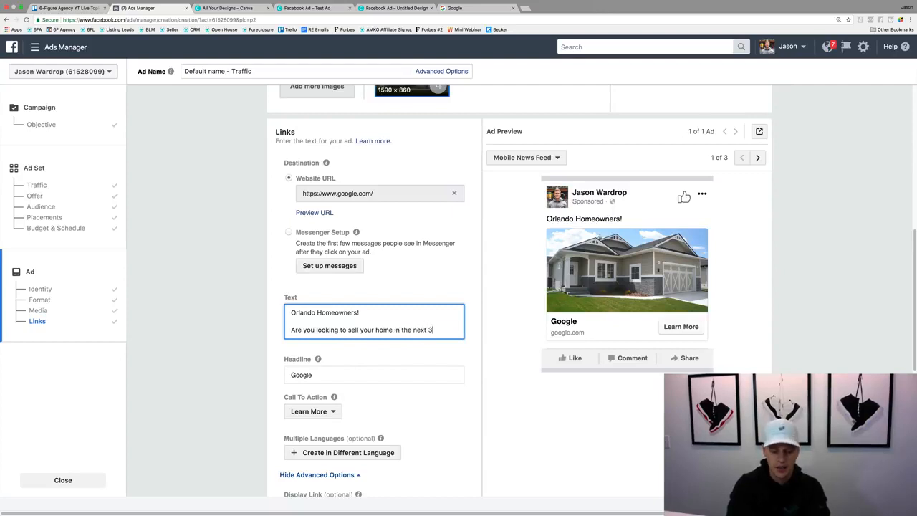
pyautogui.write('-6 months?')
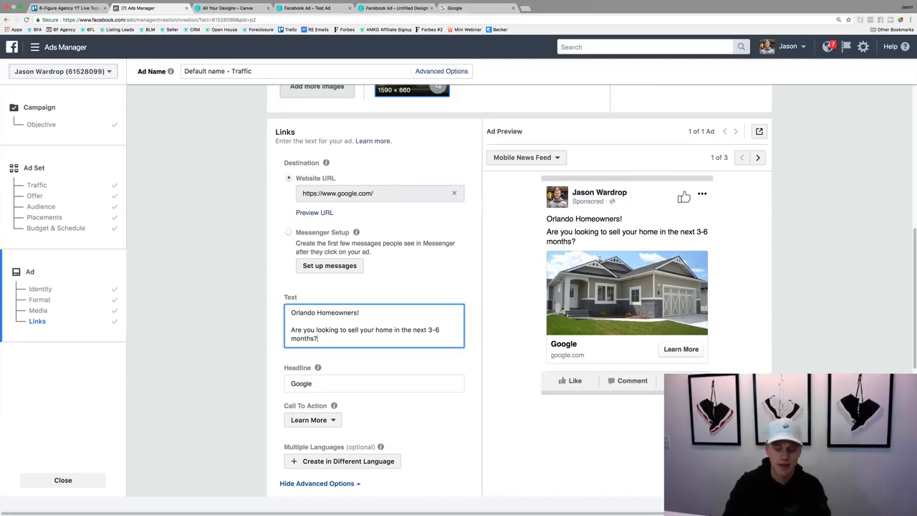
# Add a third ad-text paragraph after a blank line, beginning "I have a family of 3 looking to purchase a home in the [BLANK] area".
pyautogui.press('Return')
pyautogui.press('Return')
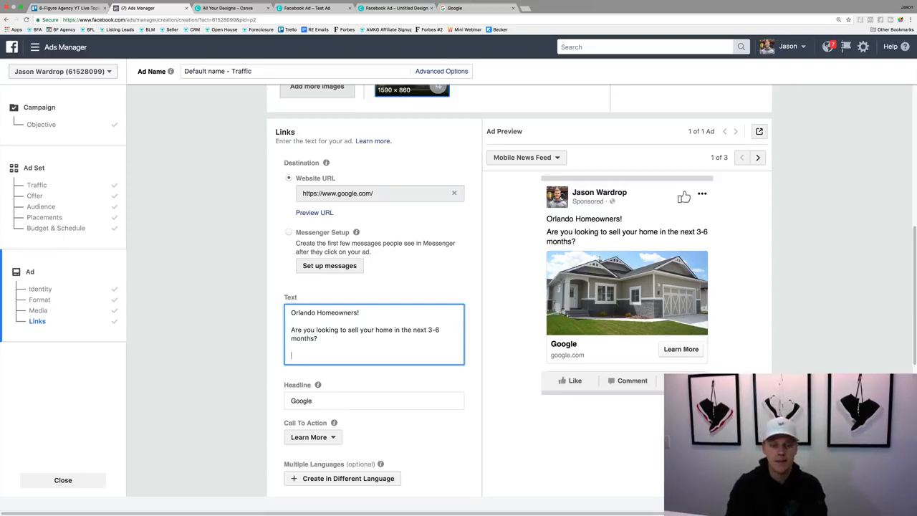
pyautogui.write('I have a family of ')
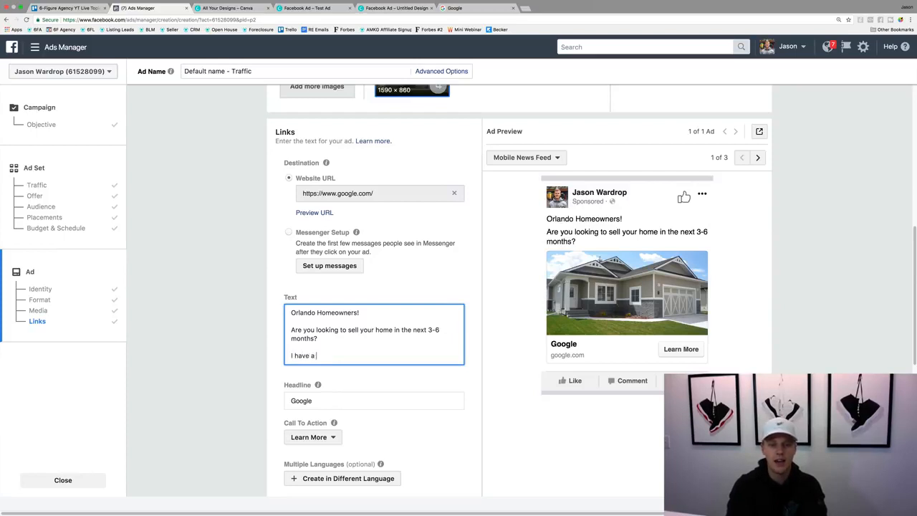
pyautogui.write('3 looking to purc')
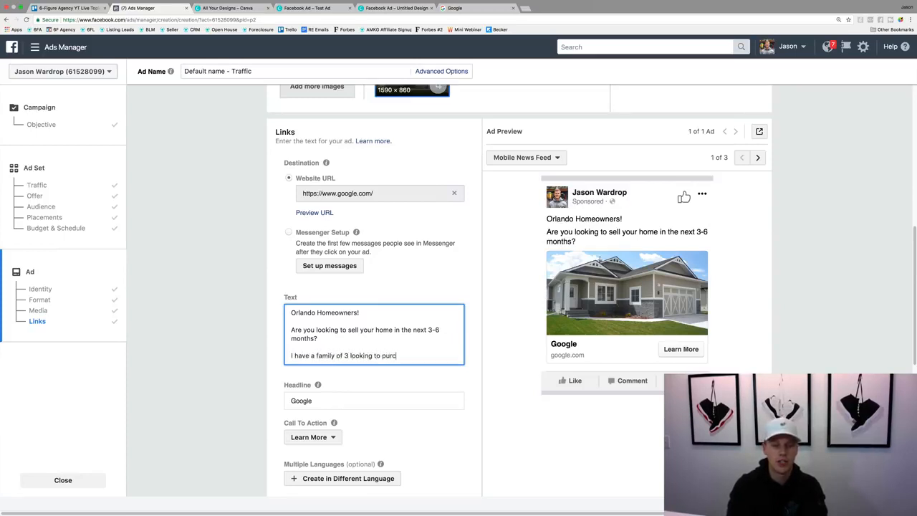
pyautogui.write('hase a home in the')
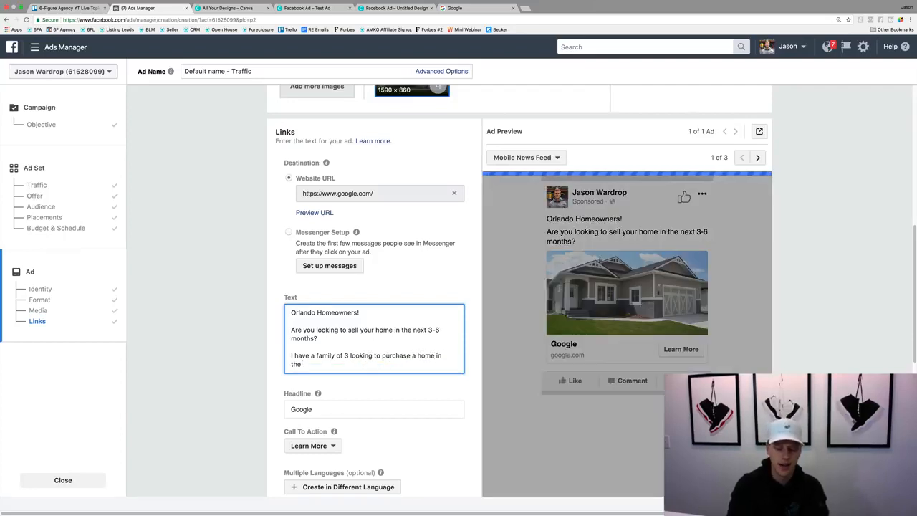
pyautogui.write(' [BLANK]')
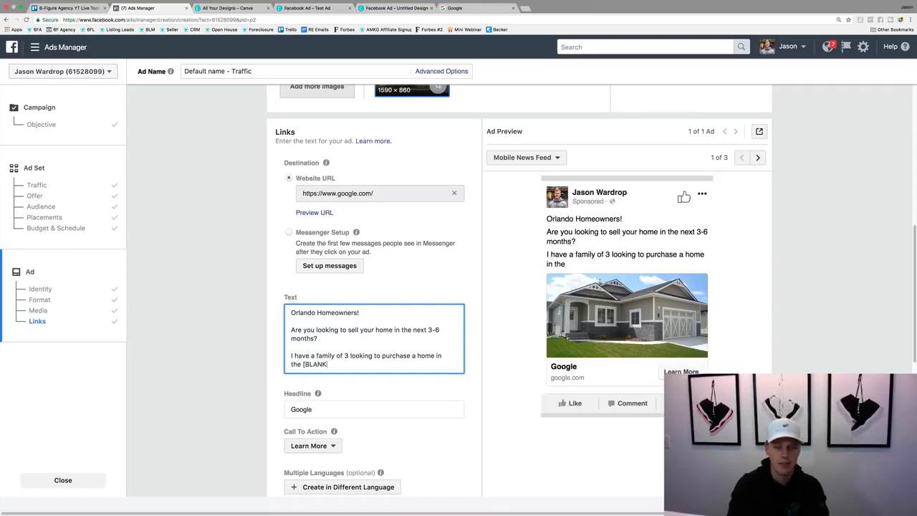
pyautogui.write(' area')
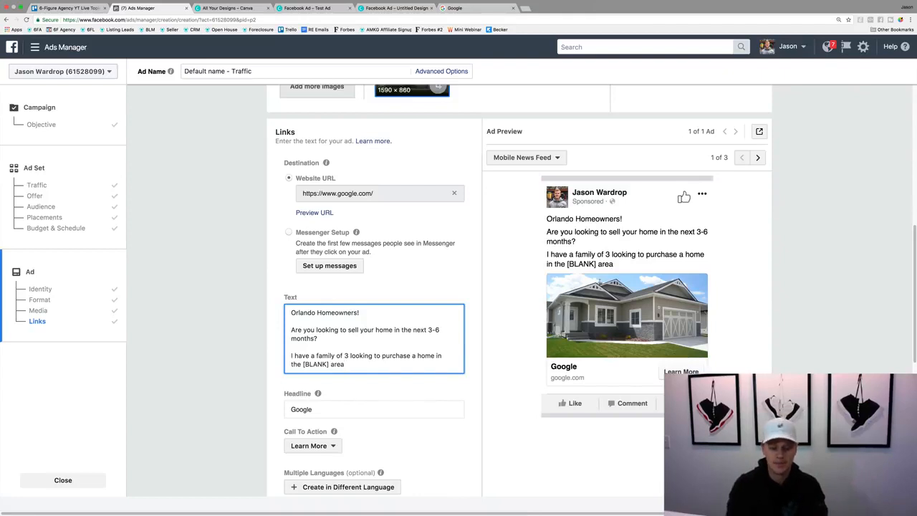
# Finish the ad text's third paragraph with "who is hoping to purchase their dream home within the next few months.".
pyautogui.write('who is')
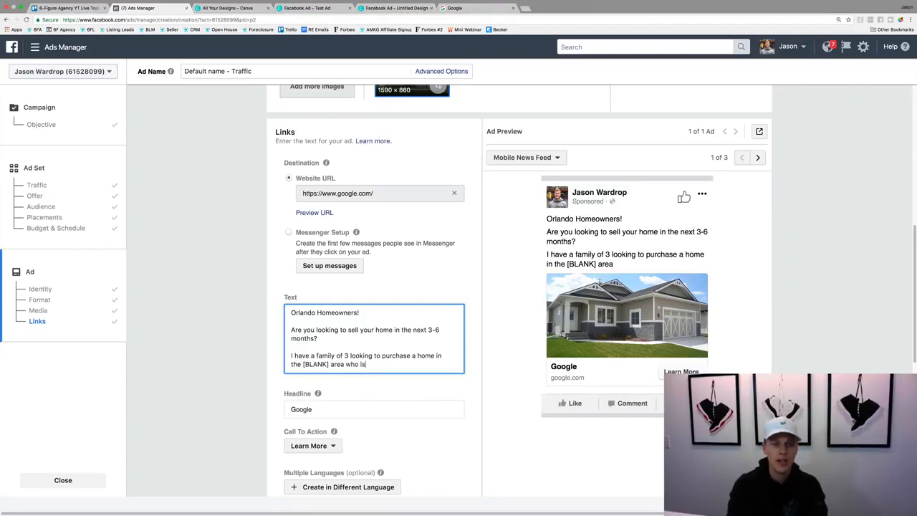
pyautogui.write(' hoping to pur')
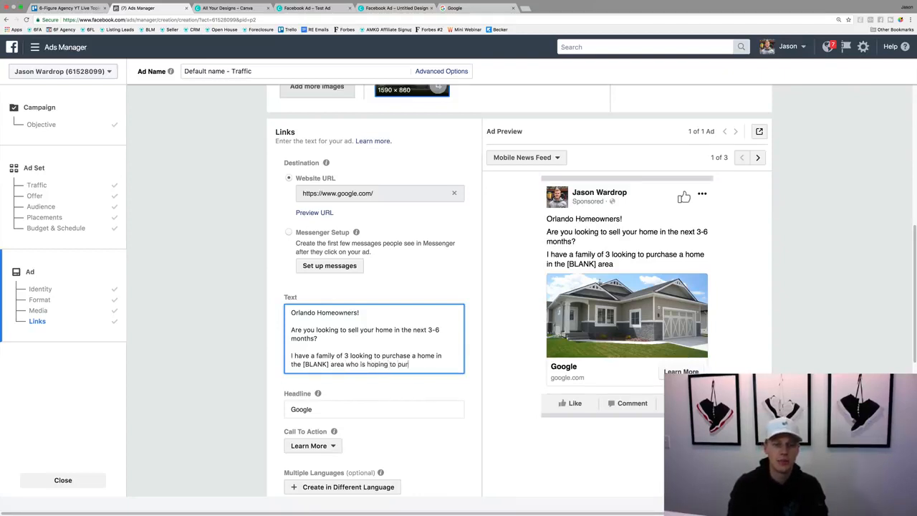
pyautogui.write('chase their dr')
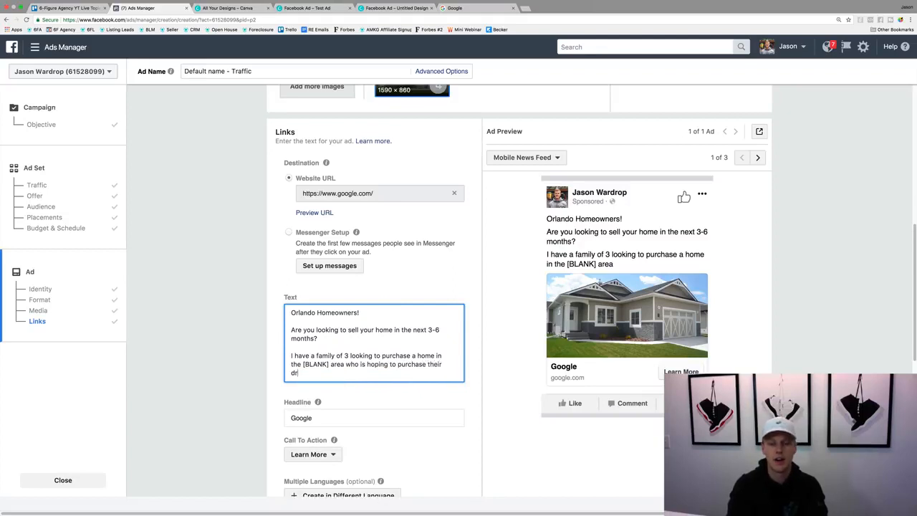
pyautogui.write('eam home wit')
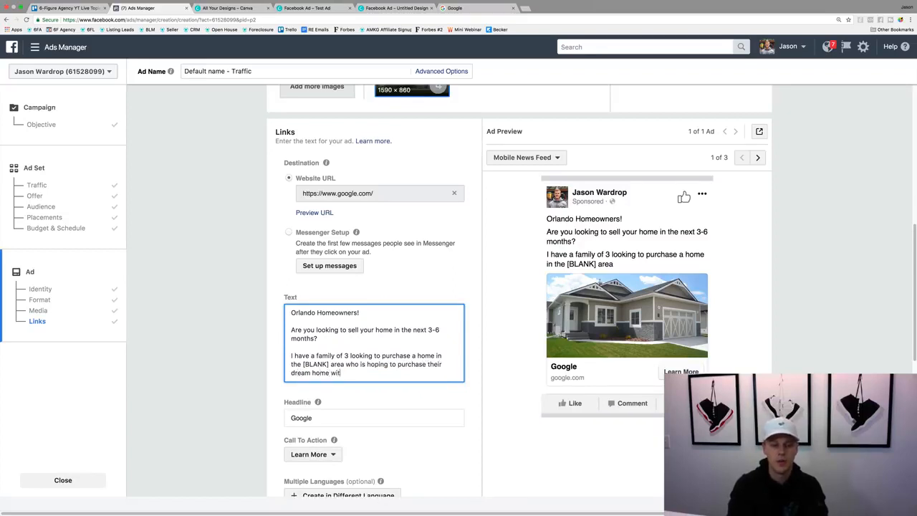
pyautogui.write('hin the next fe')
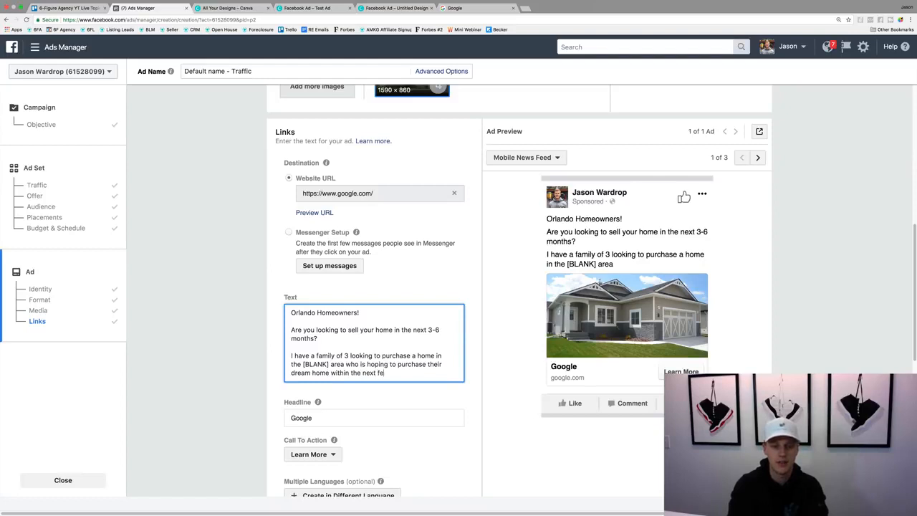
pyautogui.write('w months.')
# Add a closing line to the ad text, after a blank line, reading "Full Details Click Here: LINK".
pyautogui.press('Return')
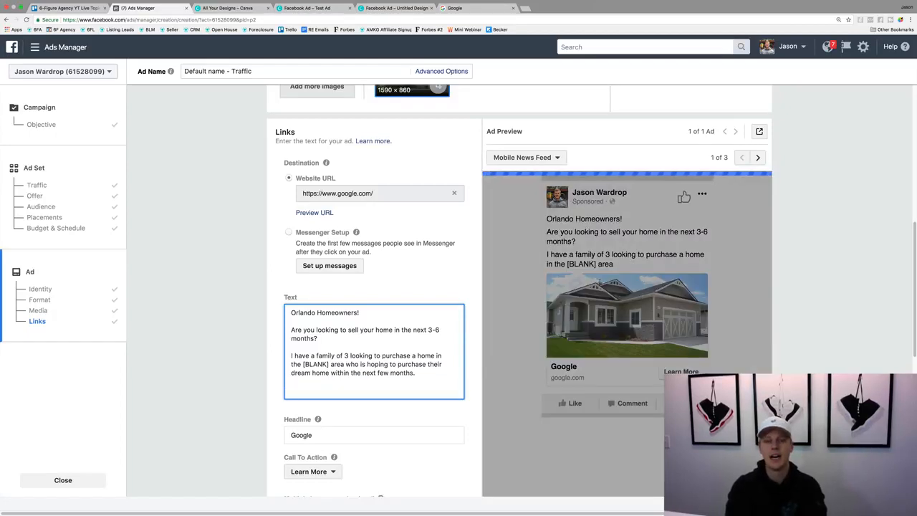
pyautogui.write('Full Detail')
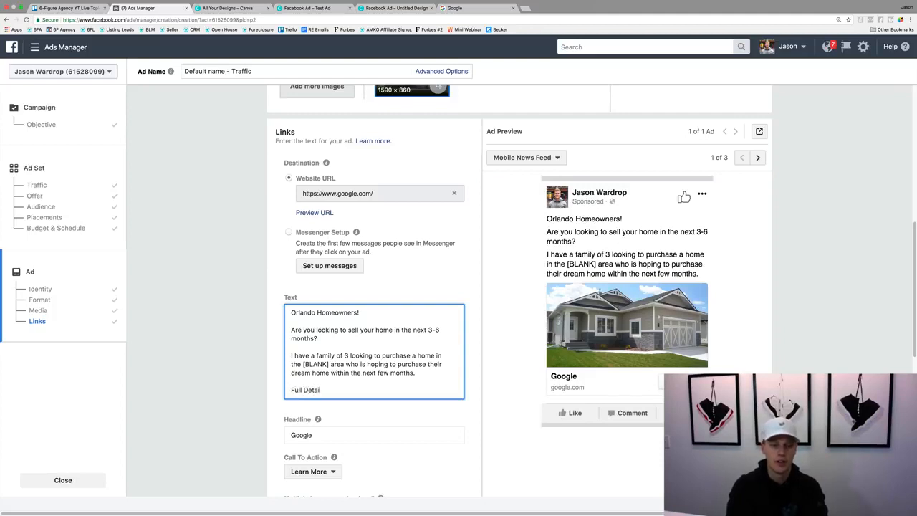
pyautogui.write('s Click Here')
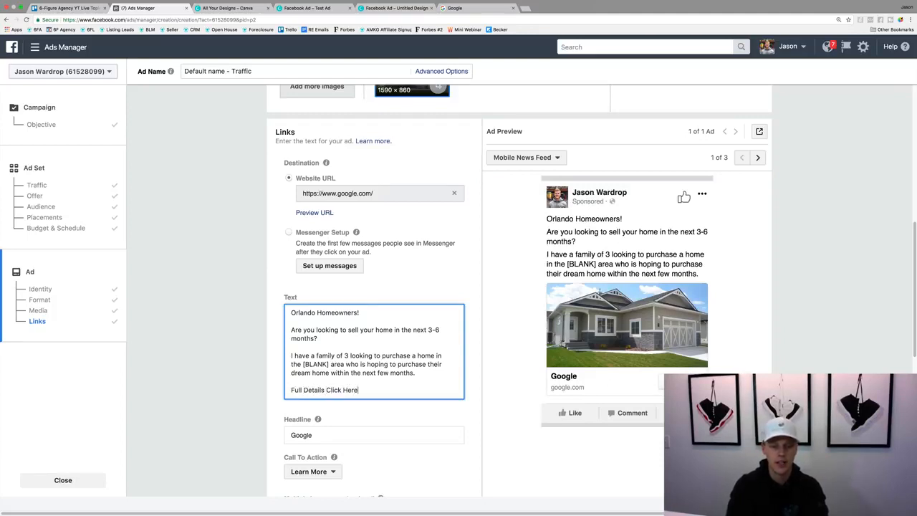
pyautogui.write(': LINK')
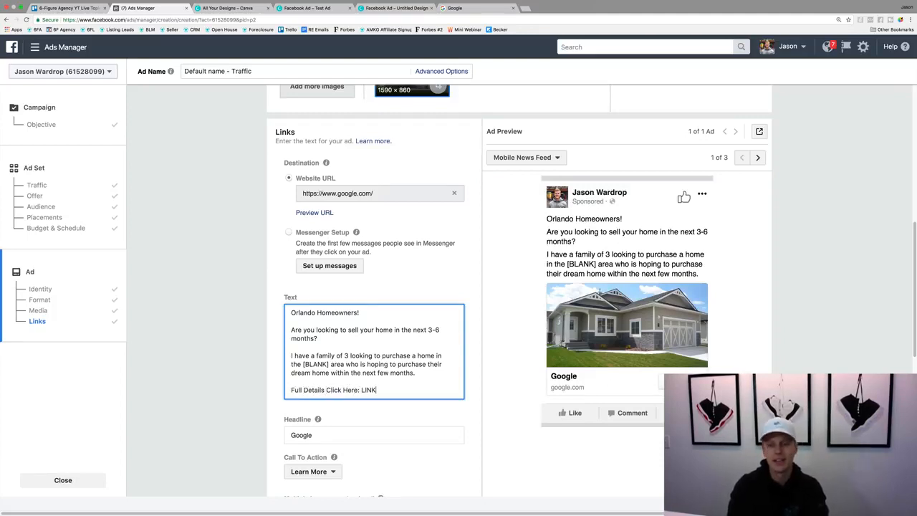
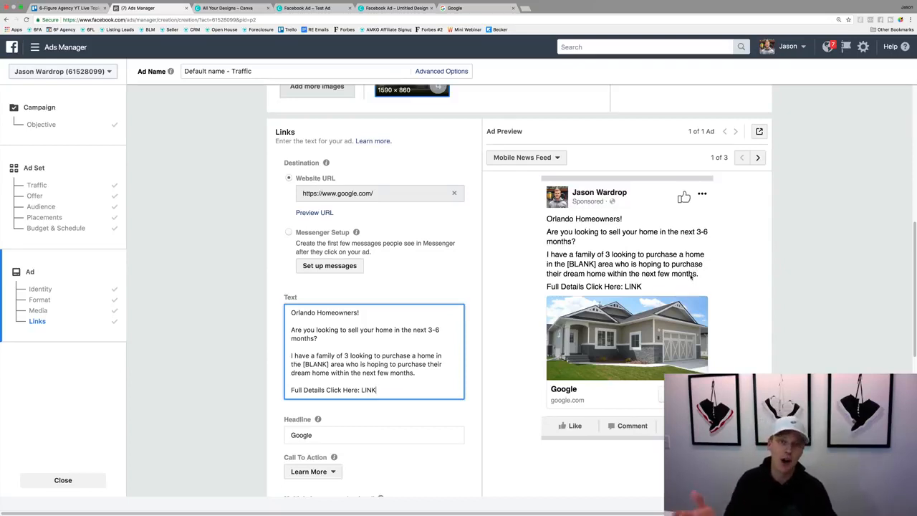
# Replace the ad's headline with "Are you looking to sell your home?".
pyautogui.scroll(-2, 452, 292)
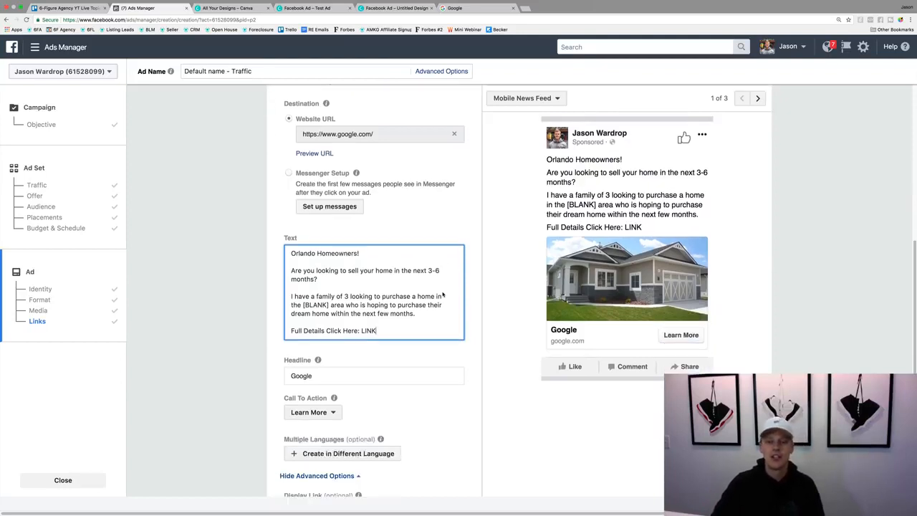
pyautogui.click(295, 376)
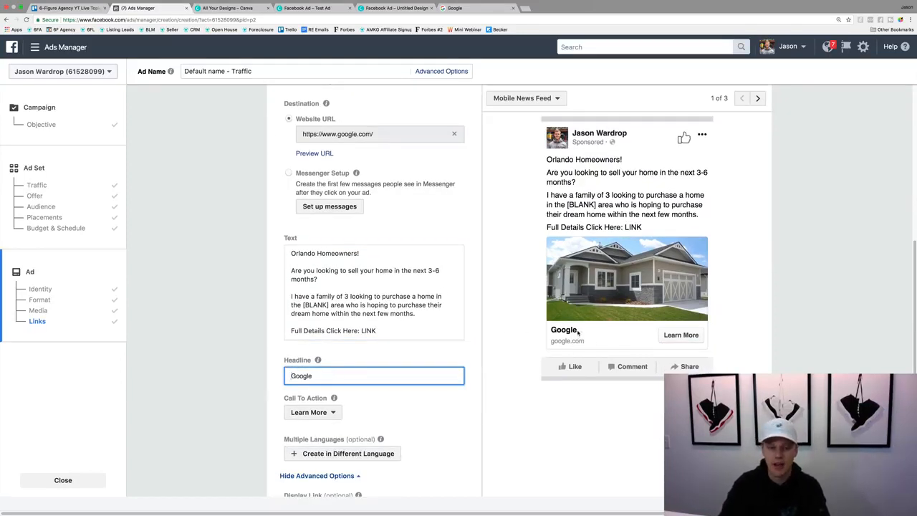
pyautogui.press('super+a')
pyautogui.write('Are you look')
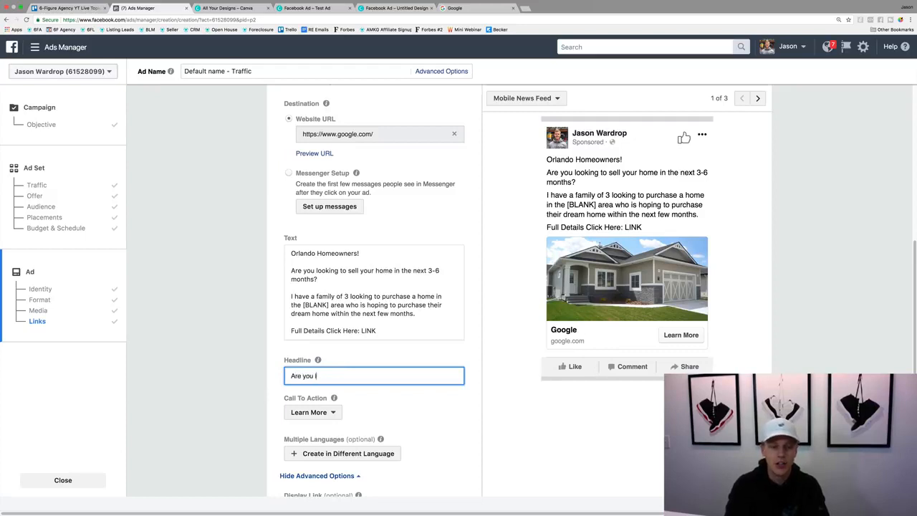
pyautogui.press('super+a')
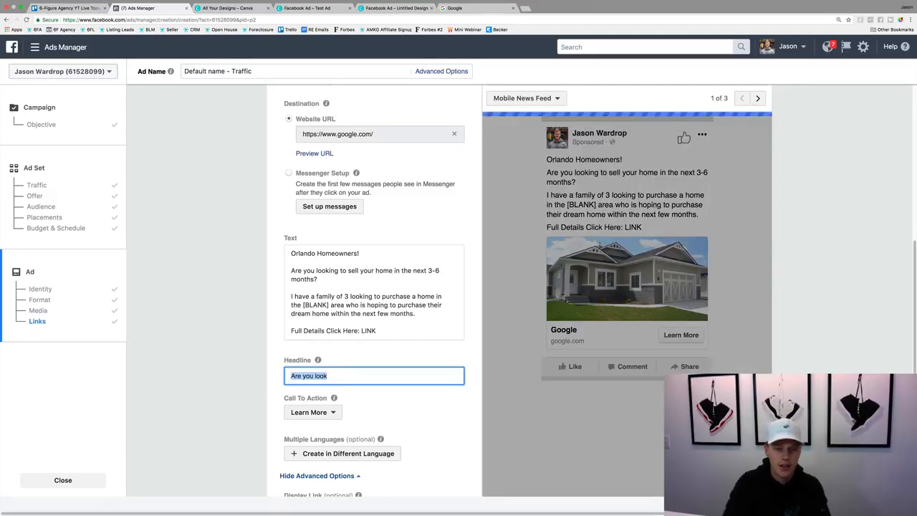
pyautogui.press('Right')
pyautogui.write('ing to sell your home?')
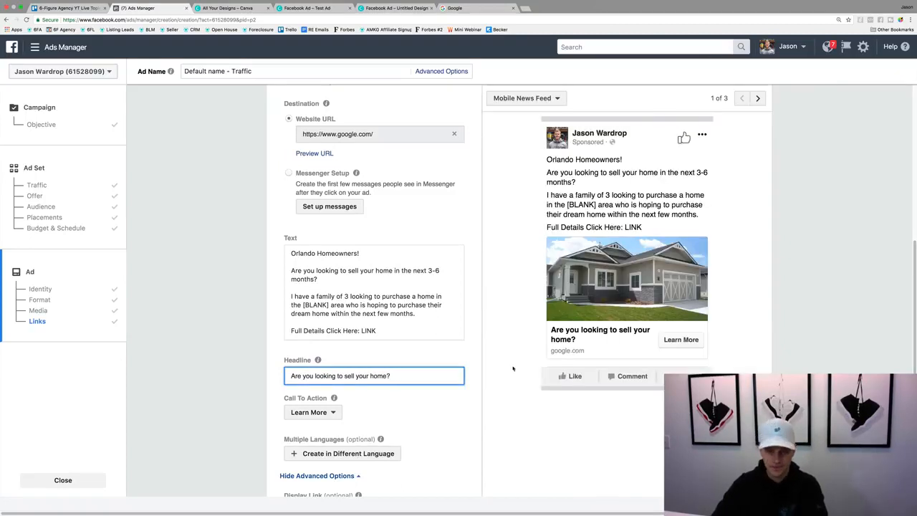
# Set the ad's call to action to No Button.
pyautogui.scroll(-2, 360, 391)
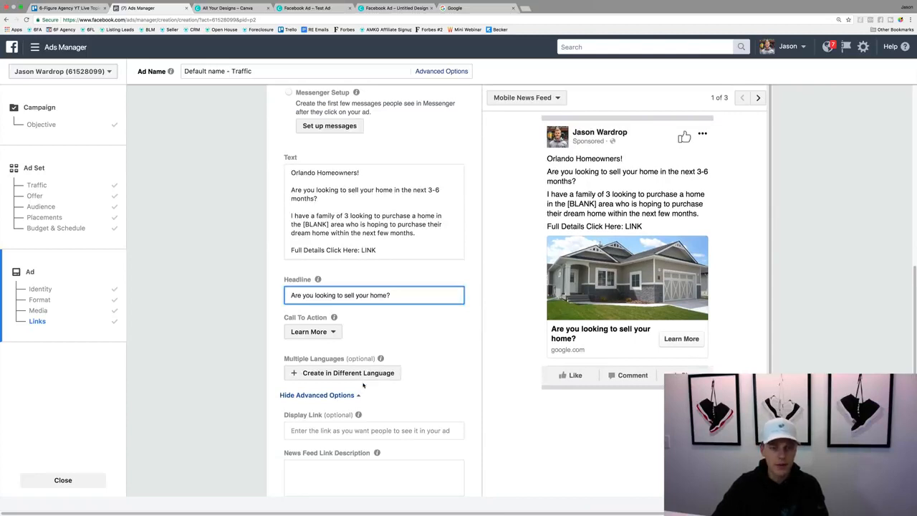
pyautogui.click(320, 334)
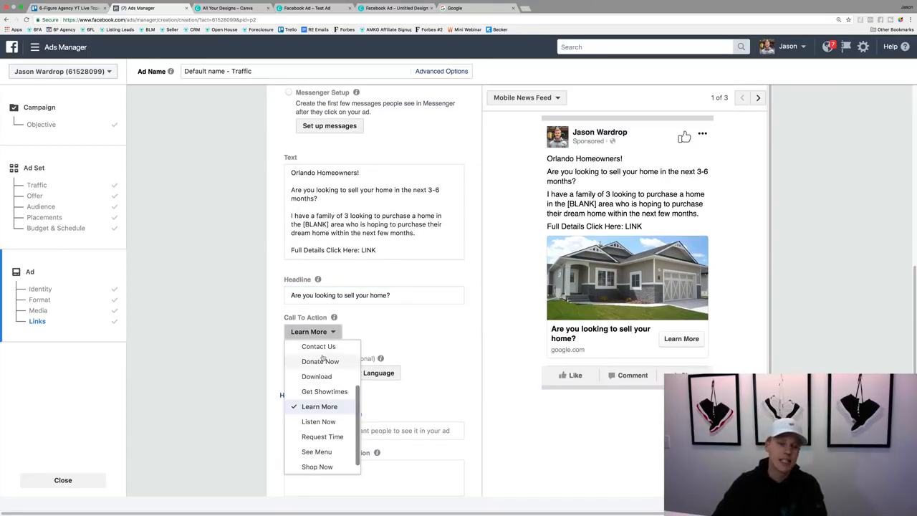
pyautogui.scroll(3, 323, 360)
pyautogui.click(320, 348)
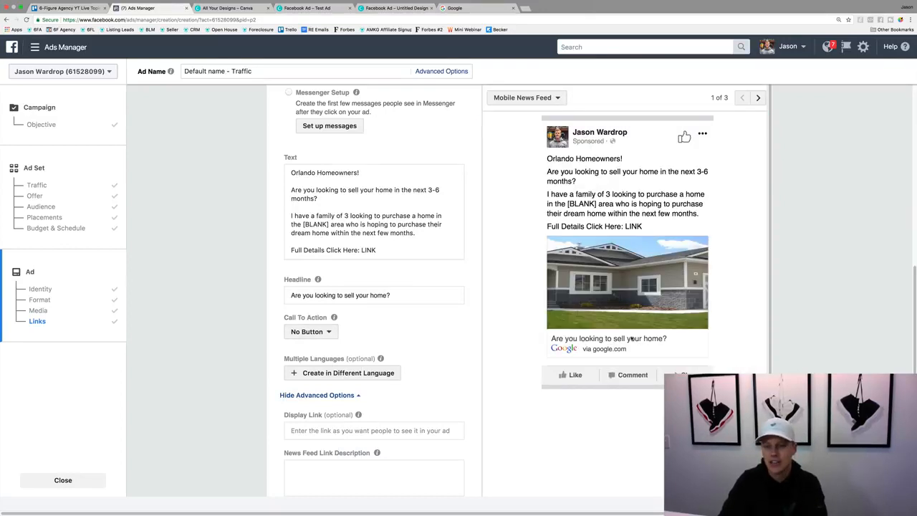
# Look through the call-to-action options and set the ad's call to action to Learn More.
pyautogui.click(322, 332)
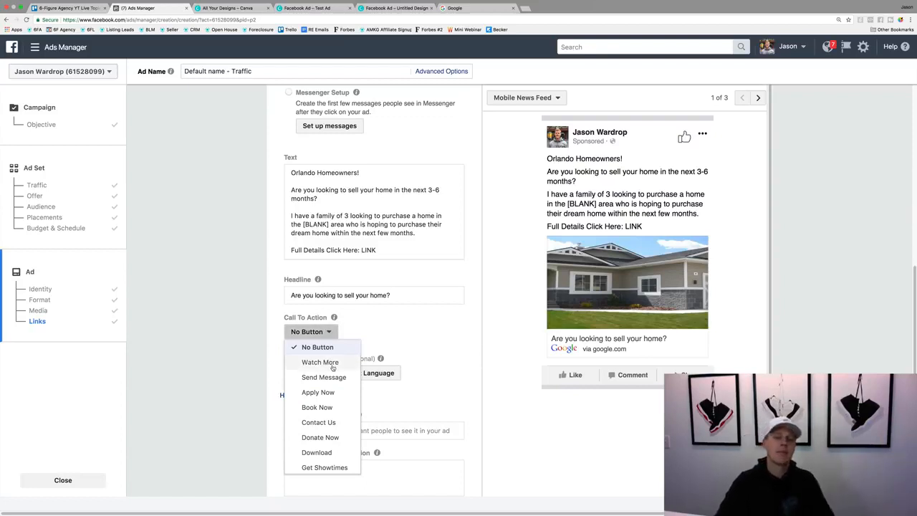
pyautogui.scroll(-1, 331, 369)
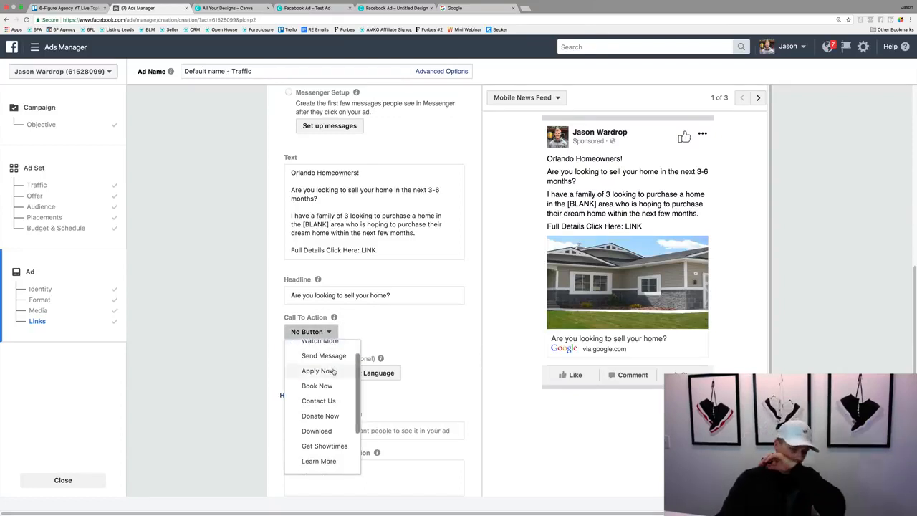
pyautogui.scroll(-3, 336, 372)
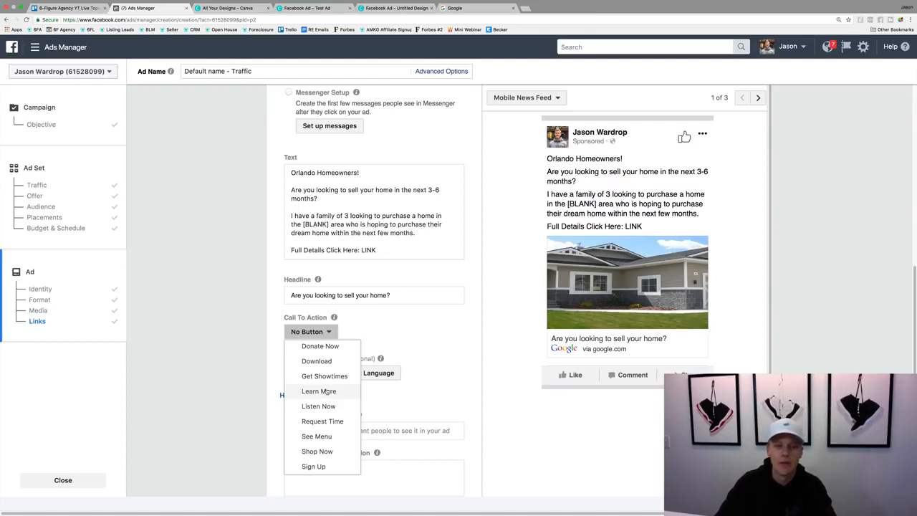
pyautogui.click(434, 356)
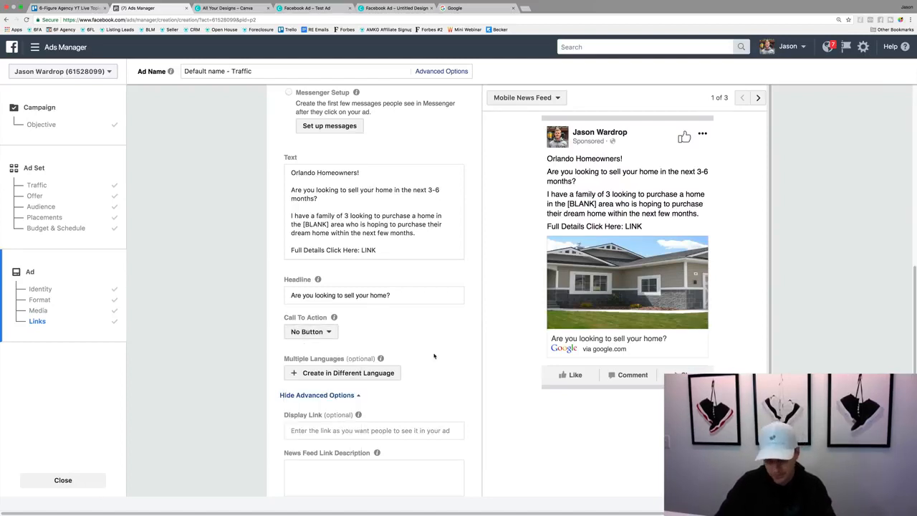
pyautogui.click(324, 332)
pyautogui.scroll(-1, 329, 430)
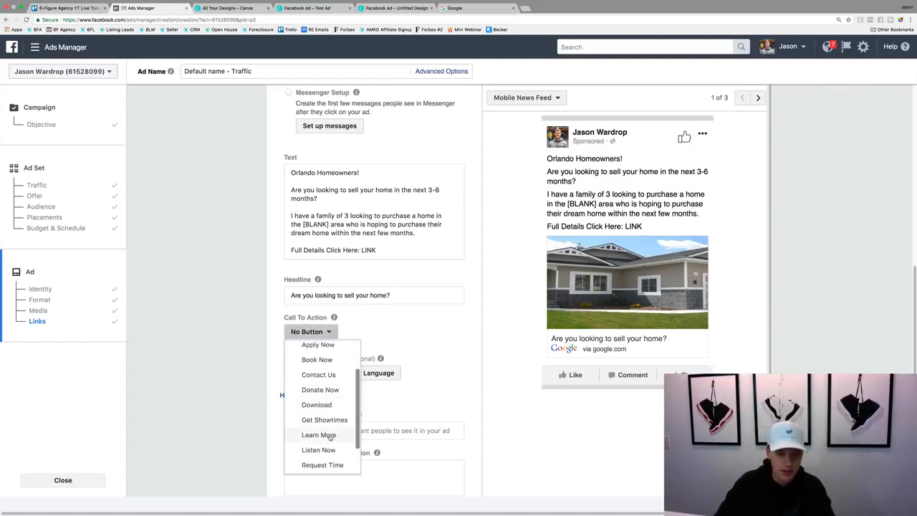
pyautogui.click(328, 435)
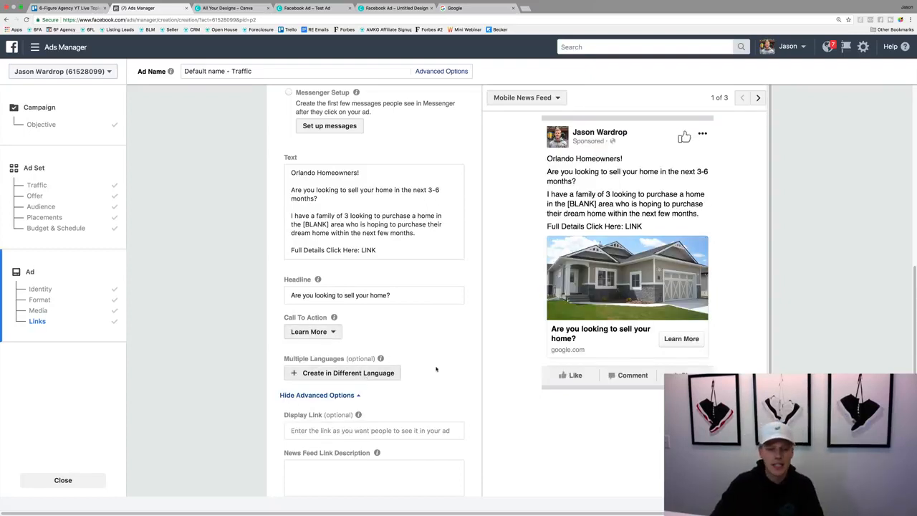
# Leave the display link empty and enter "Test Copy" as the News Feed link description.
pyautogui.scroll(-1, 436, 369)
pyautogui.click(351, 385)
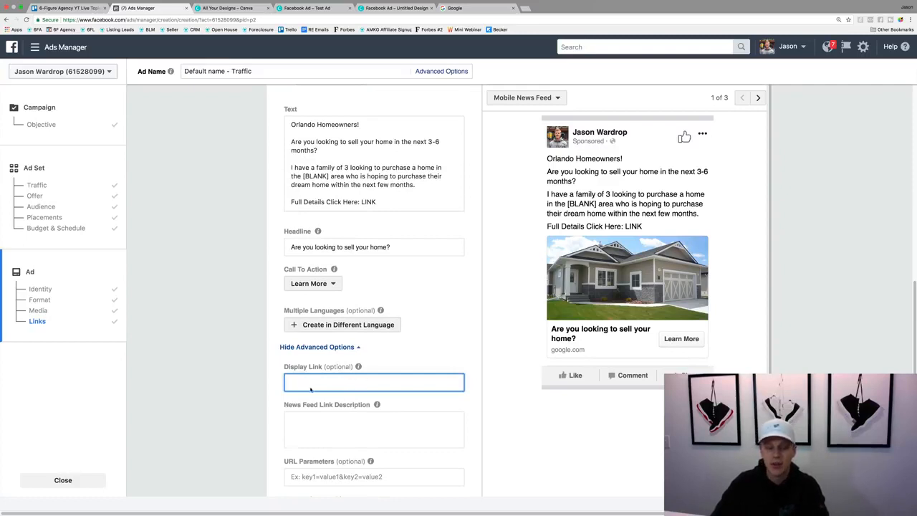
pyautogui.click(328, 420)
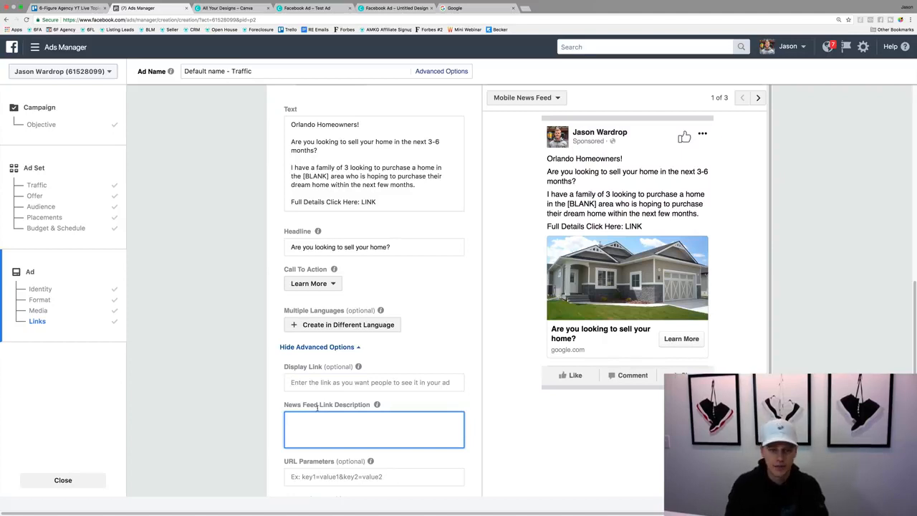
pyautogui.write('Test')
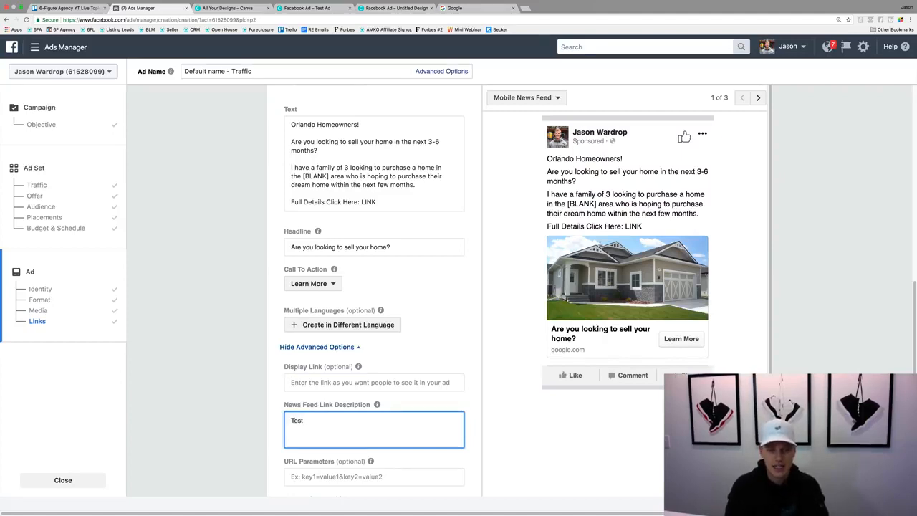
pyautogui.write(' Copy')
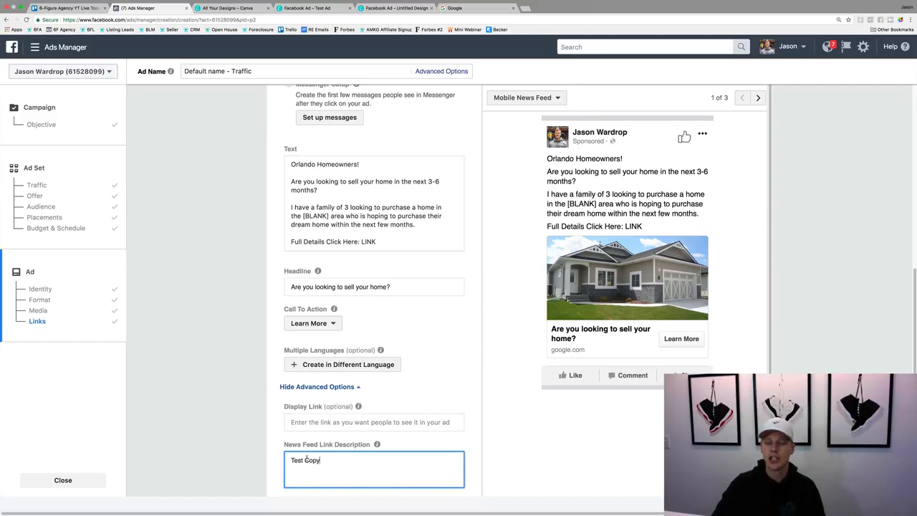
# Compare the ad's Mobile News Feed, Feature Phone and Desktop News Feed previews, ending on Desktop News Feed.
pyautogui.click(757, 99)
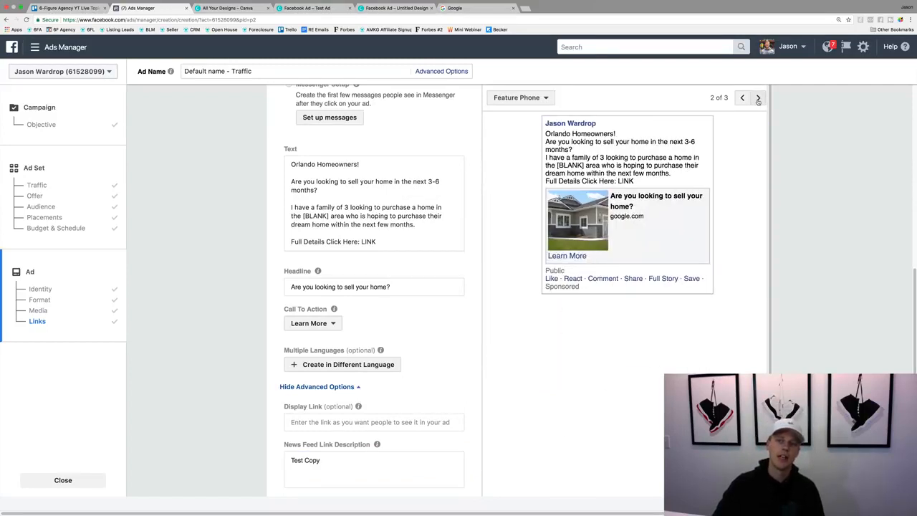
pyautogui.click(742, 98)
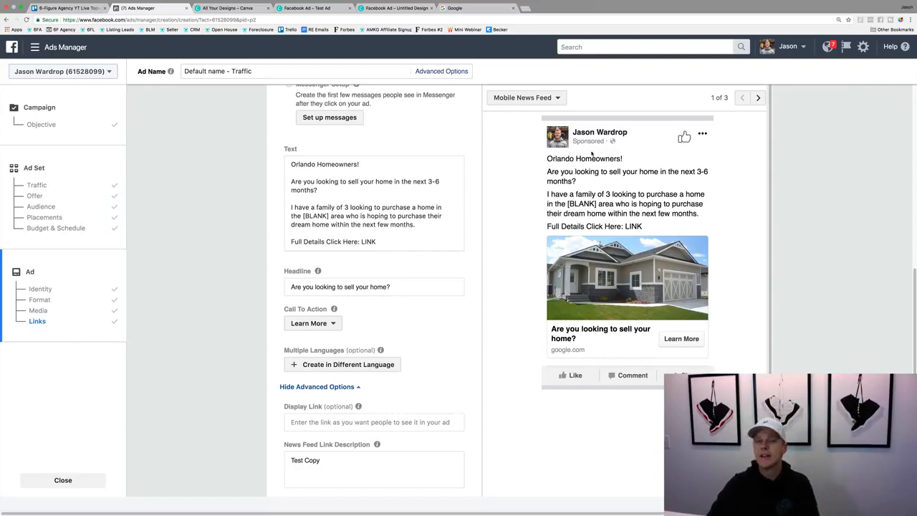
pyautogui.click(756, 98)
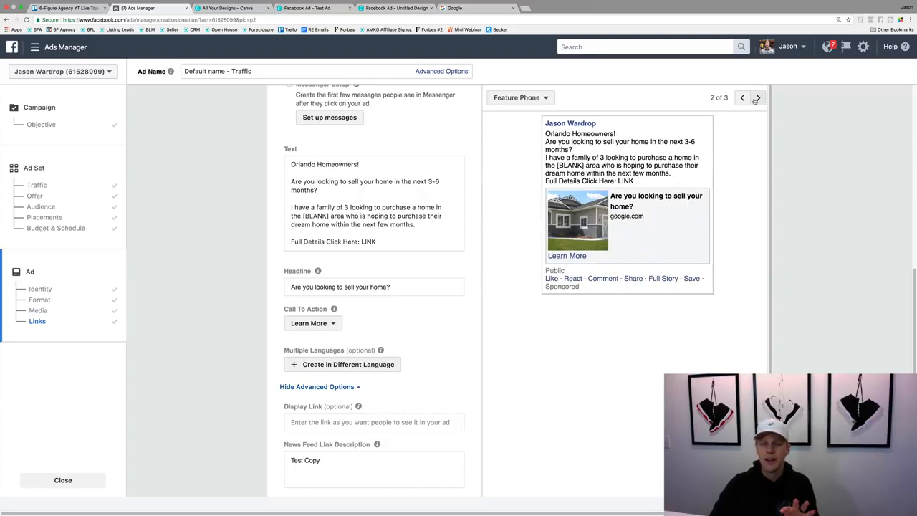
pyautogui.click(756, 99)
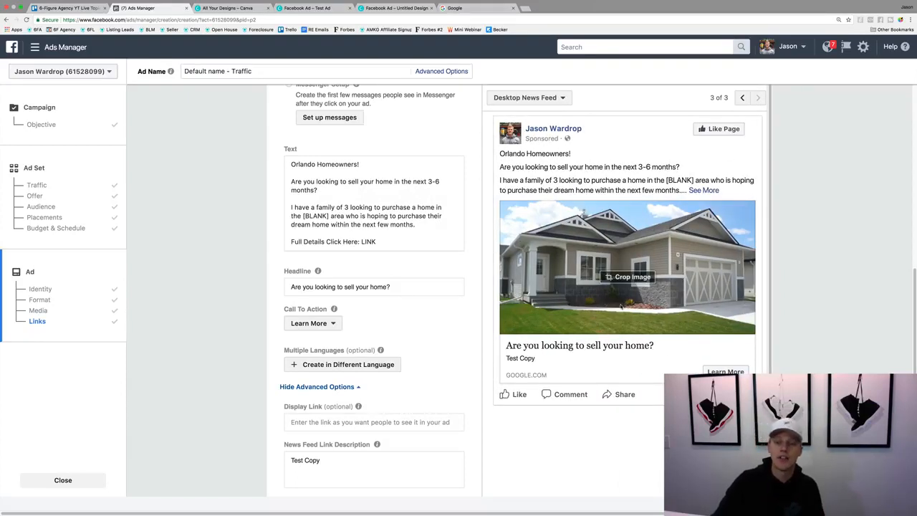
# Replace the News Feed link description with "Orlando Homeowners looking to sell in the next 3-6 months. We have a family looking to buy!".
pyautogui.click(309, 456)
pyautogui.press('super+a')
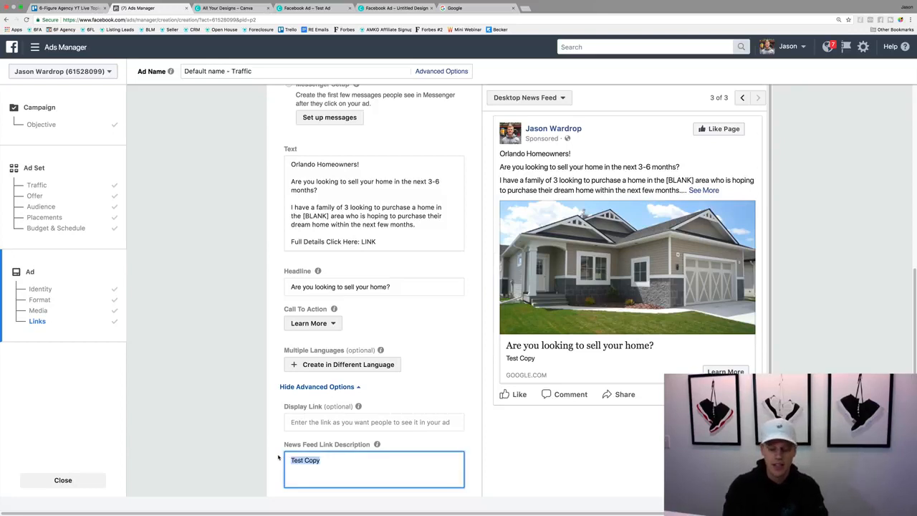
pyautogui.write('Orlando Ho')
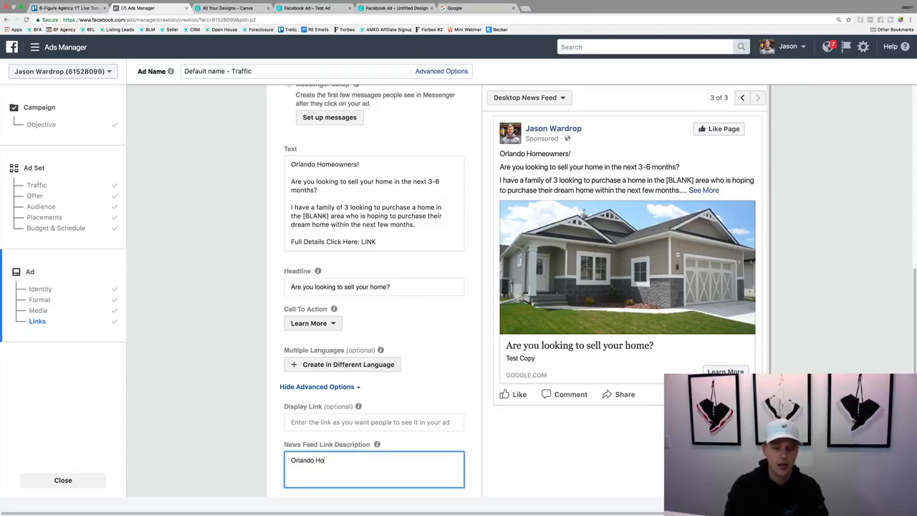
pyautogui.write('meowners loo')
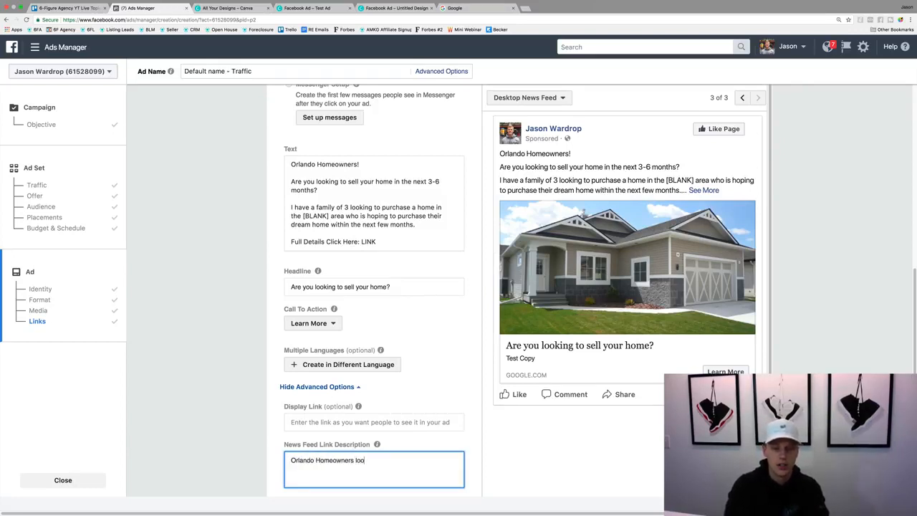
pyautogui.write('king to sell in t')
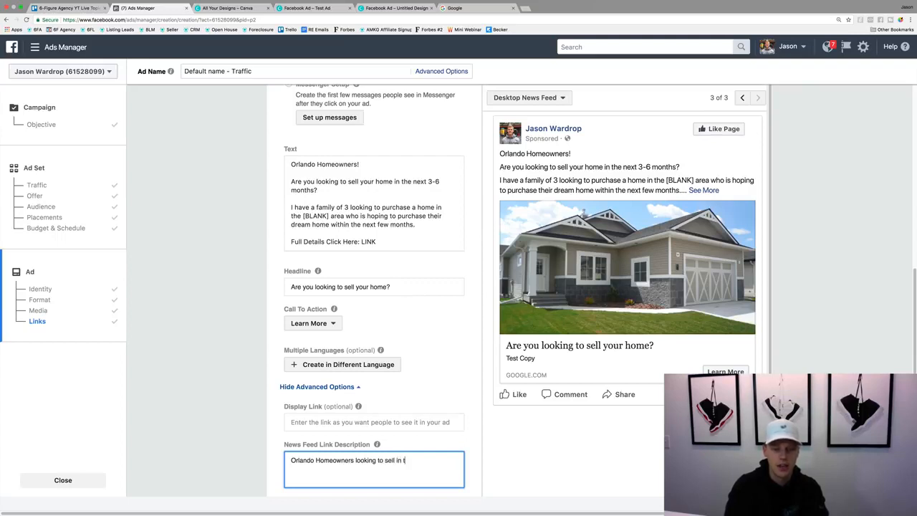
pyautogui.write('he next 3')
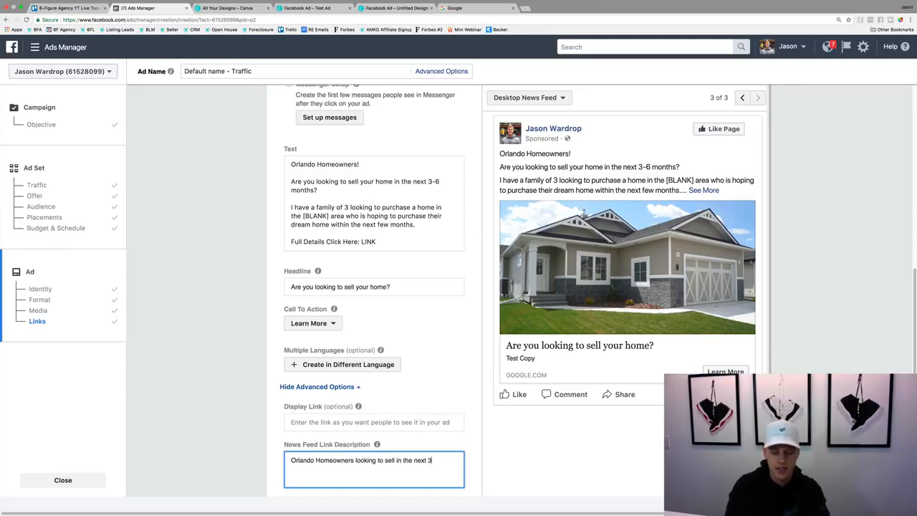
pyautogui.write('-6 months')
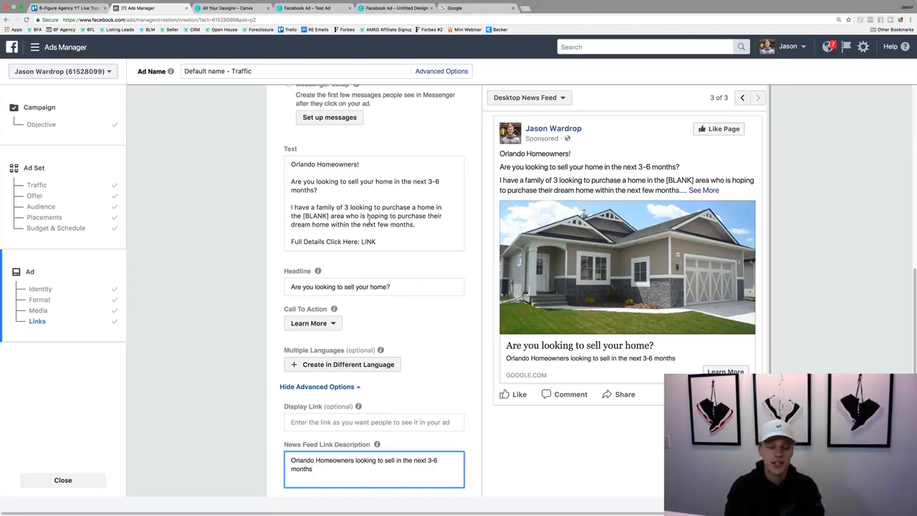
pyautogui.write('. ')
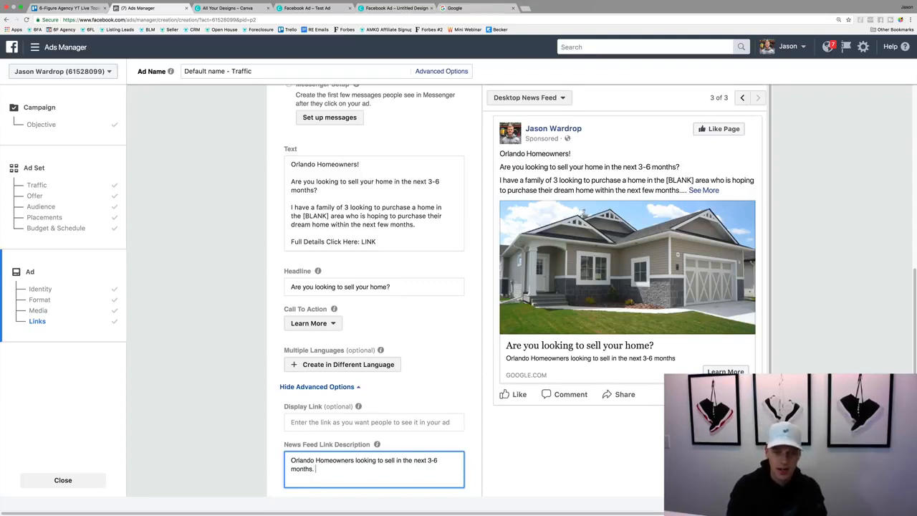
pyautogui.write('WE  have a f')
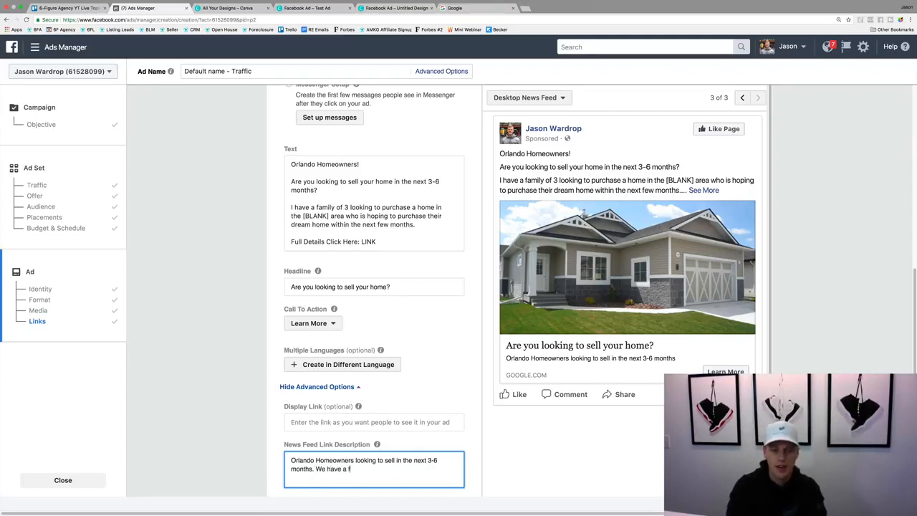
pyautogui.write('amily lookin')
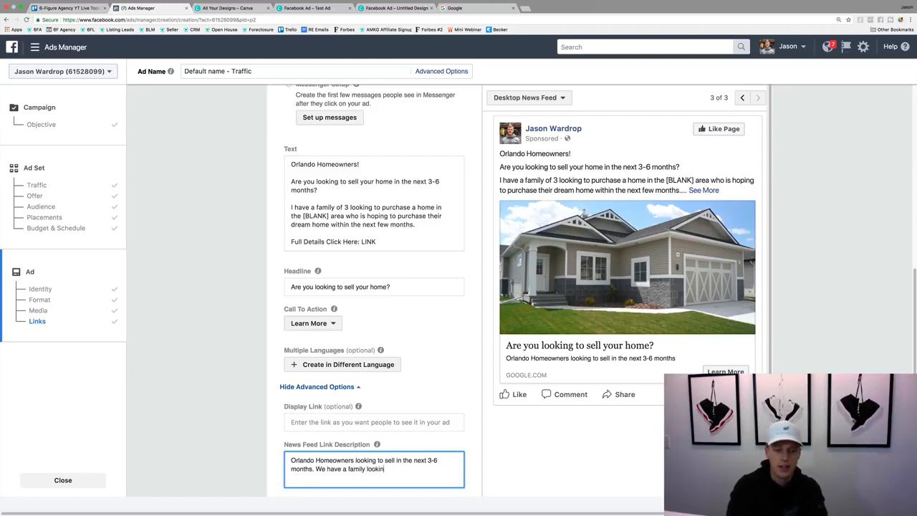
pyautogui.write('g to buy!')
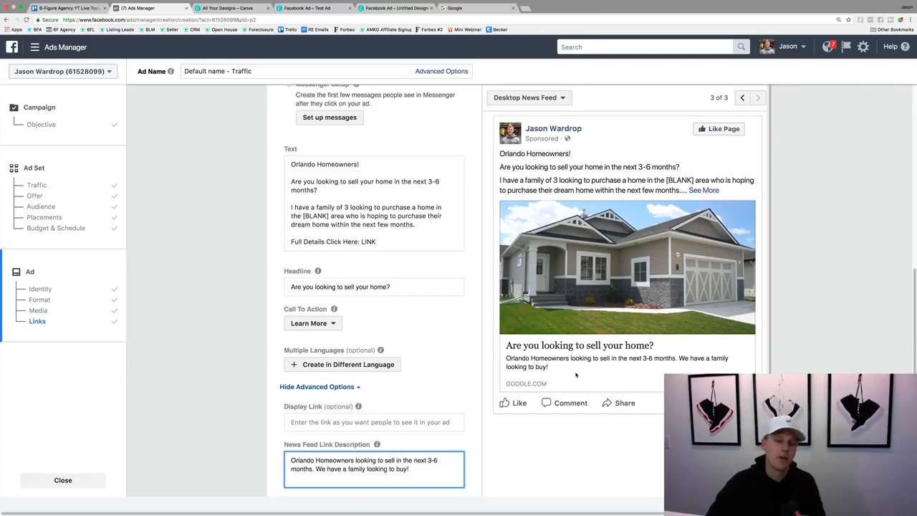
pyautogui.scroll(-5, 478, 373)
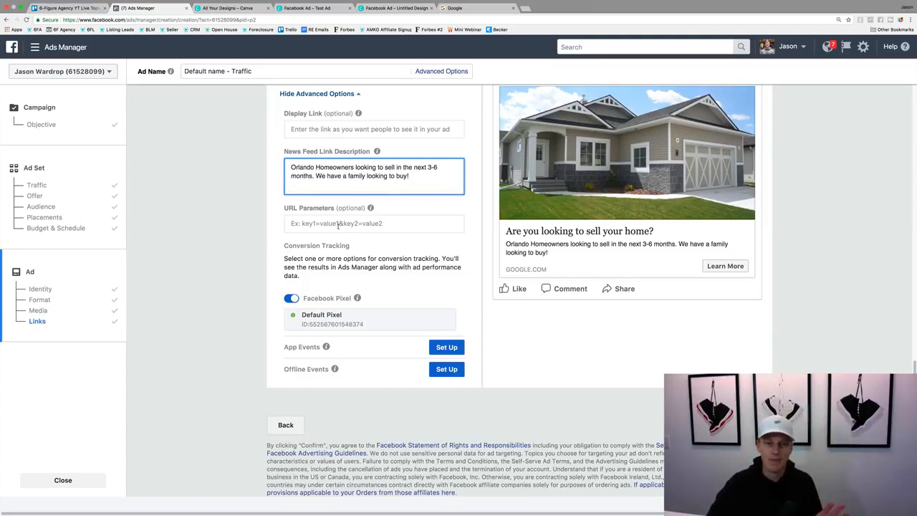
pyautogui.click(411, 247)
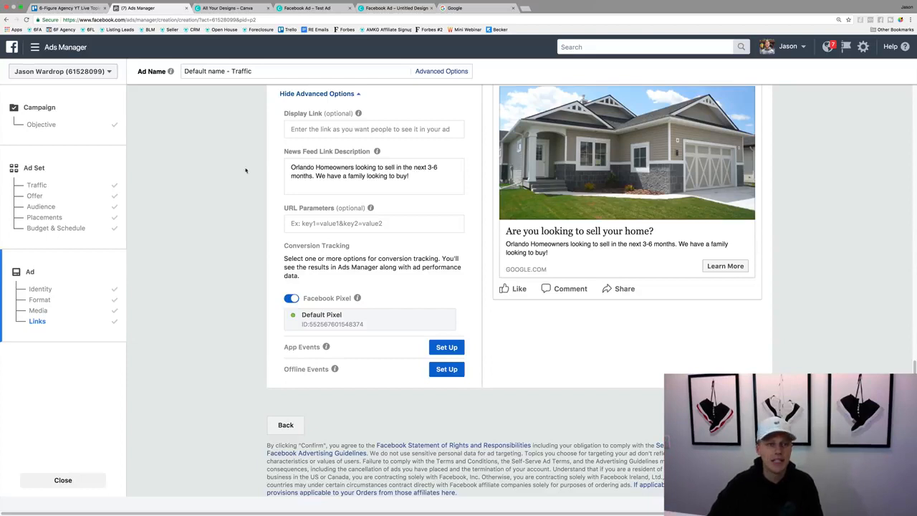
# Leave the unfinished ad and return to the account's campaign list in Ads Manager.
pyautogui.click(54, 48)
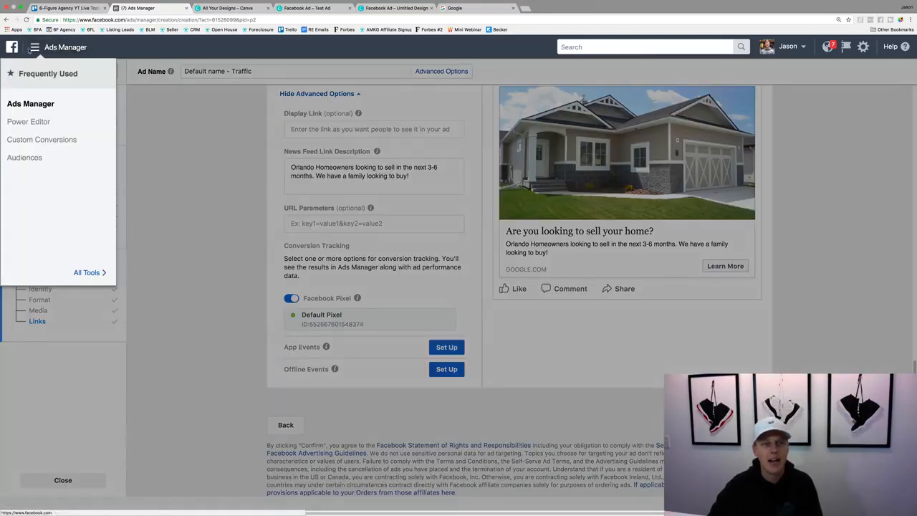
pyautogui.click(32, 103)
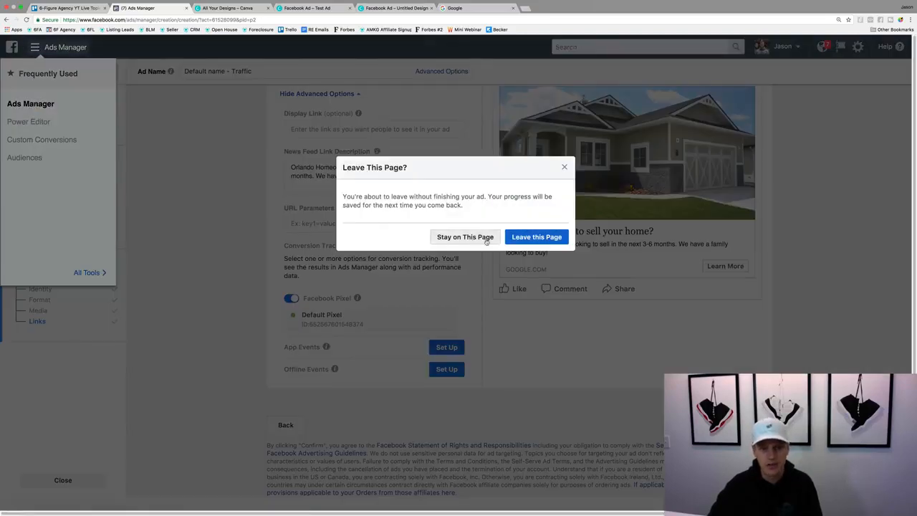
pyautogui.click(528, 241)
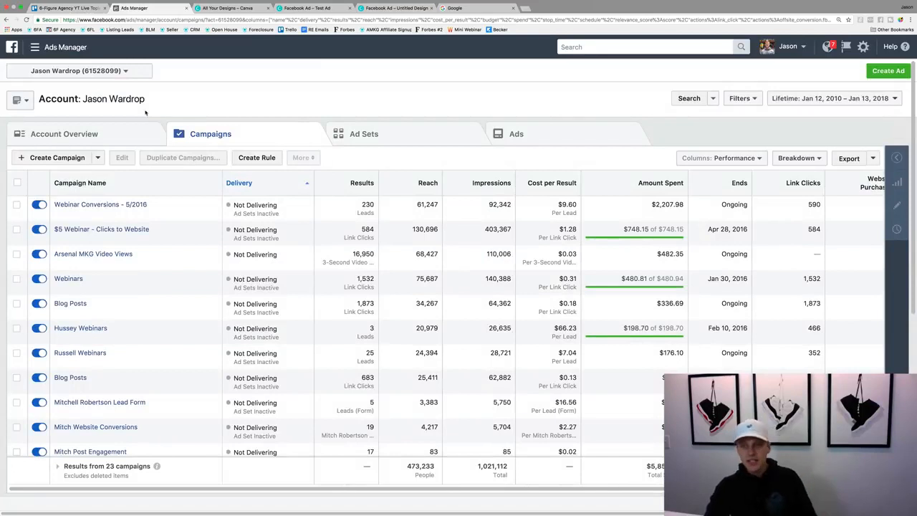
# Set the campaign report's date range to Last 7 days.
pyautogui.click(835, 100)
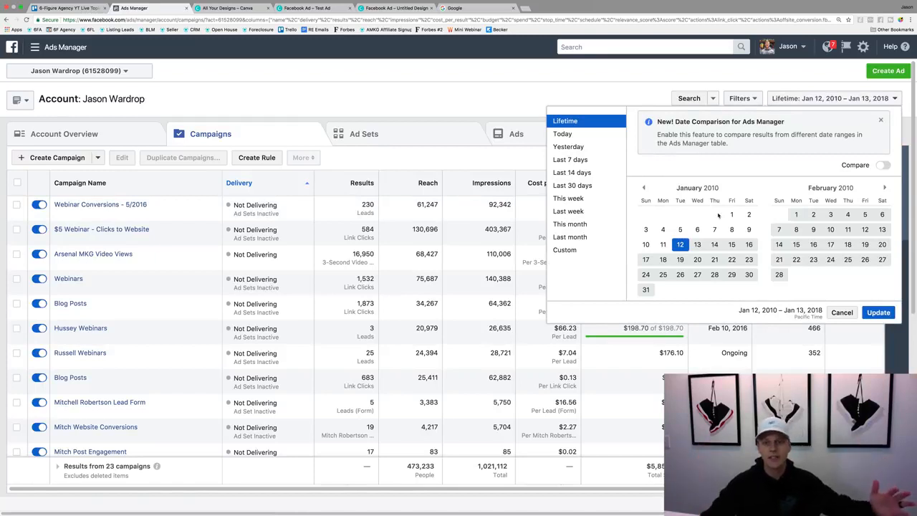
pyautogui.click(596, 137)
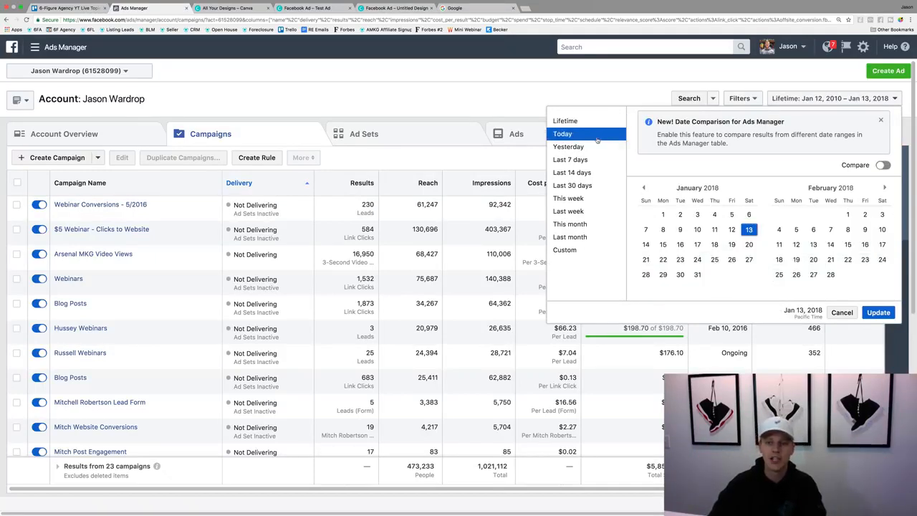
pyautogui.click(582, 160)
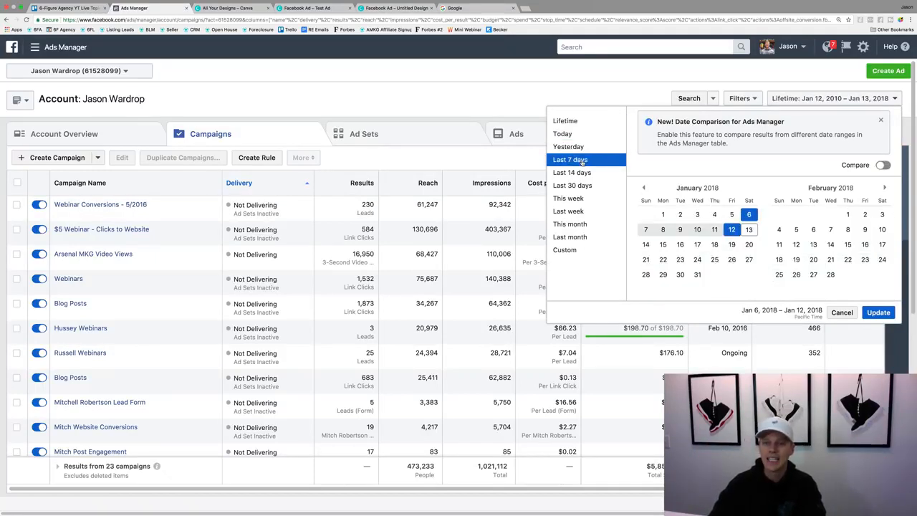
pyautogui.click(738, 229)
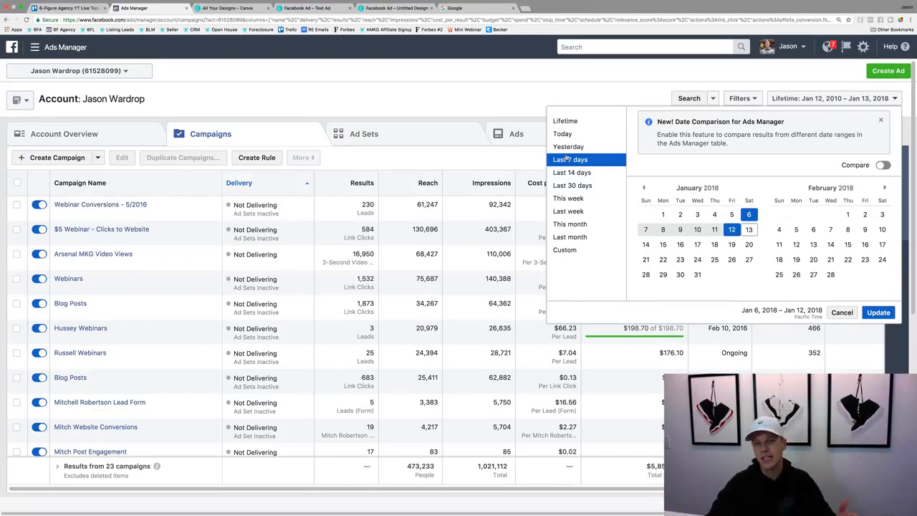
pyautogui.click(879, 313)
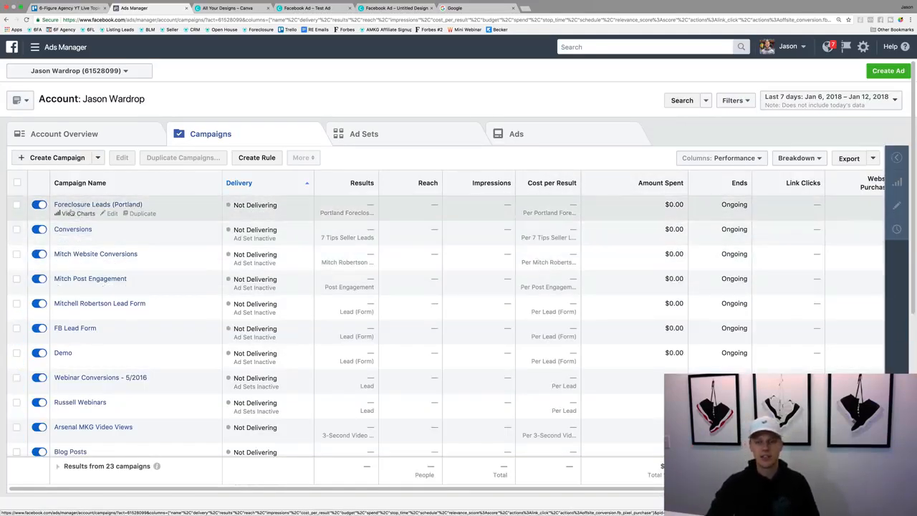
# View the campaign table with the Delivery column preset and switch it to the Engagement preset.
pyautogui.click(745, 161)
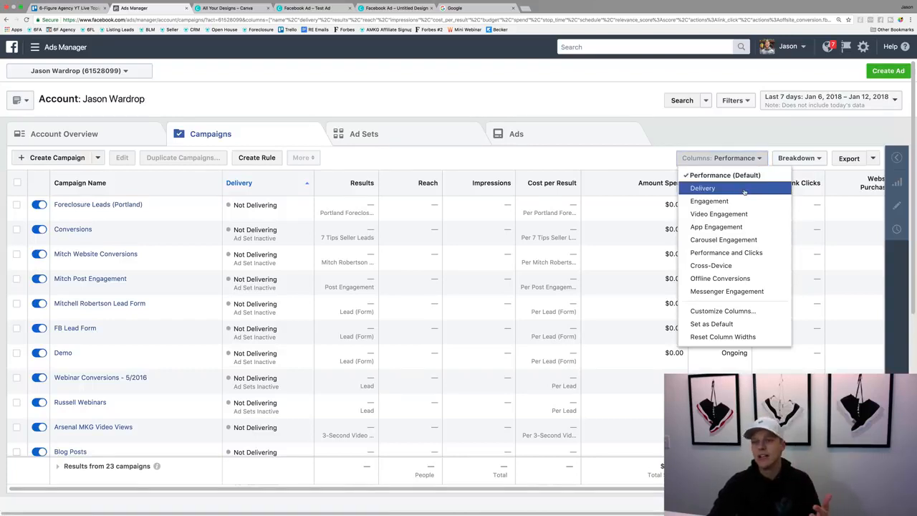
pyautogui.click(743, 189)
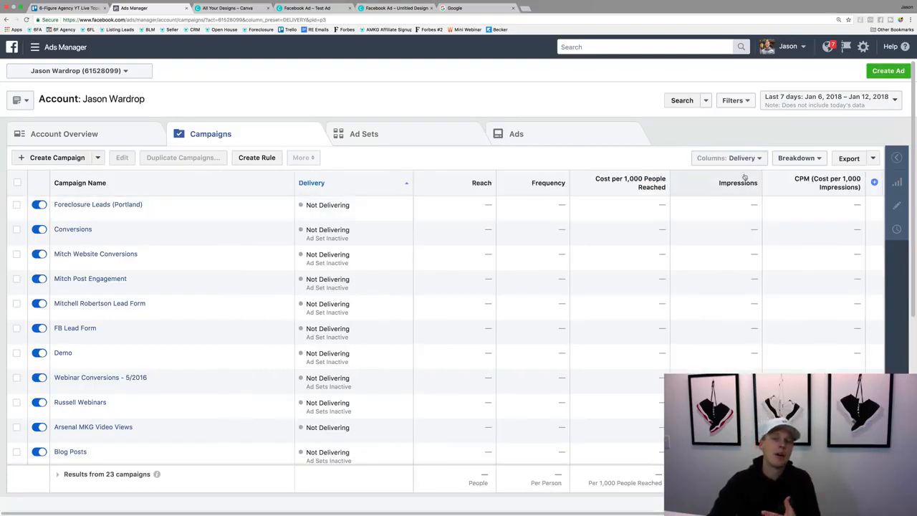
pyautogui.click(742, 159)
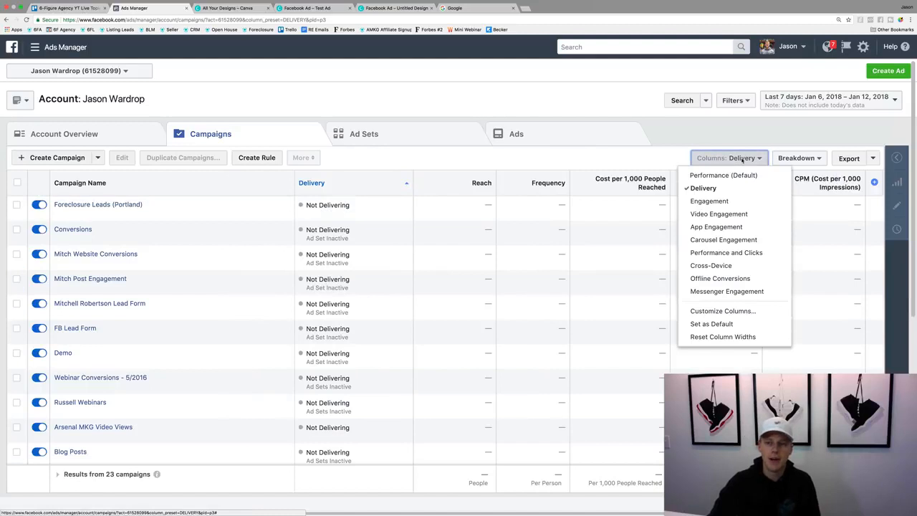
pyautogui.click(739, 204)
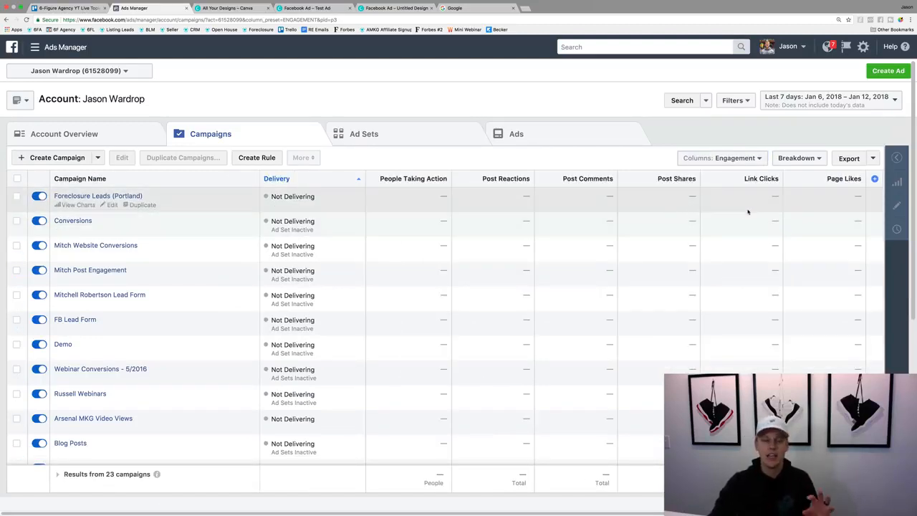
pyautogui.click(743, 160)
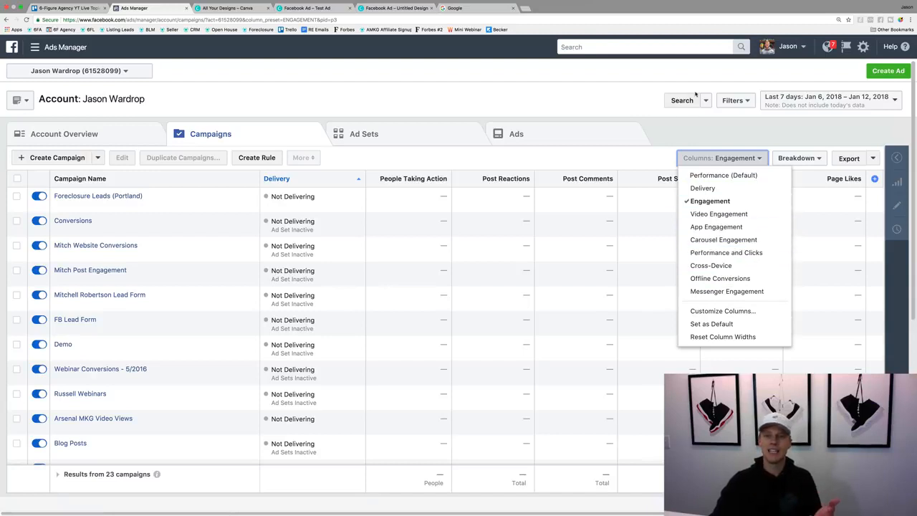
pyautogui.click(697, 126)
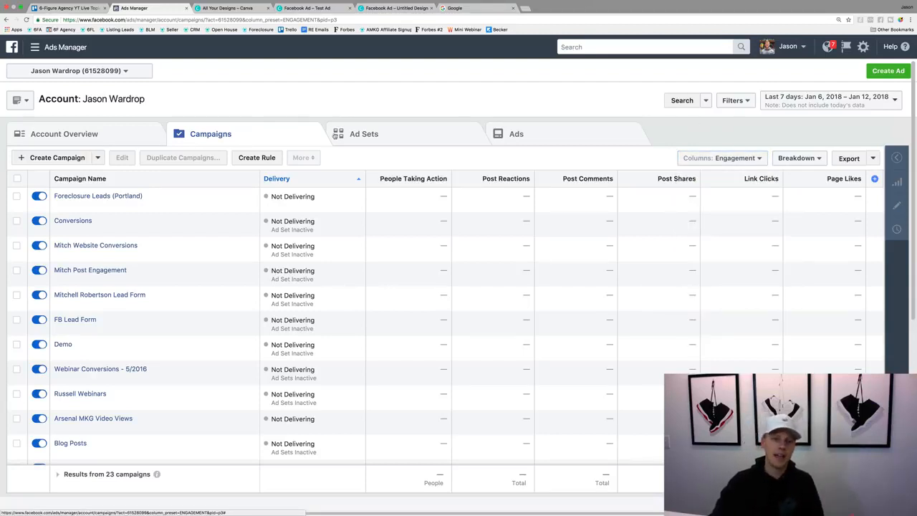
# Look through the account's ad sets and ads and return to the campaign list.
pyautogui.click(373, 133)
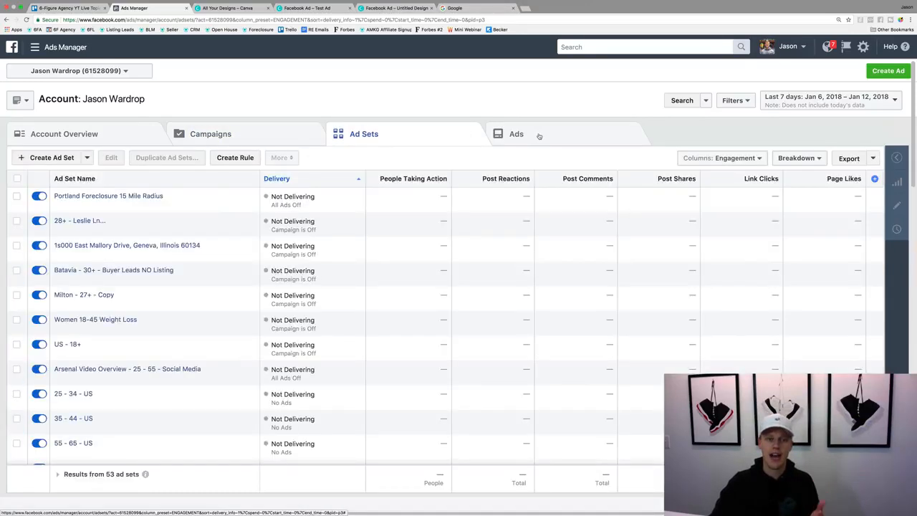
pyautogui.click(538, 135)
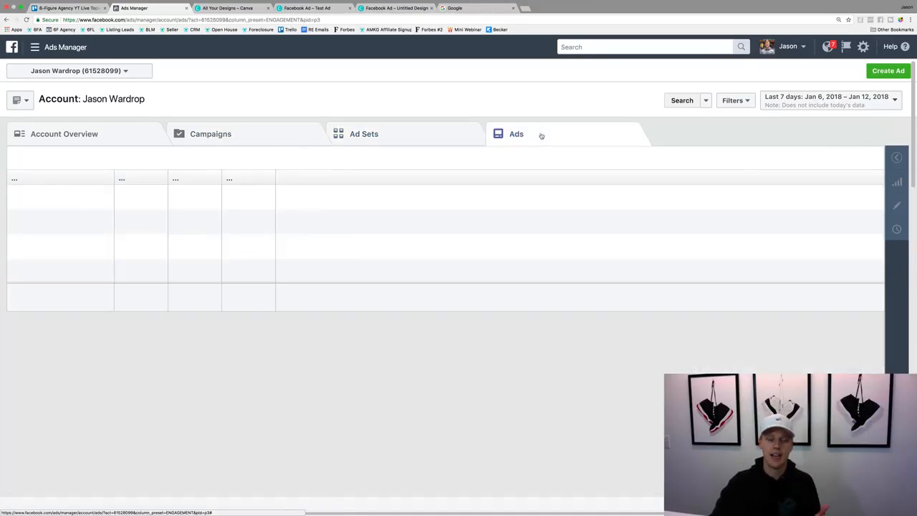
pyautogui.click(227, 134)
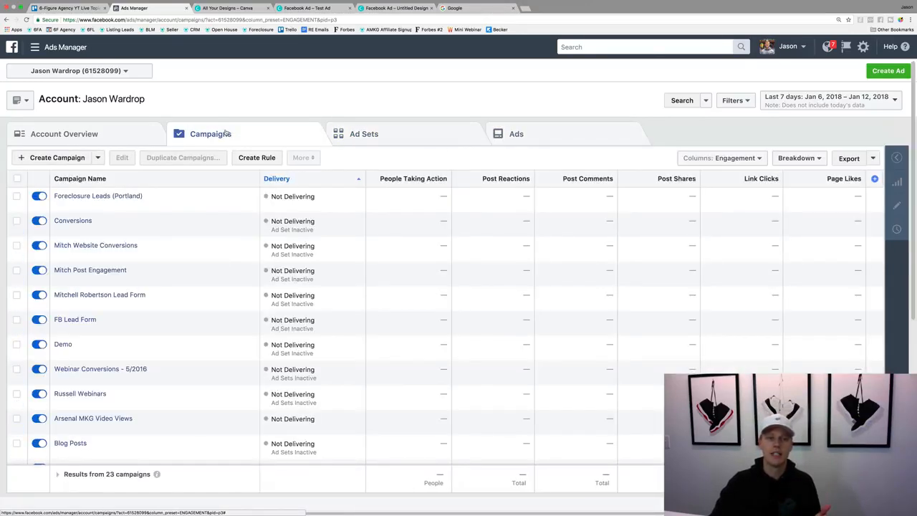
# Open the Foreclosure Leads (Portland) campaign and its Portland Foreclosure 15 Mile Radius ad set to view the ads inside.
pyautogui.click(107, 197)
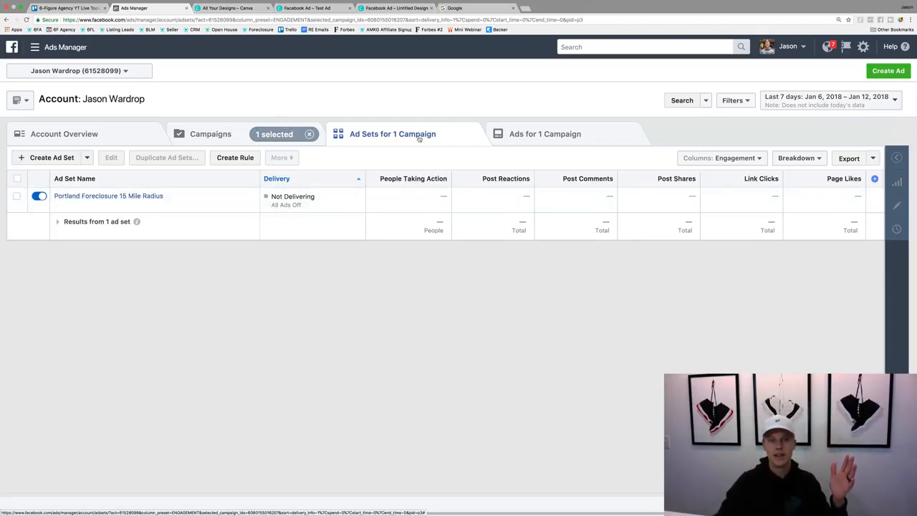
pyautogui.click(103, 196)
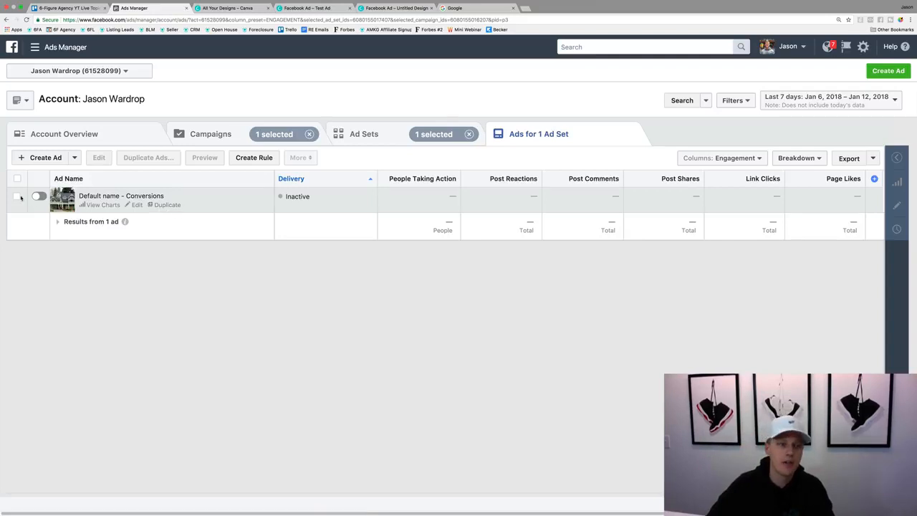
# Preview the Default name - Conversions ad and open it as a Facebook post with comments.
pyautogui.click(18, 196)
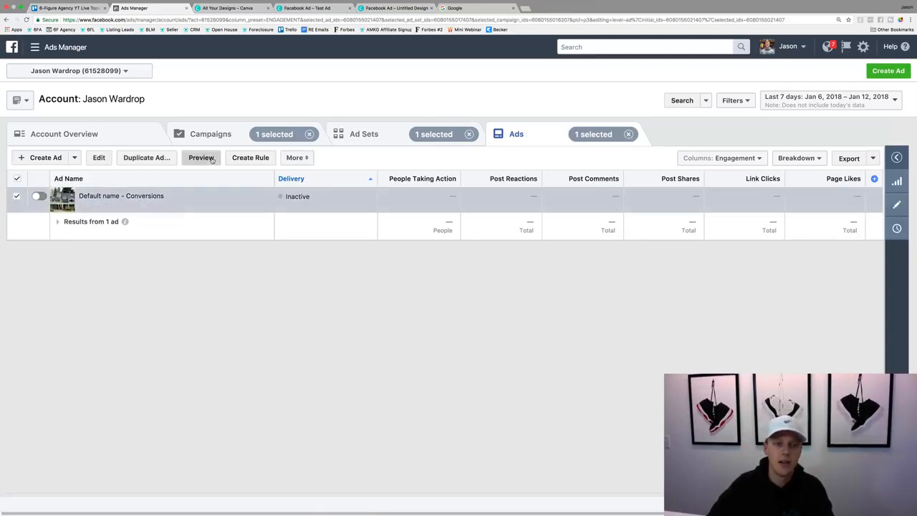
pyautogui.click(202, 157)
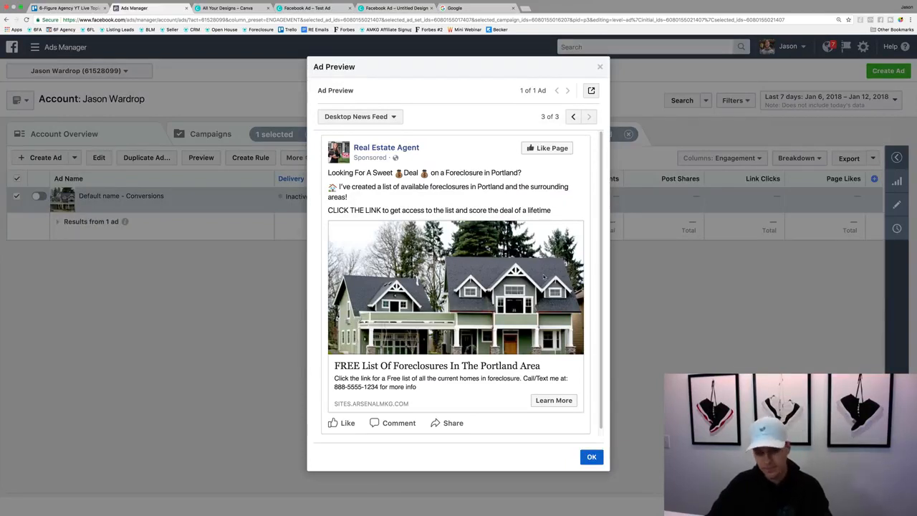
pyautogui.click(592, 92)
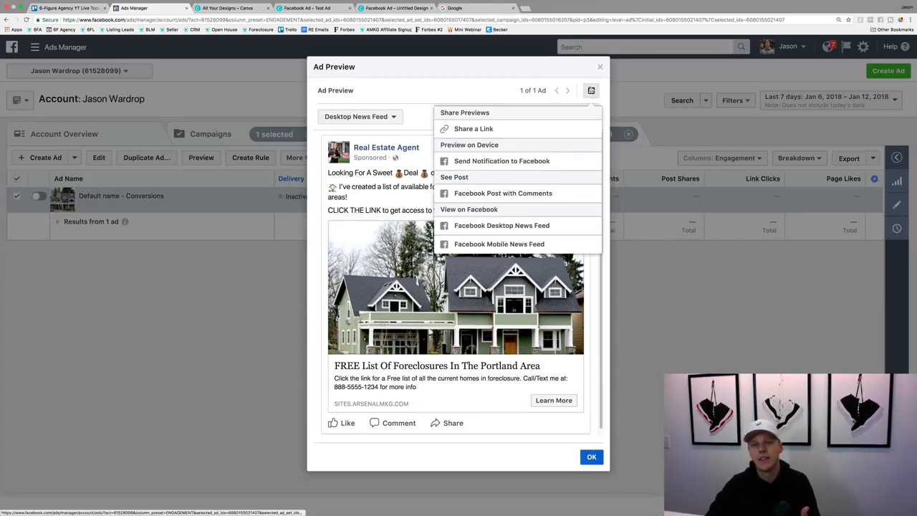
pyautogui.click(543, 194)
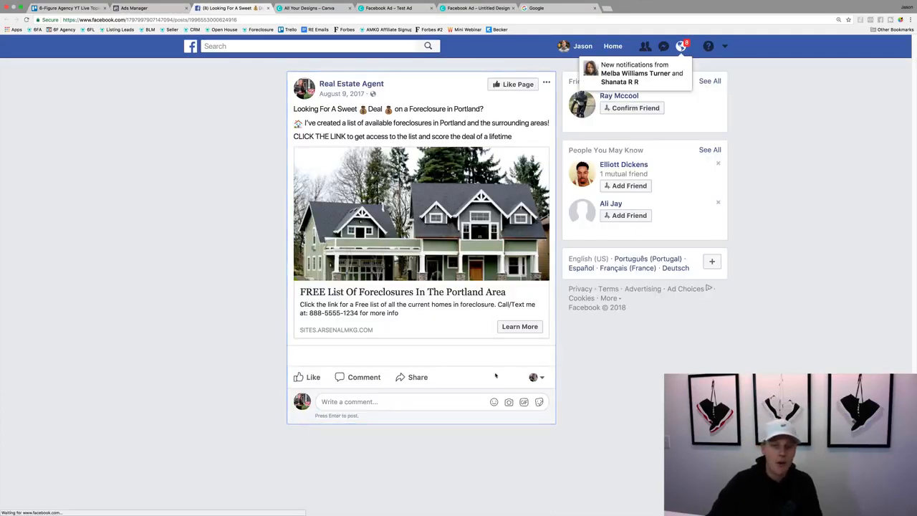
# Like the Portland foreclosure post as the Real Estate Agent page and view the list of identities available for interacting with it.
pyautogui.click(309, 377)
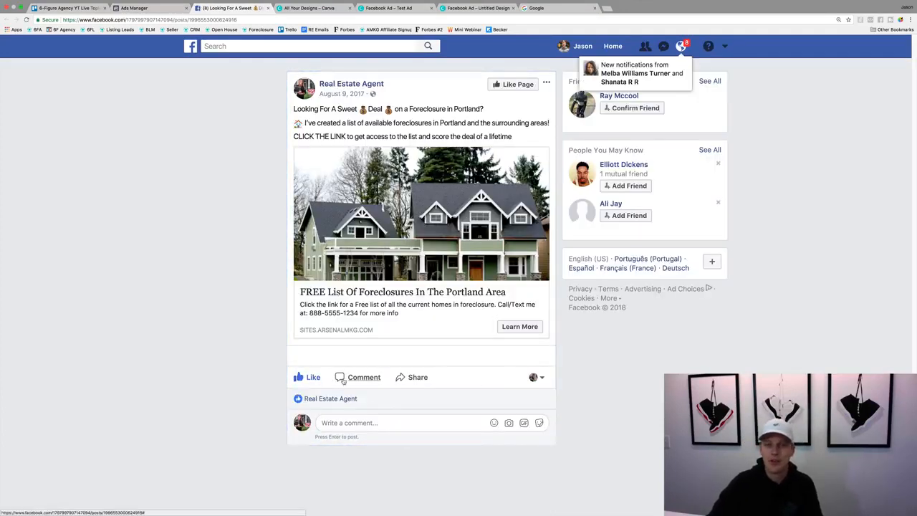
pyautogui.click(536, 377)
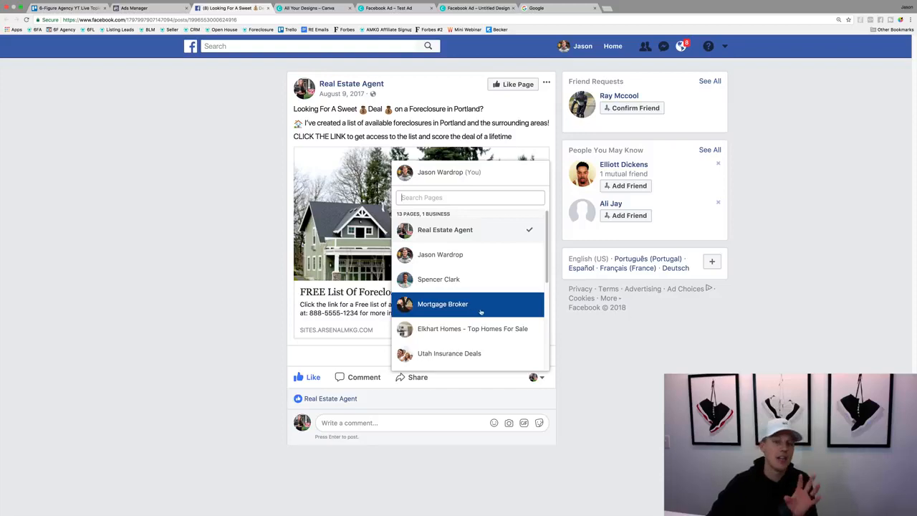
pyautogui.click(647, 392)
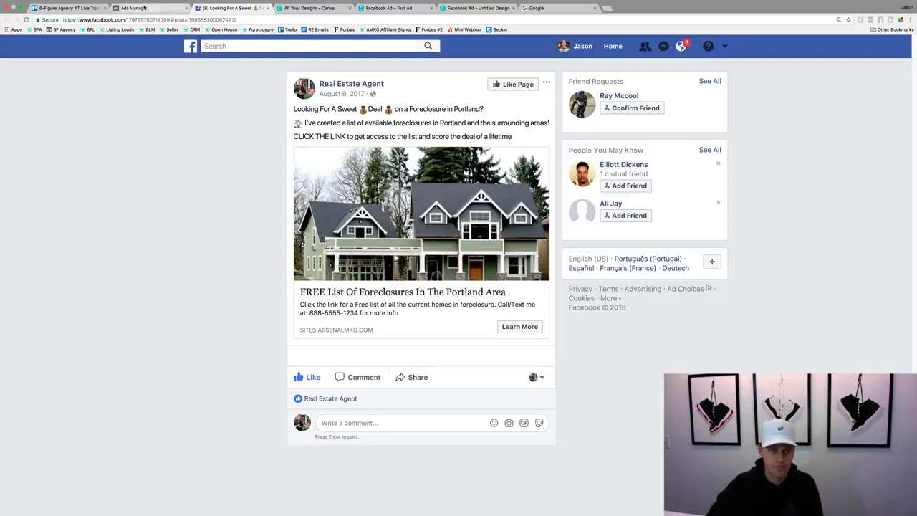
# Return to Ads Manager and look over the full list of planning, management, reporting, asset and settings tools.
pyautogui.click(144, 8)
pyautogui.click(253, 348)
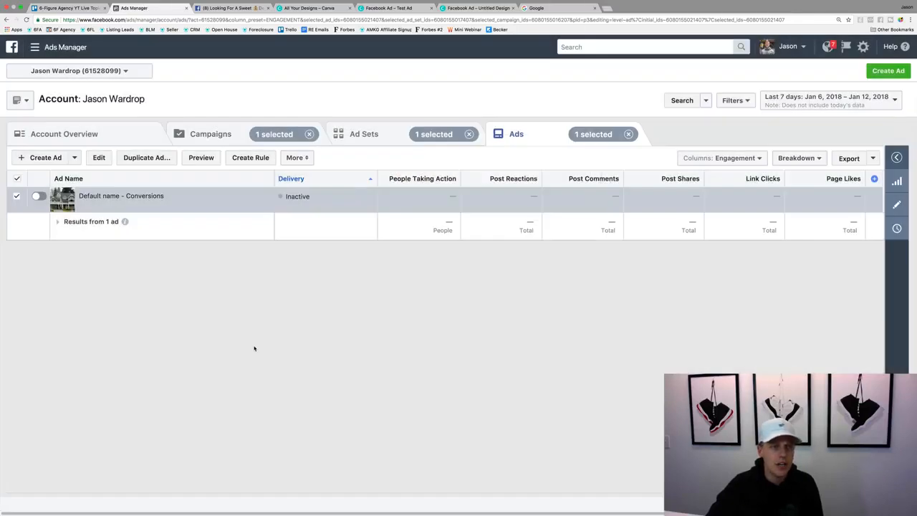
pyautogui.click(55, 47)
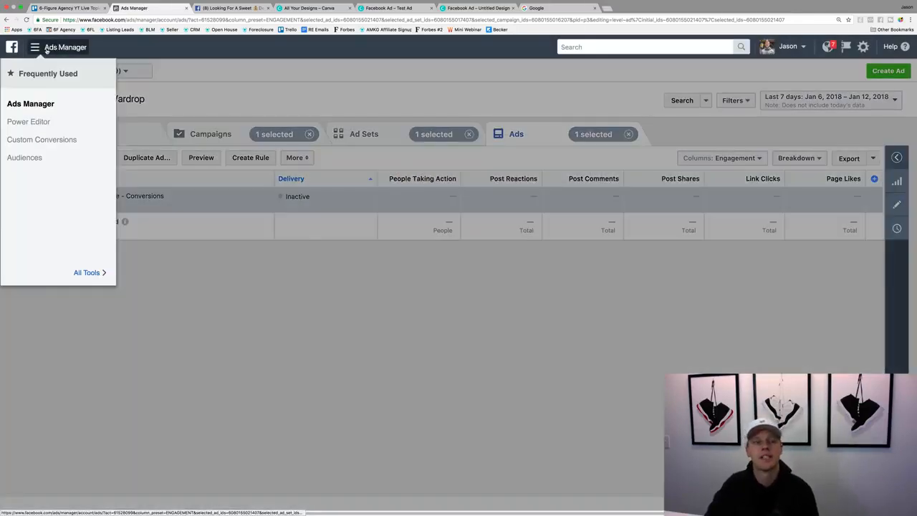
pyautogui.click(102, 273)
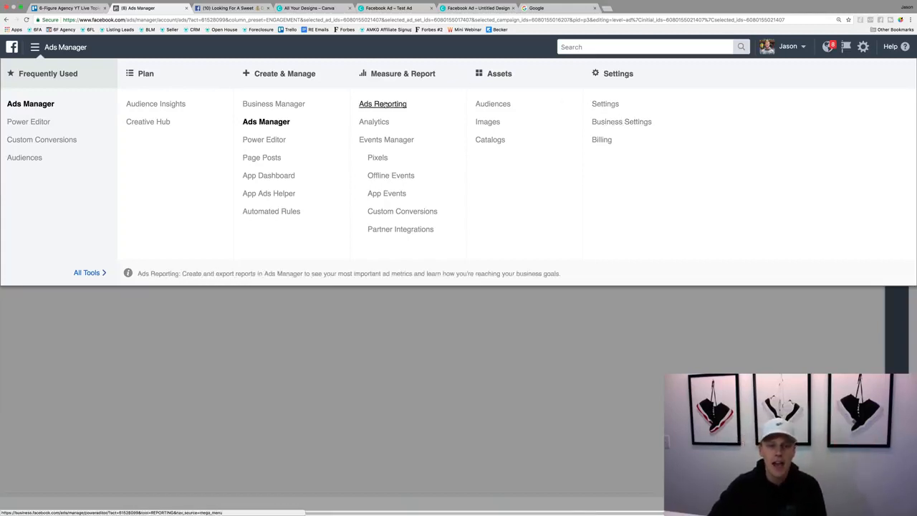
pyautogui.click(401, 332)
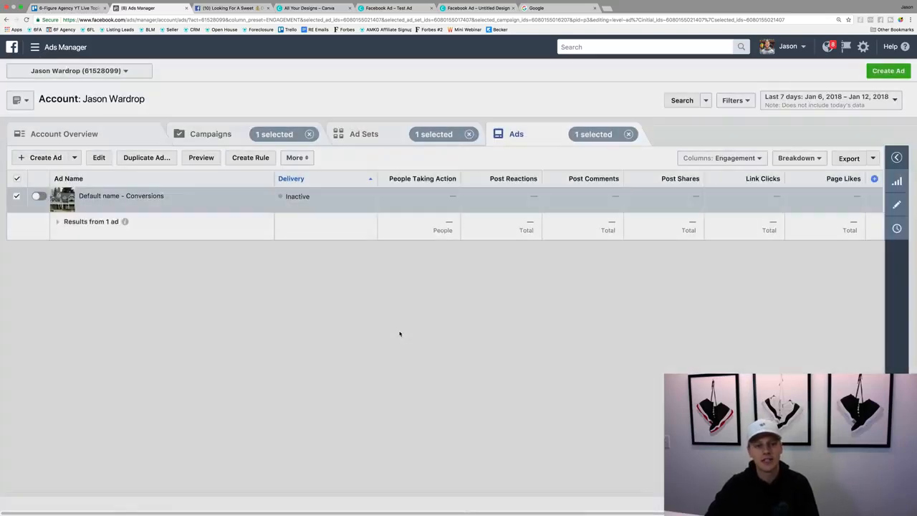